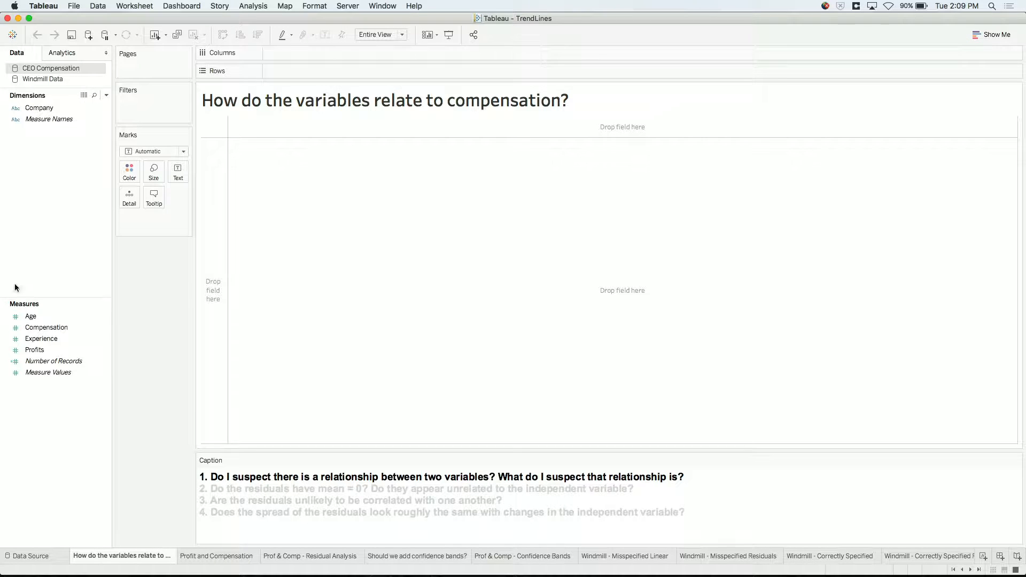
Step: Build scatter plots of Compensation against Age, Experience and Profits, broken down to one mark per Company
click(44, 328)
mouse_move(43, 328)
mouse_down()
mouse_move(312, 110)
mouse_move(302, 69)
mouse_up()
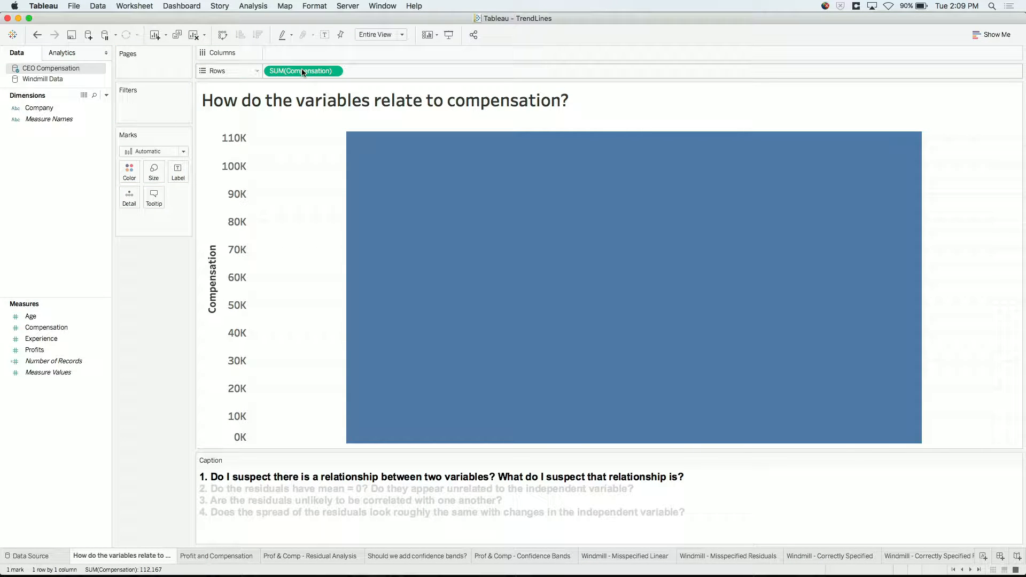
click(30, 317)
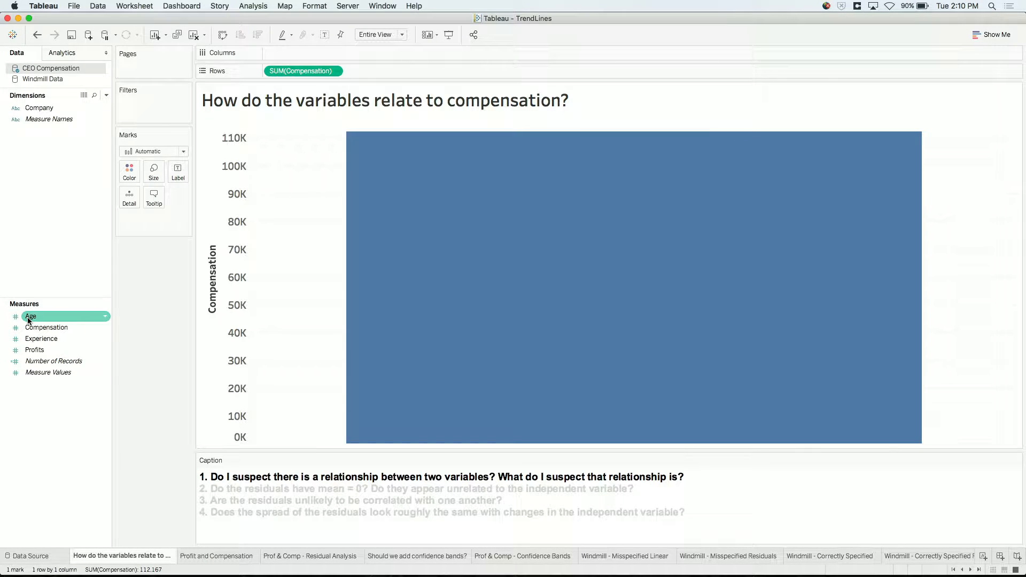
drag(29, 320, 305, 54)
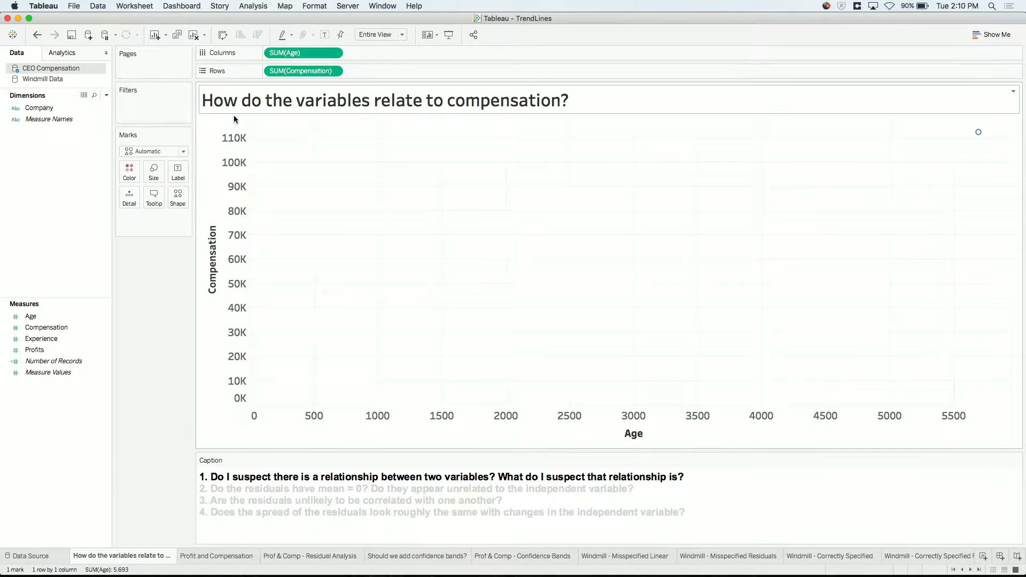
drag(41, 339, 382, 49)
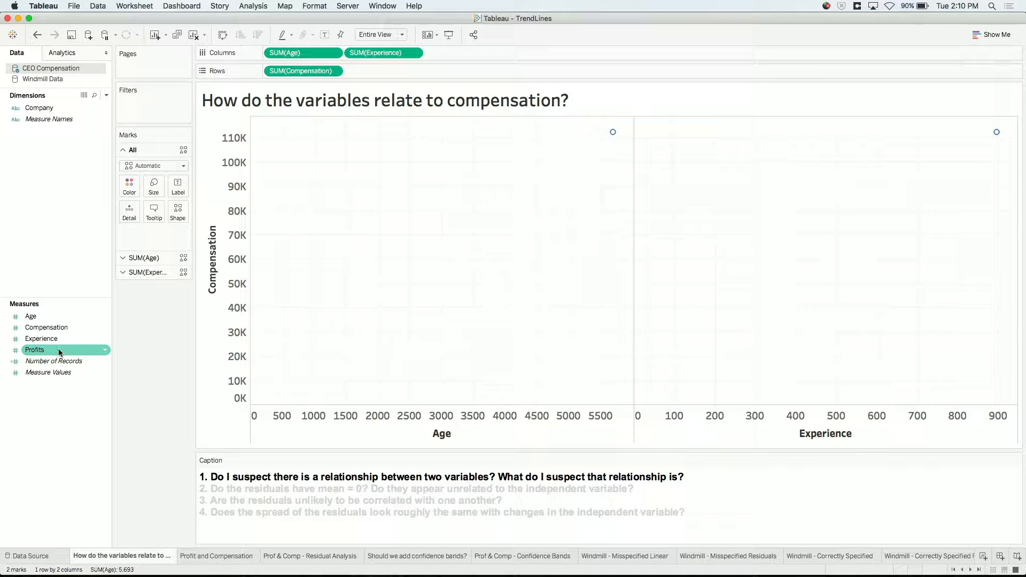
drag(59, 353, 448, 51)
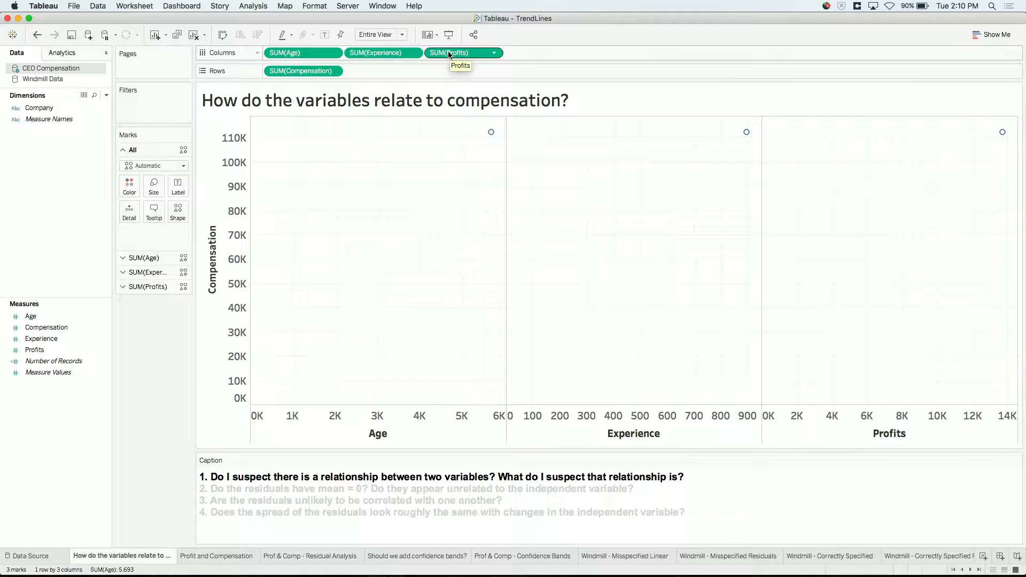
drag(38, 109, 127, 215)
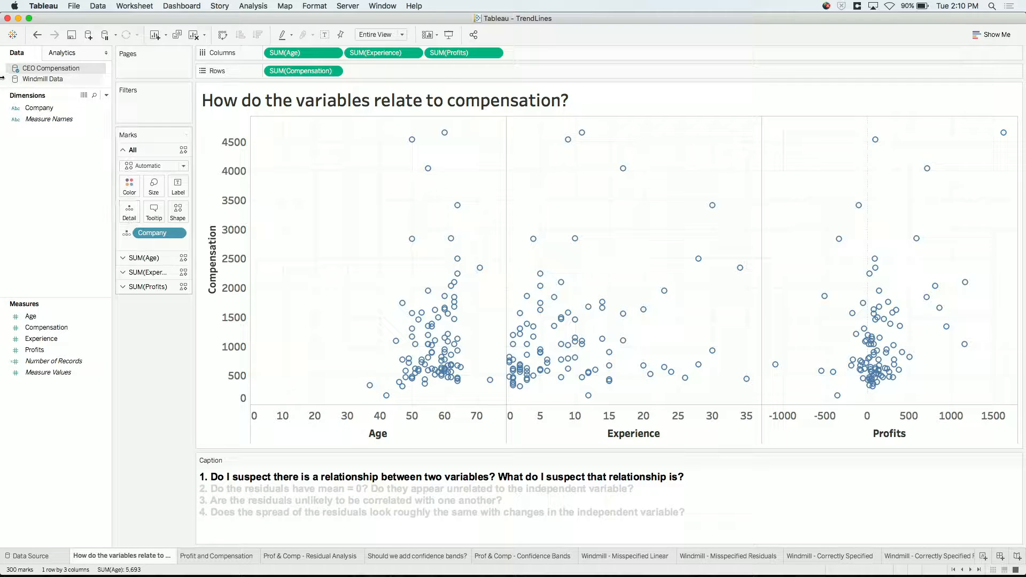
Step: Add linear trend lines to the Age, Experience and Profits scatter plots
click(72, 52)
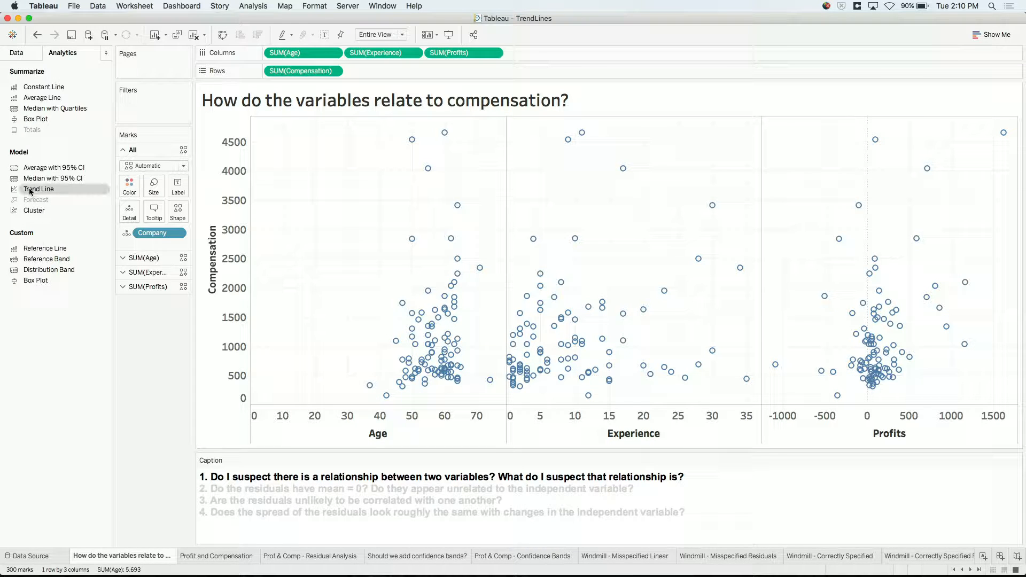
drag(30, 192, 274, 157)
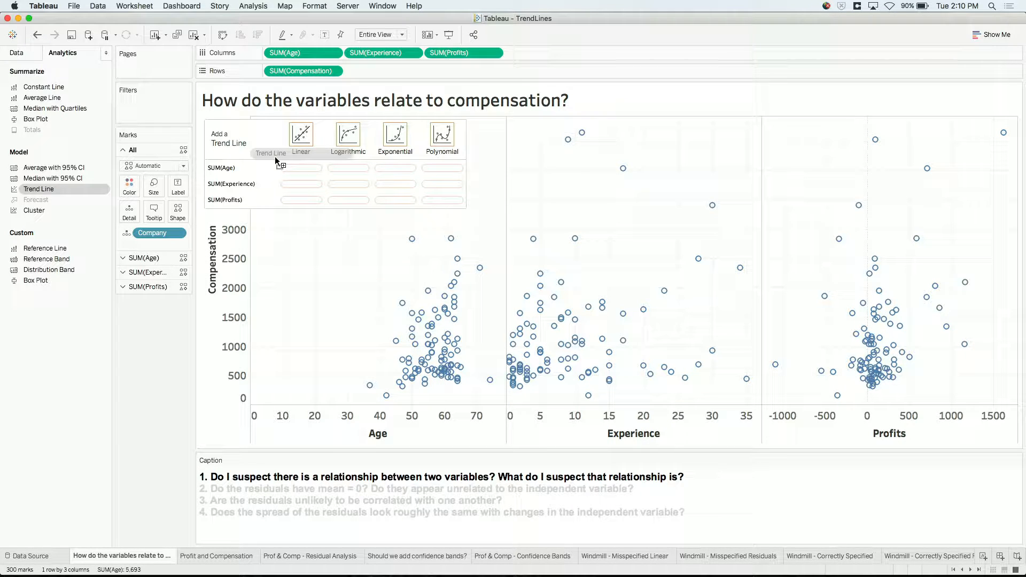
drag(275, 156, 297, 150)
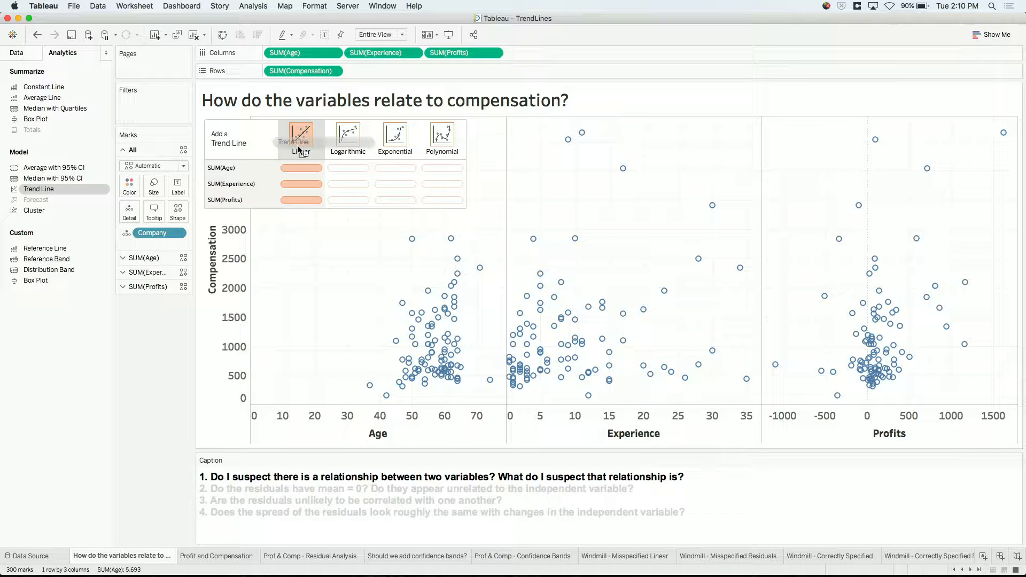
drag(298, 149, 296, 147)
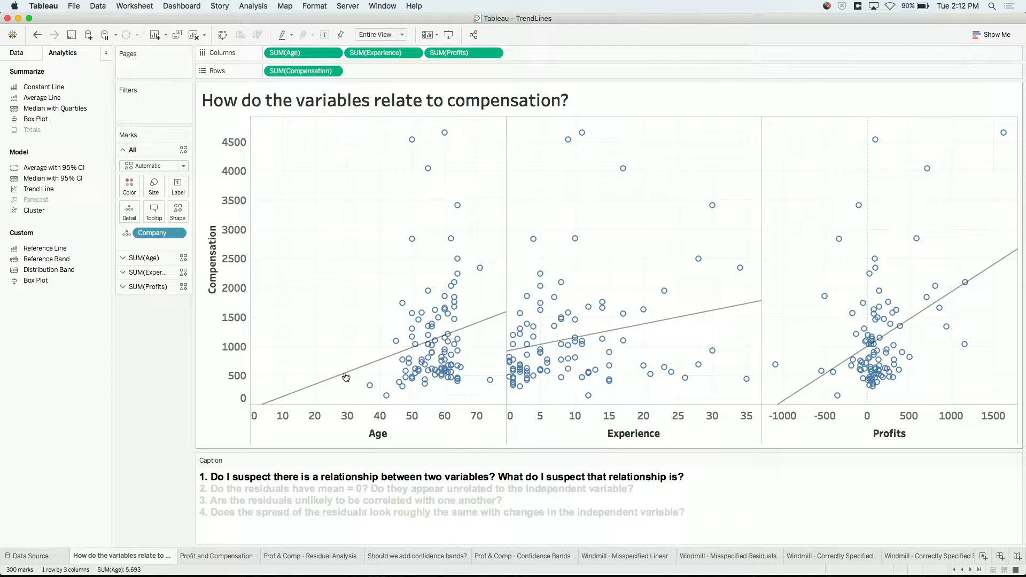
Step: Inspect the equation, R-squared and P-value of the Age and Profits trend lines
mouse_move(335, 377)
mouse_move(1007, 266)
mouse_move(920, 319)
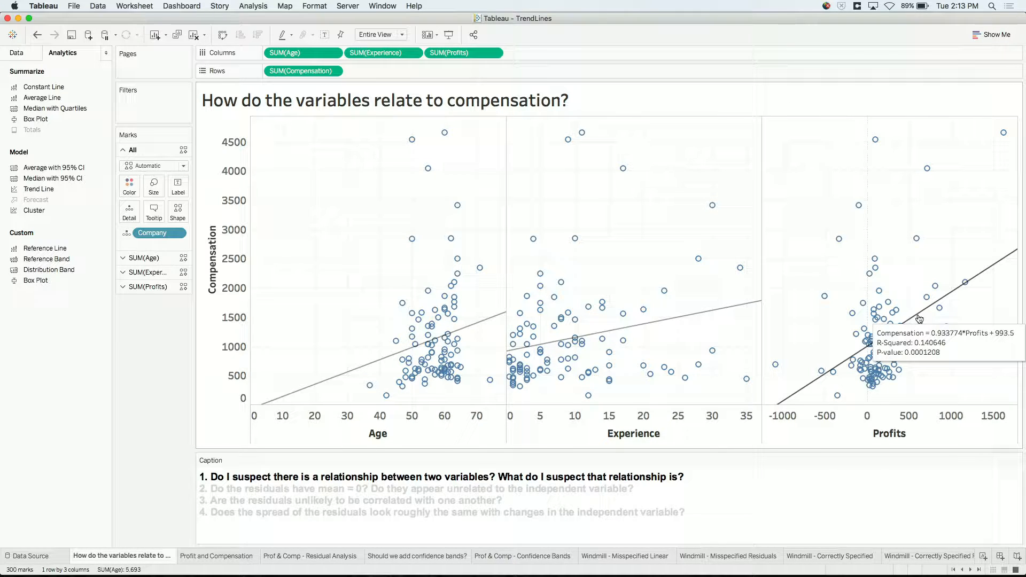
Step: Show the data fields on the Profit and Compensation sheet and inspect its trend line's equation
mouse_move(224, 557)
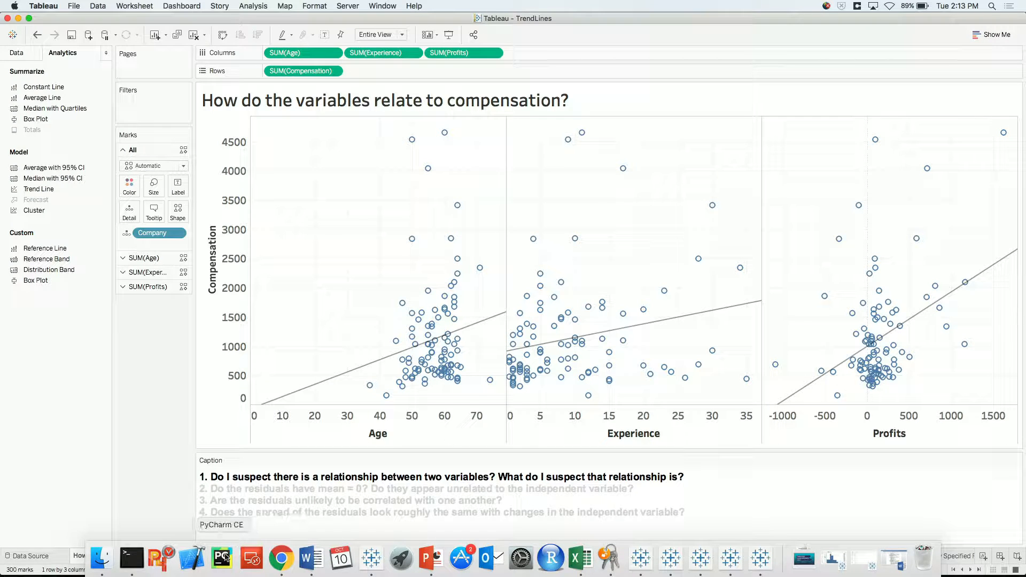
click(208, 556)
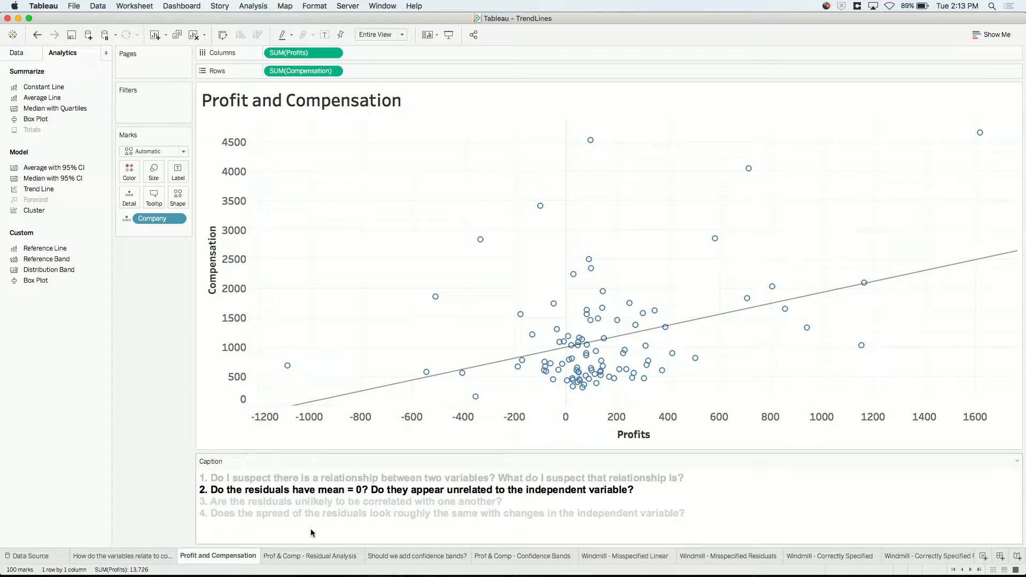
click(299, 556)
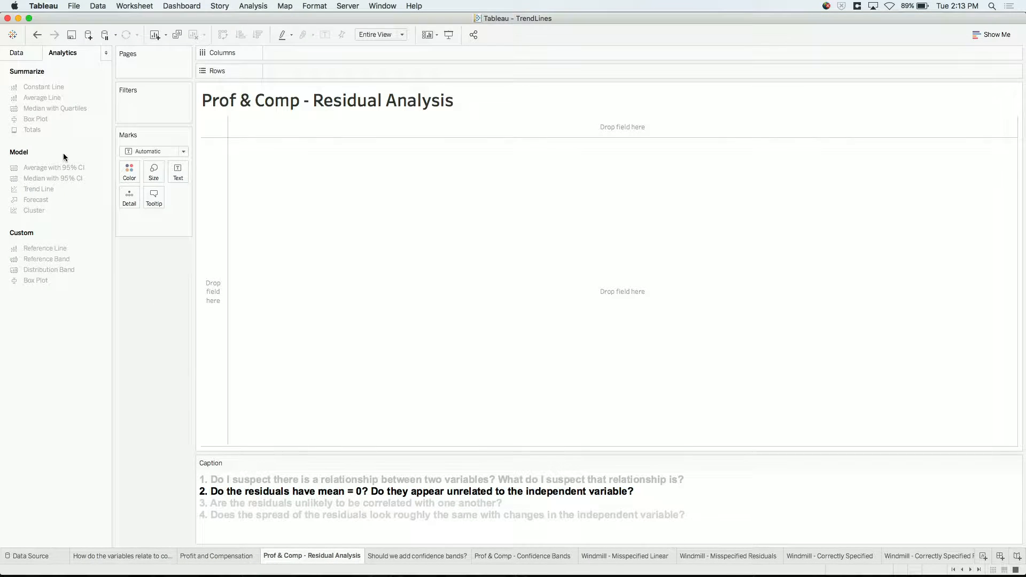
click(23, 54)
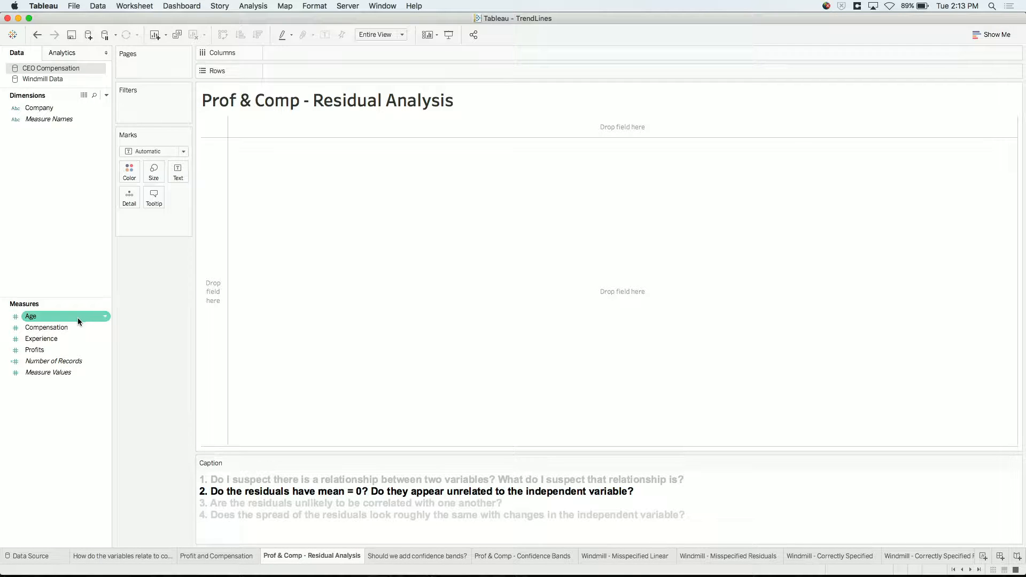
click(58, 328)
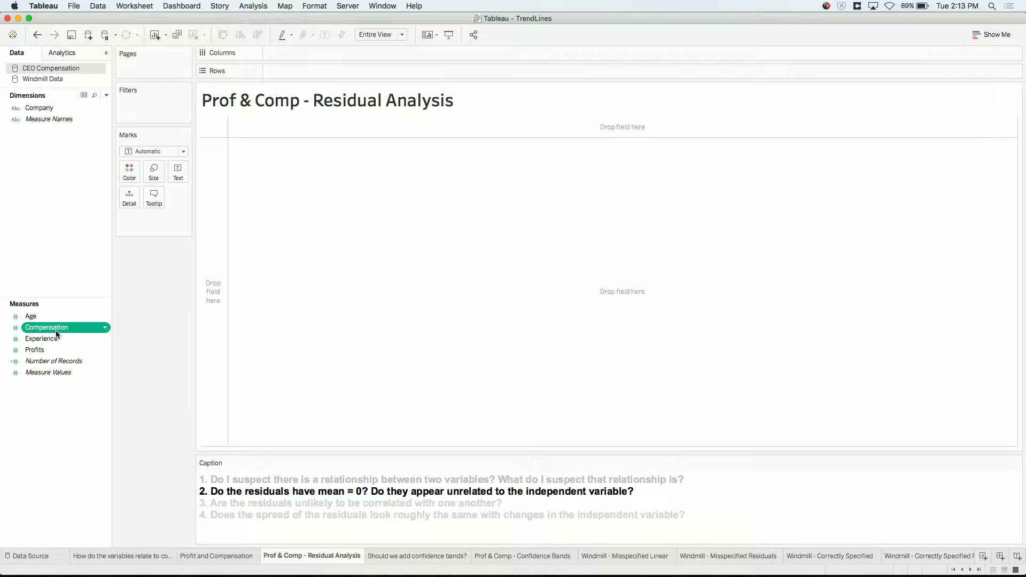
click(197, 556)
mouse_move(715, 320)
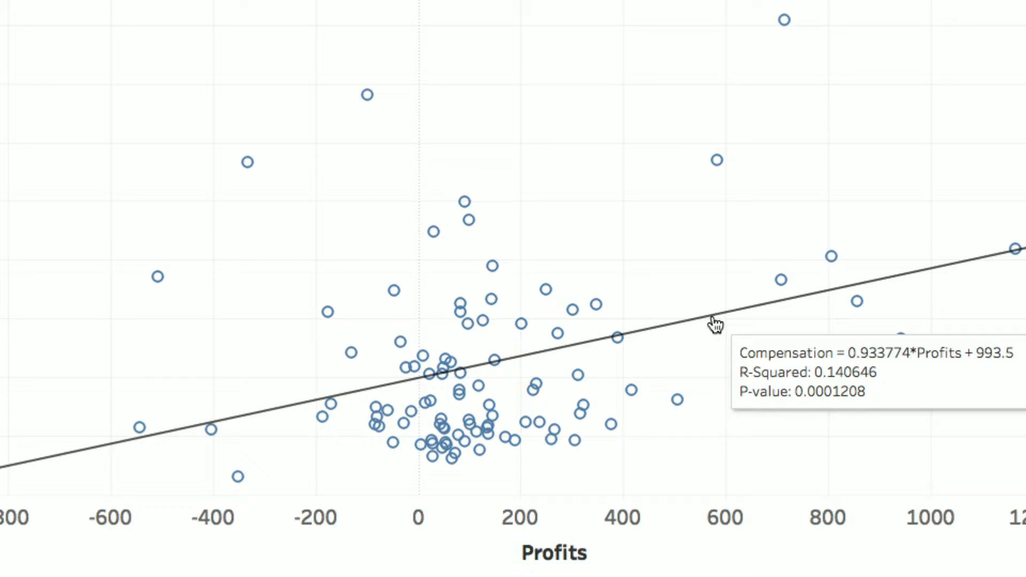
Step: Create a calculated field named Fitted Values from the Profits measure and enlarge its formula text
click(46, 349)
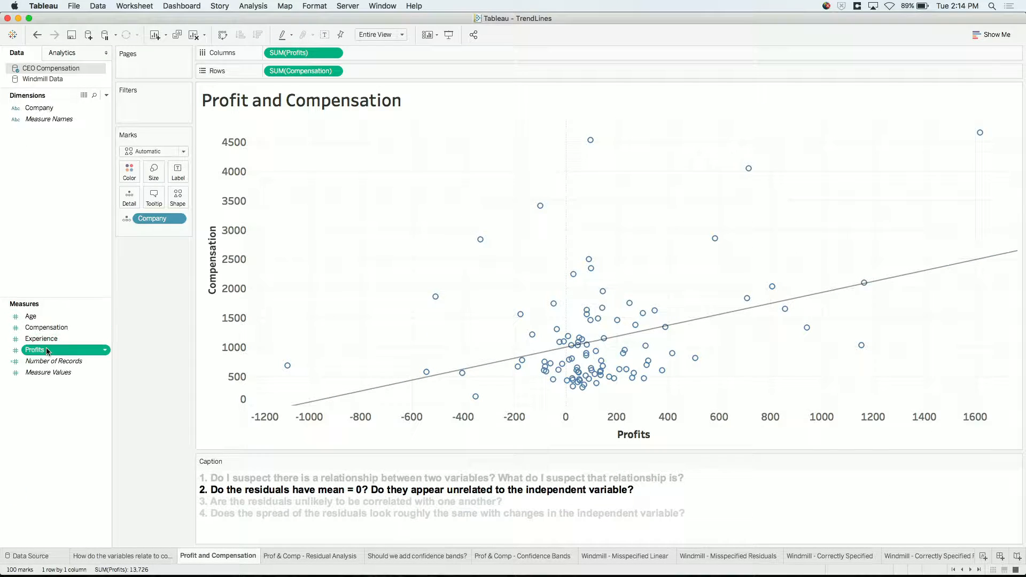
right_click(46, 350)
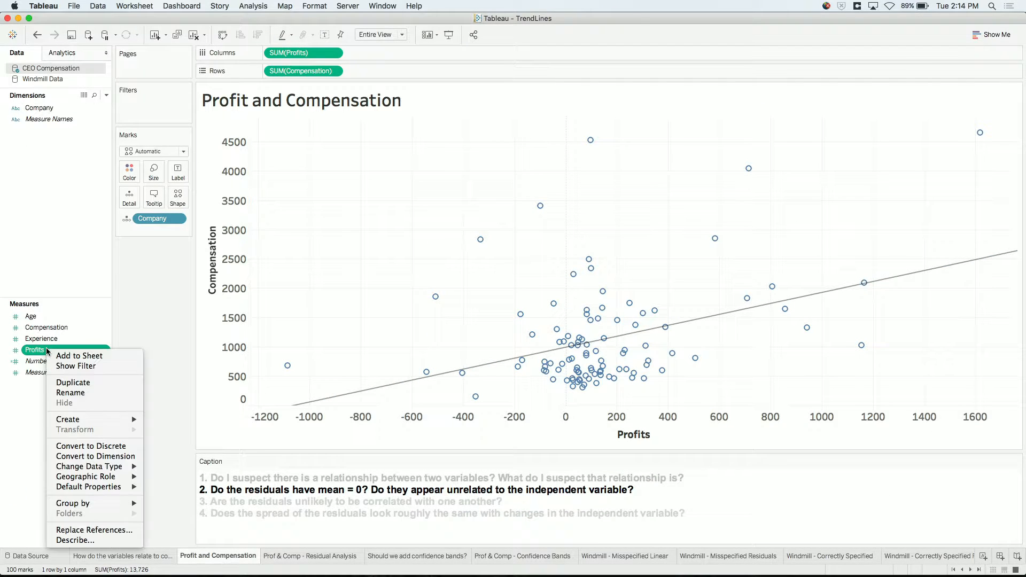
mouse_move(133, 419)
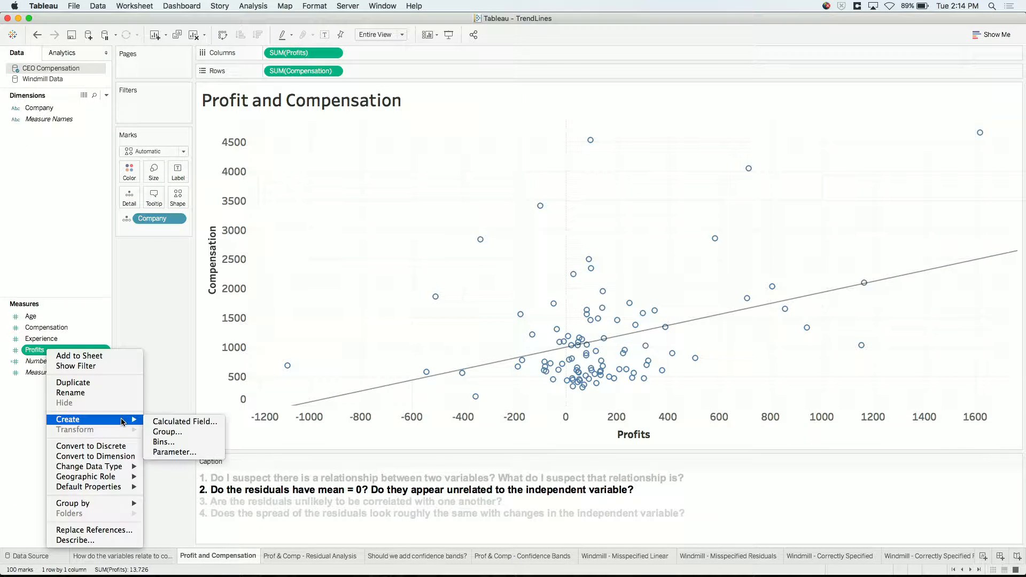
click(161, 423)
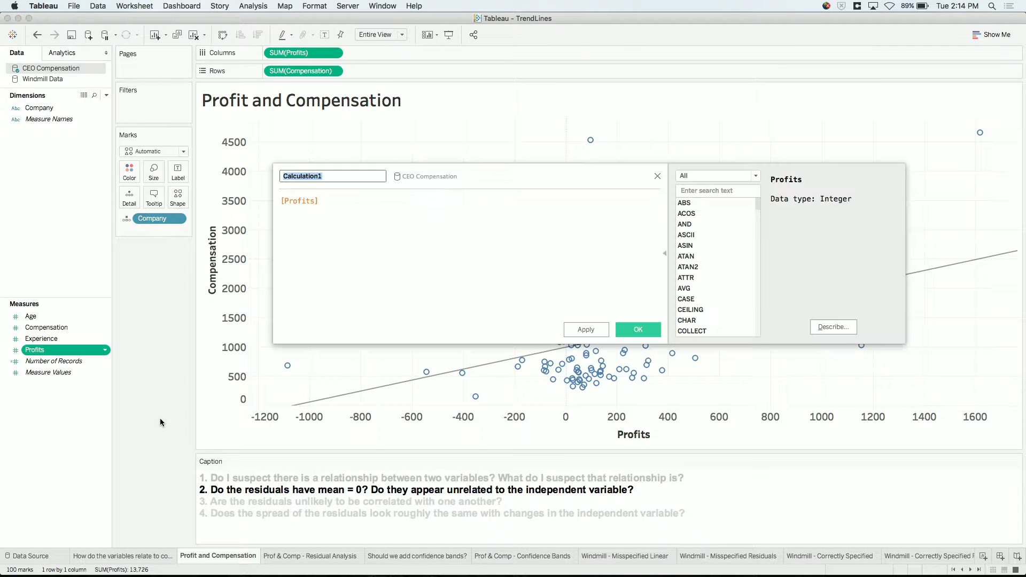
text(Fitted Values)
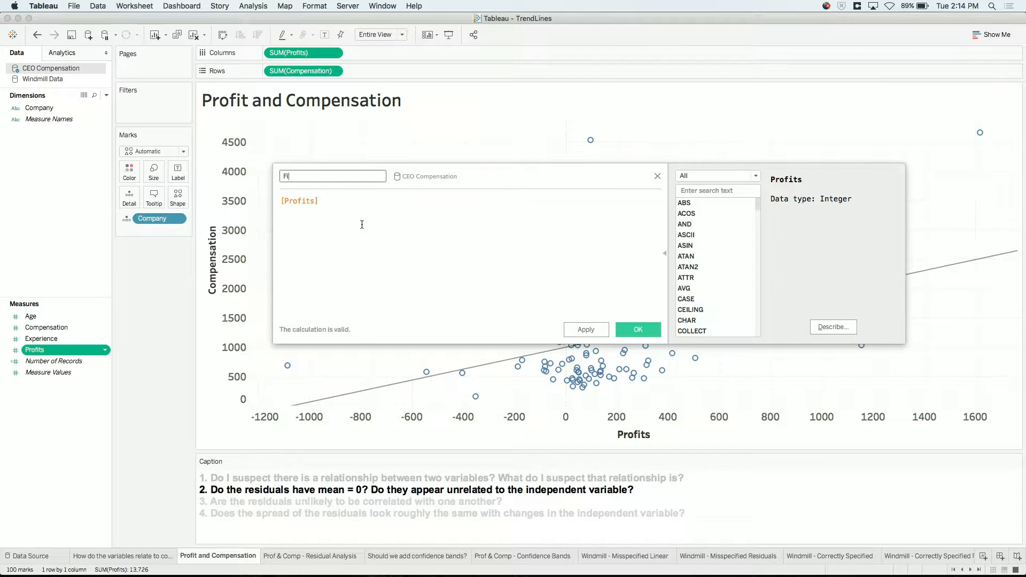
click(362, 224)
key(super+plus)
key(super+plus)
key(super+plus)
key(super+plus)
key(super+plus)
key(super+plus)
key(super+plus)
key(super+plus)
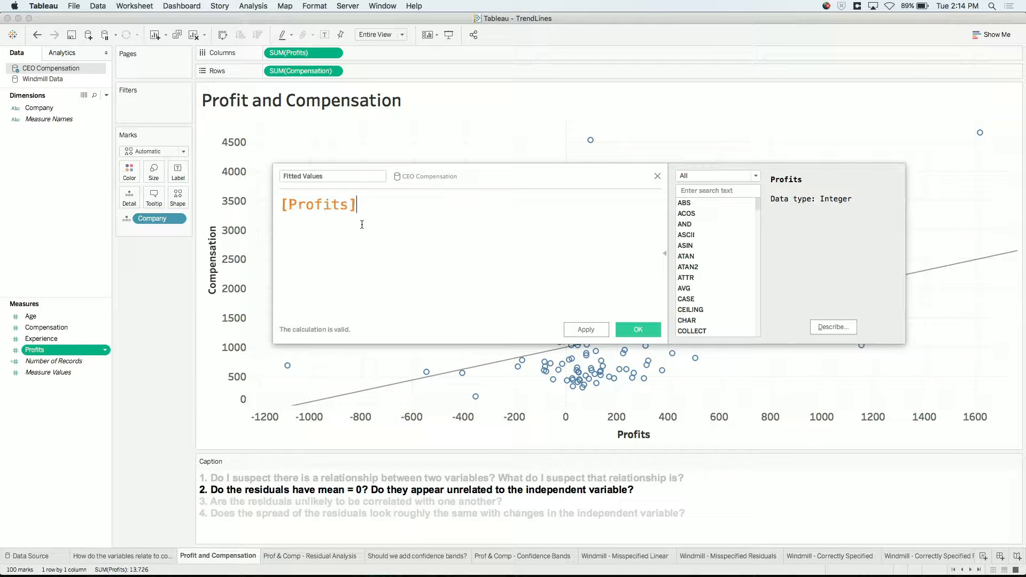
key(super+plus)
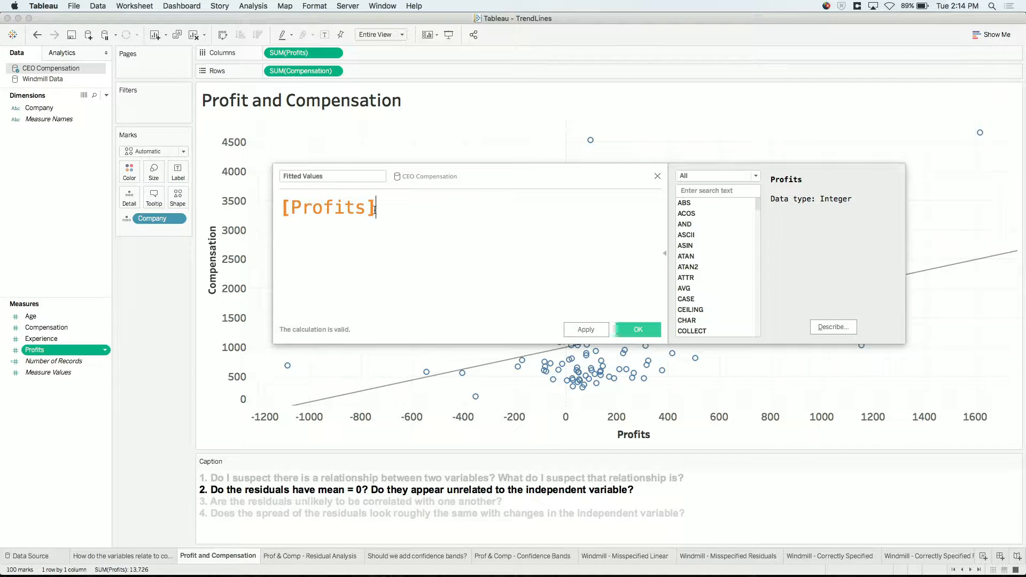
Step: Set the Fitted Values formula to 0.933774*[Profits] + 993.5, matching the trend line equation, and save the field
mouse_move(402, 383)
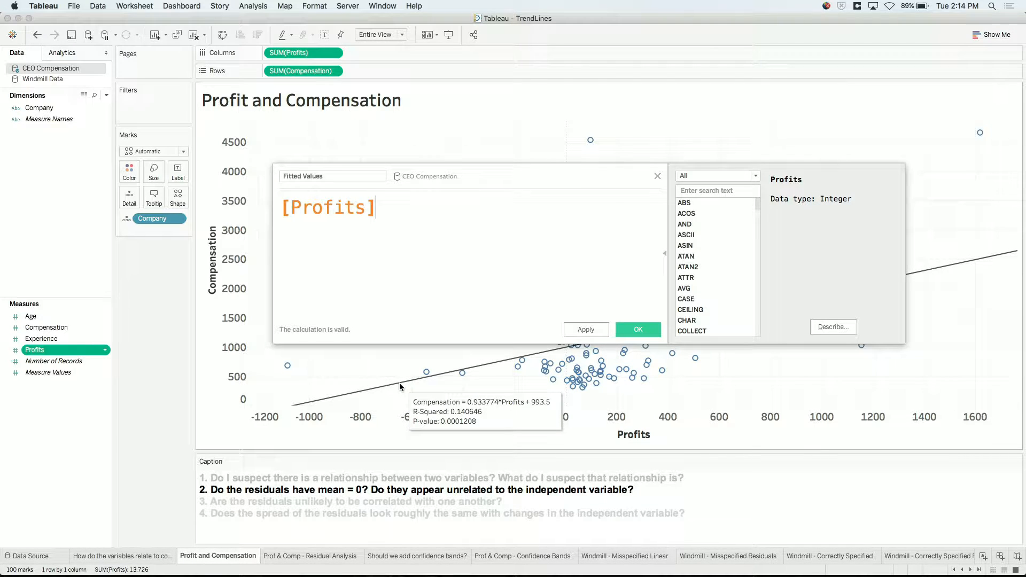
key(super+Left)
text(0.)
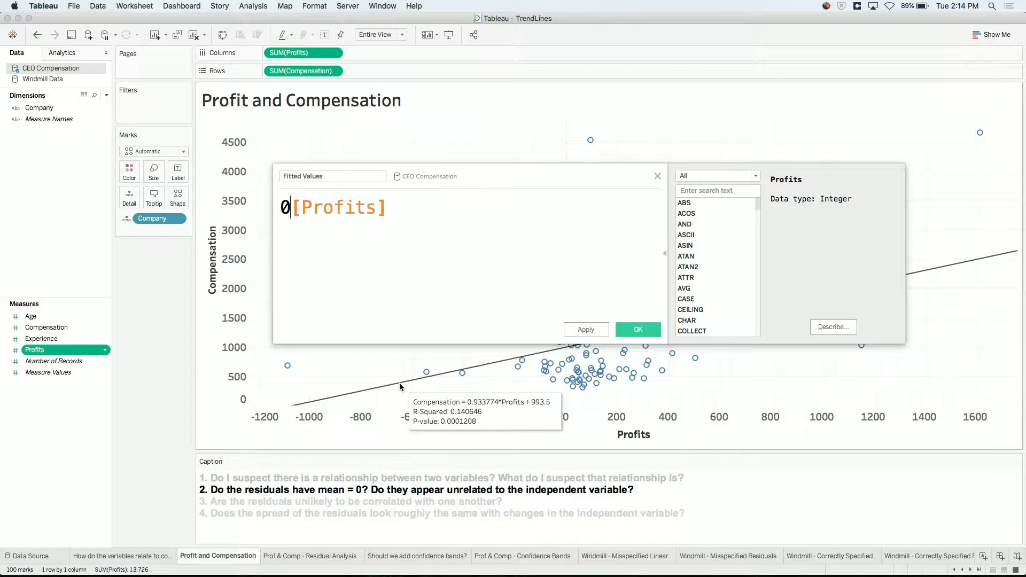
text(93377)
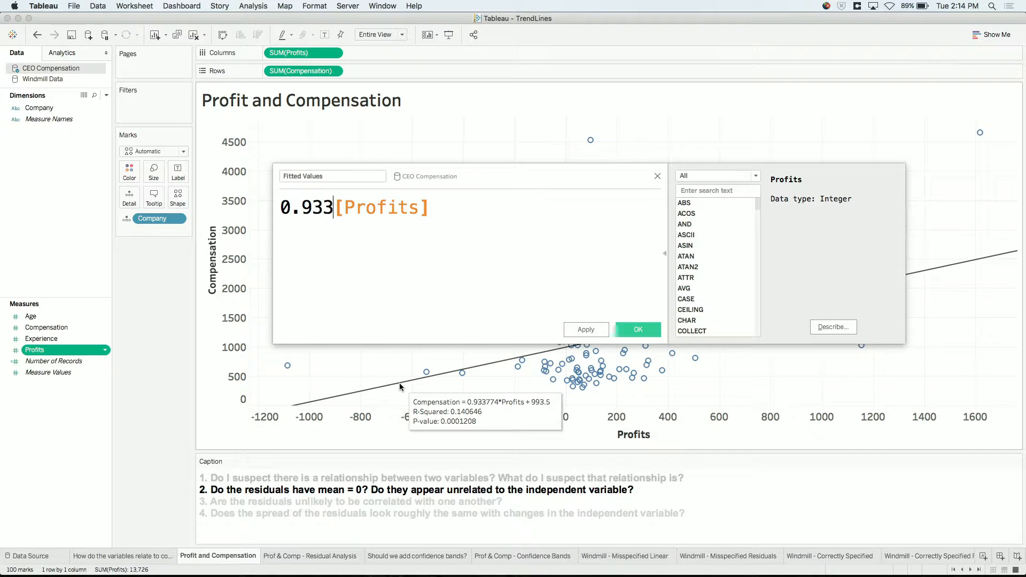
text(4*)
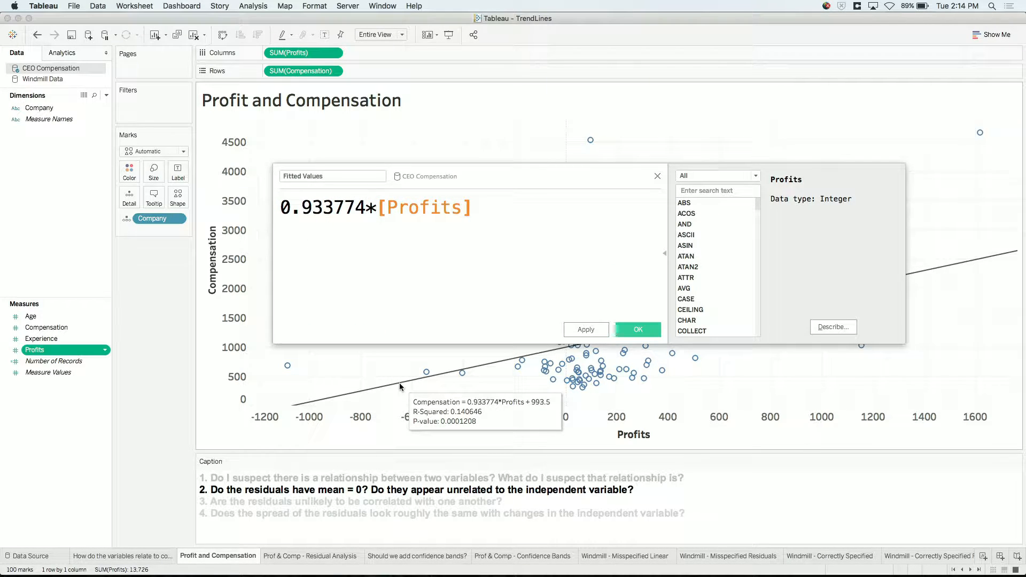
key(super+Right)
text(=)
key(BackSpace)
key(BackSpace)
text(=)
key(BackSpace)
text(+ 993.5)
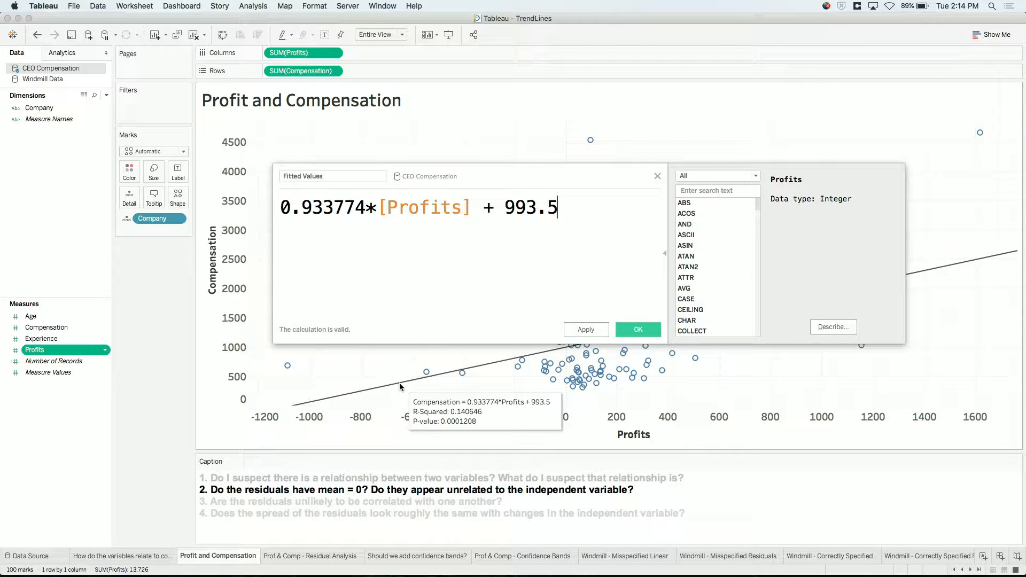
click(629, 329)
Step: Create a calculated field named Residuals from the Compensation measure and enlarge its formula text
click(53, 328)
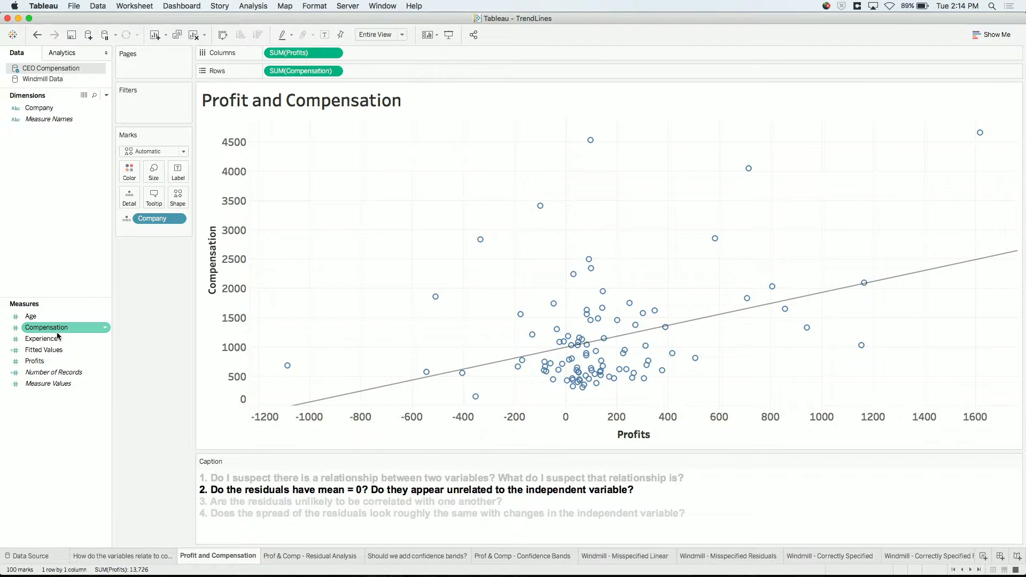
right_click(58, 335)
mouse_move(127, 404)
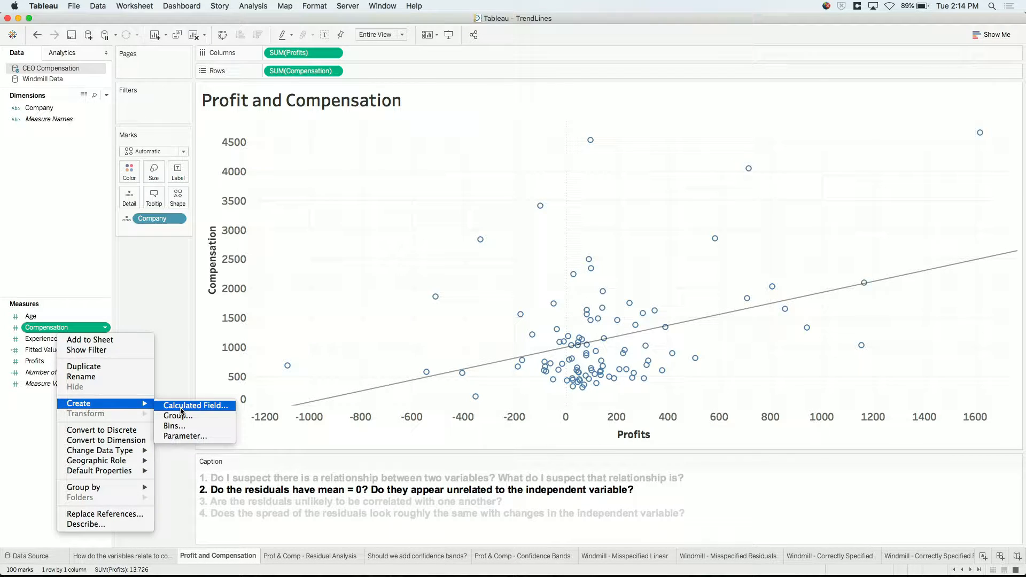
click(181, 409)
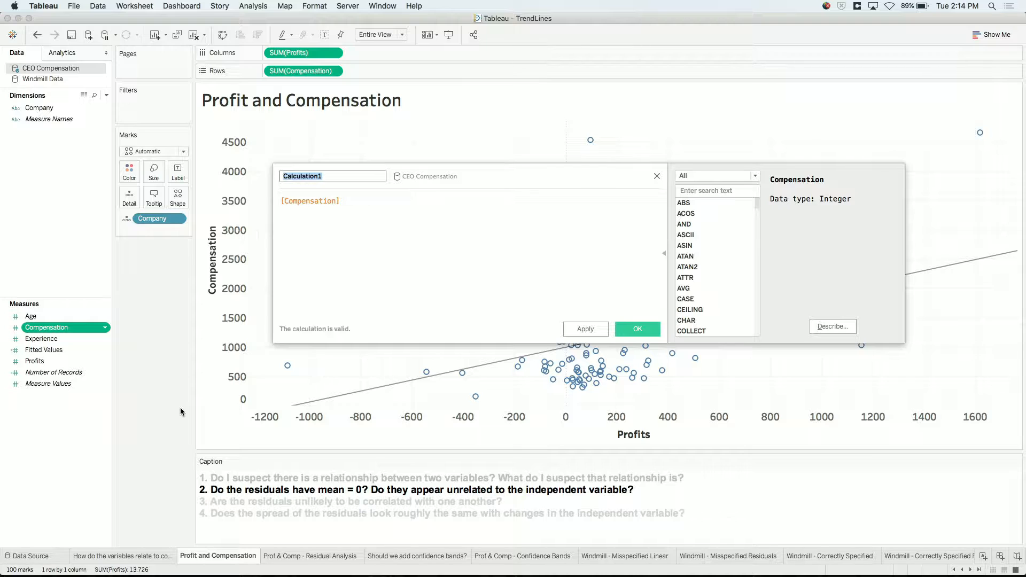
text(Residuals)
key(Tab)
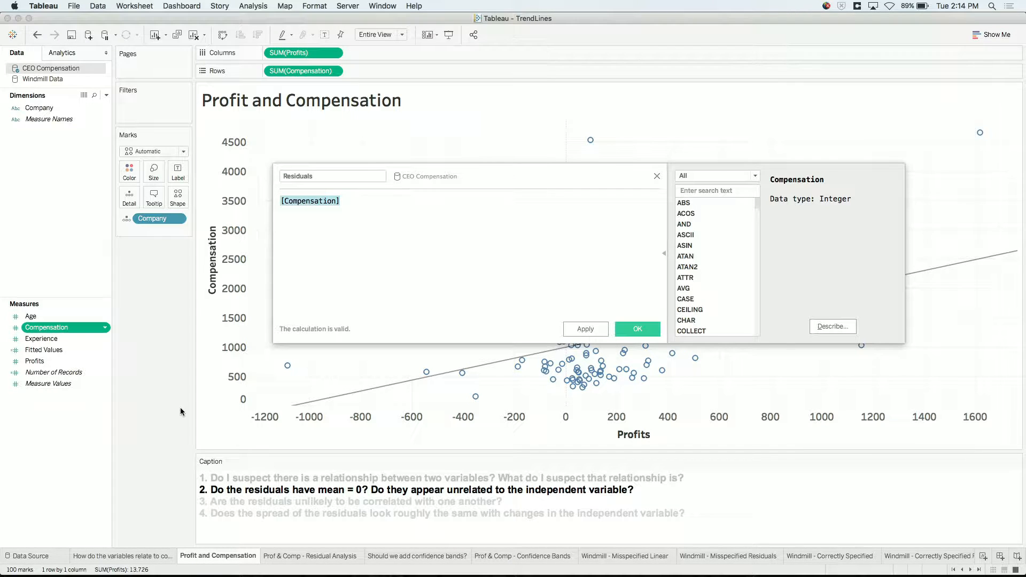
key(super+plus)
key(super+plus)
key(super+plus)
key(super+plus)
key(super+plus)
key(super+plus)
key(super+plus)
key(super+plus)
key(super+plus)
key(super+plus)
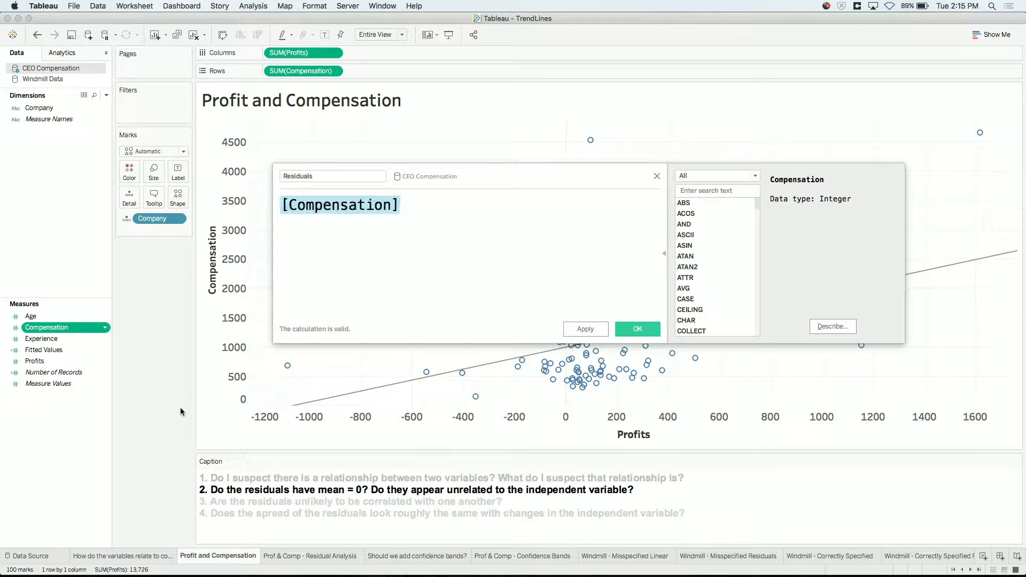
Step: Set the Residuals formula to [Compensation] - [Fitted Values] and save the calculated field
key(Right)
text(- fi)
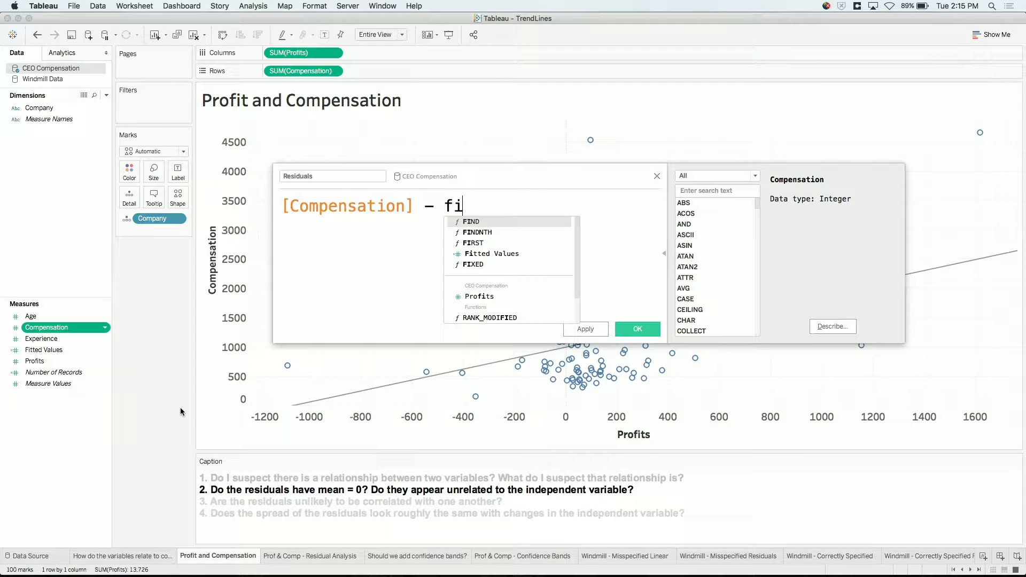
key(Down)
key(Down)
key(Down)
key(Return)
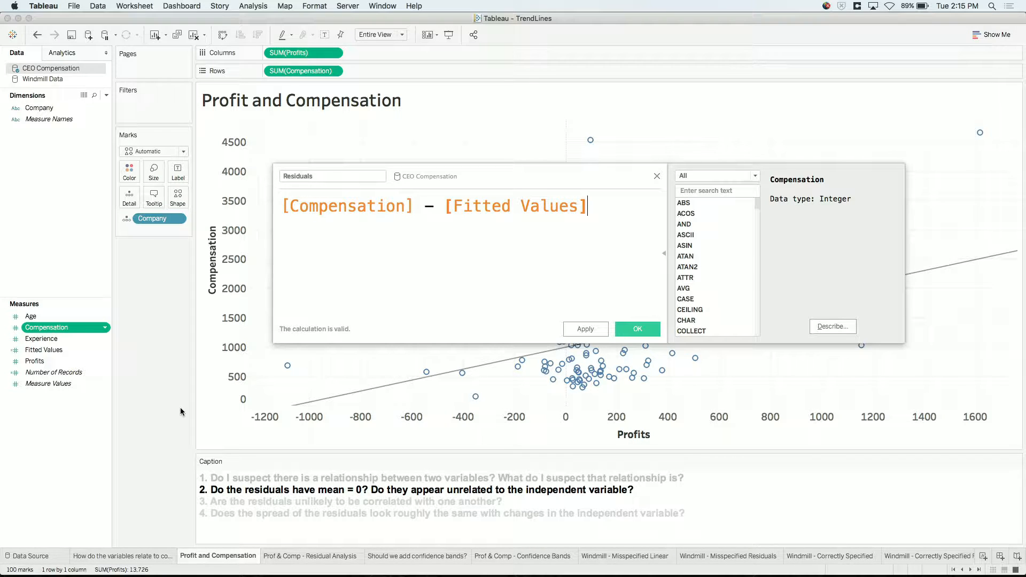
click(647, 330)
Step: On the Prof & Comp - Residual Analysis sheet, plot Residuals against Profits with one mark per Company
click(315, 556)
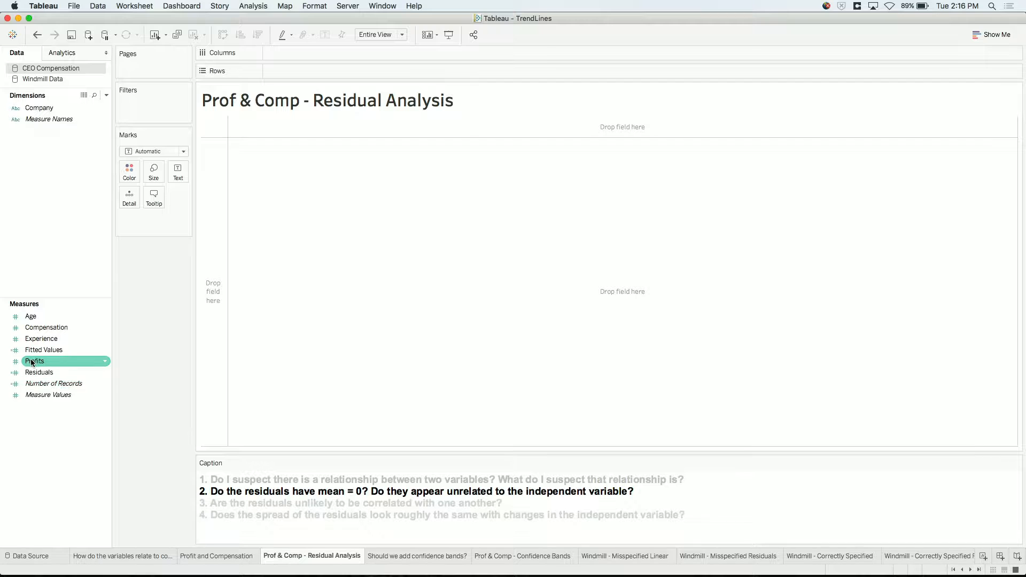
mouse_move(30, 363)
mouse_down()
mouse_move(254, 69)
mouse_move(281, 56)
mouse_up()
mouse_move(35, 373)
mouse_down()
mouse_move(268, 23)
mouse_move(281, 71)
mouse_up()
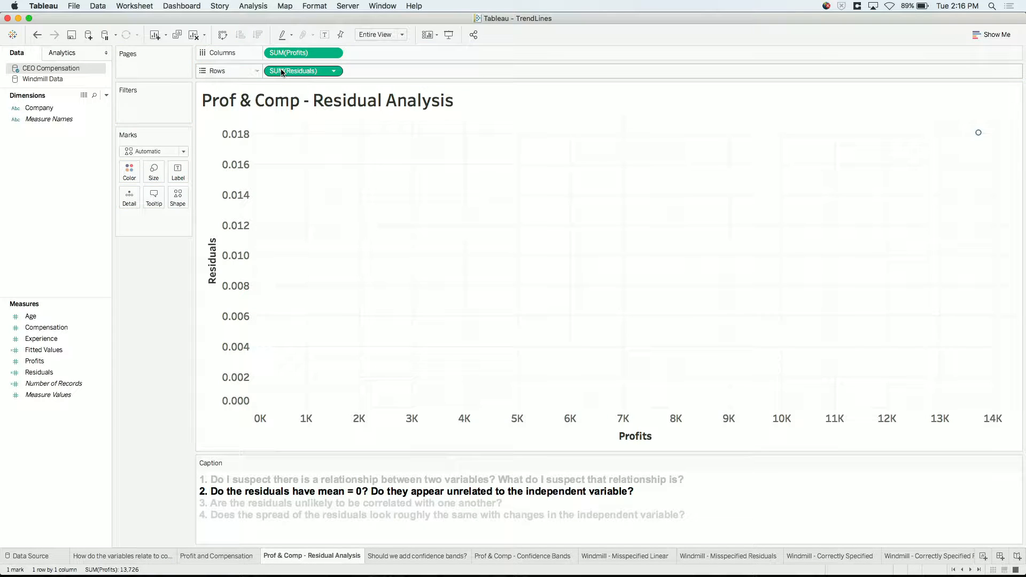
click(38, 109)
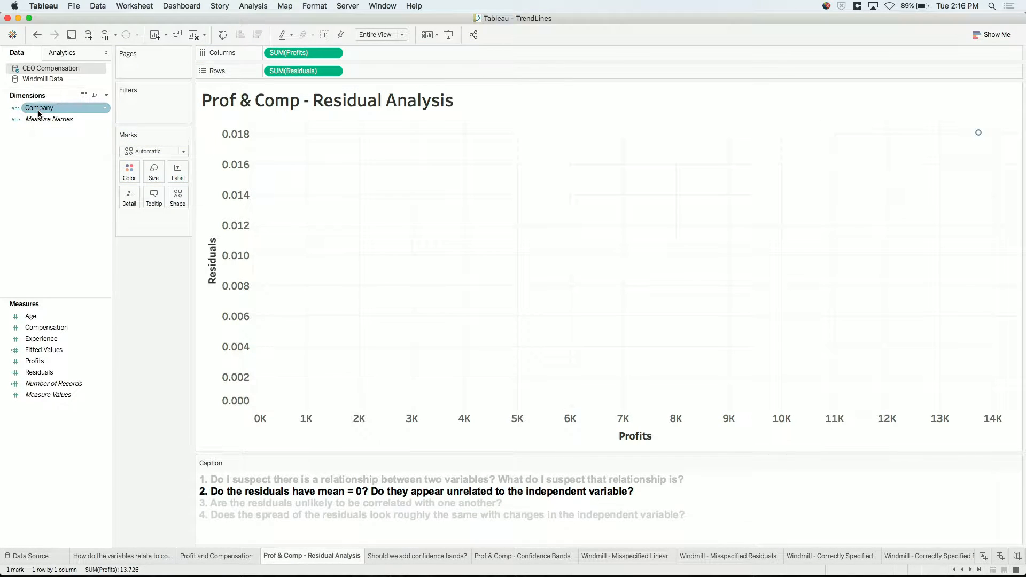
drag(38, 113, 127, 198)
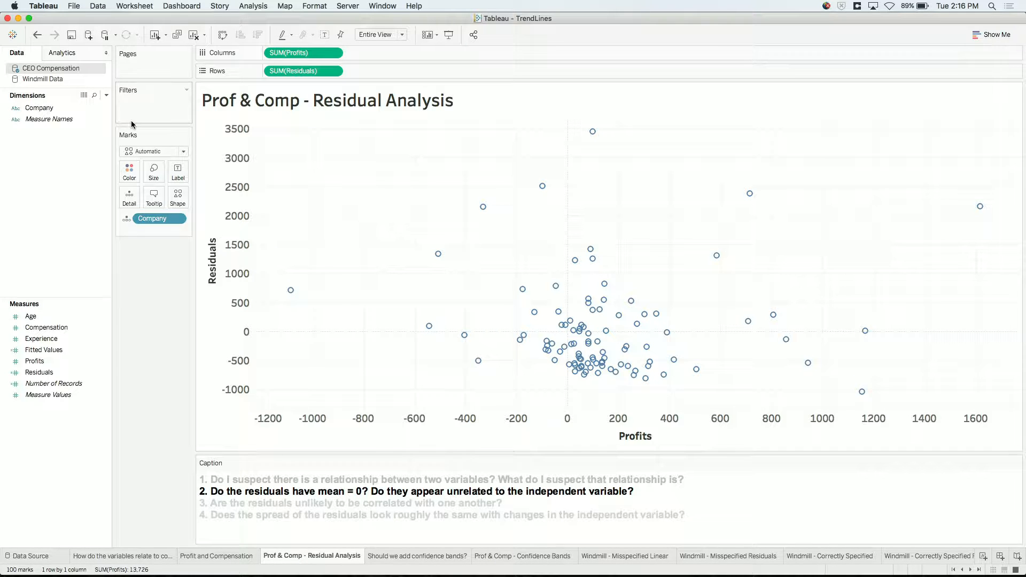
Step: Add a table-wide average line for Residuals to the residual scatter plot and inspect its value
click(65, 52)
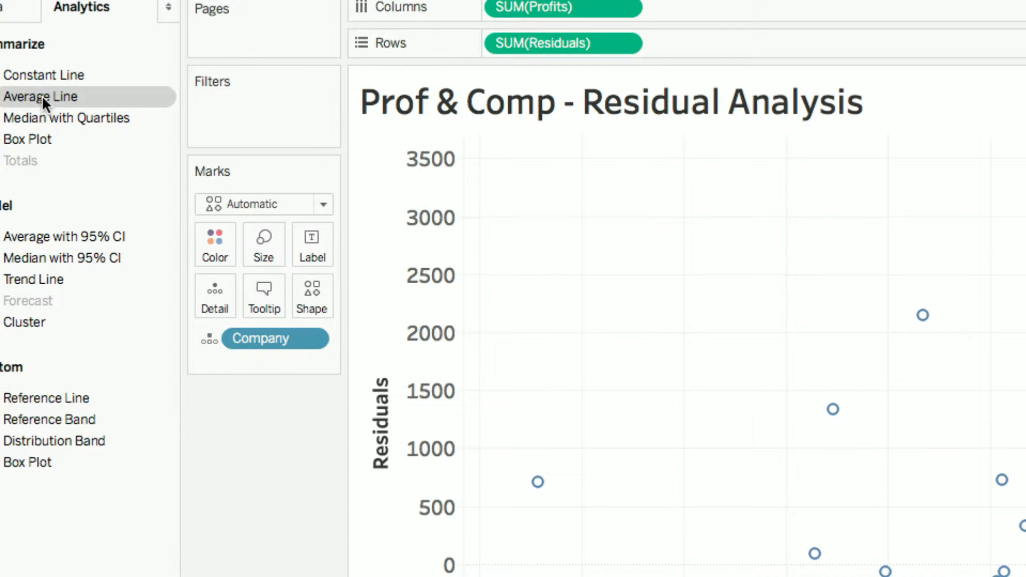
drag(42, 95, 536, 256)
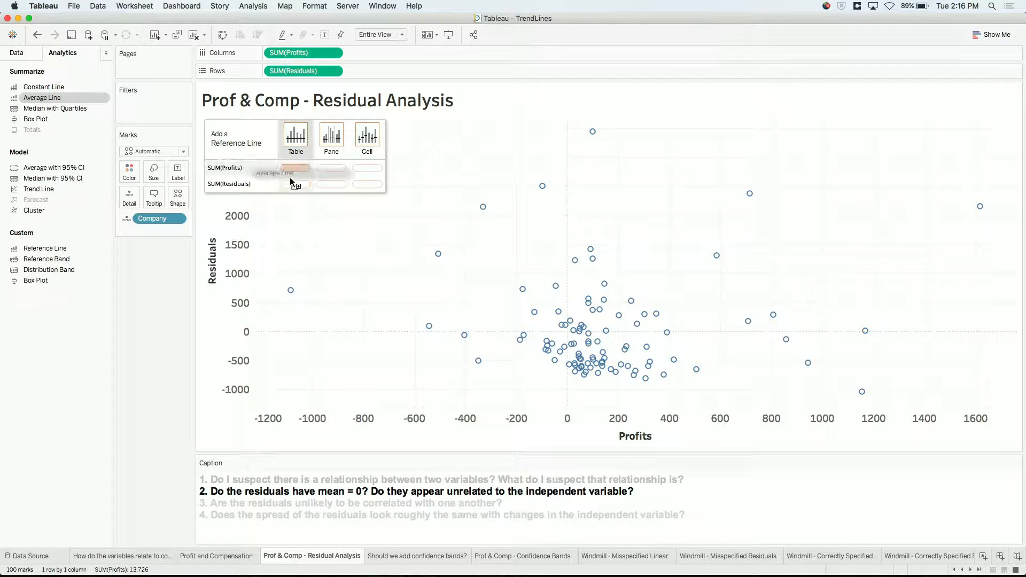
drag(290, 181, 295, 185)
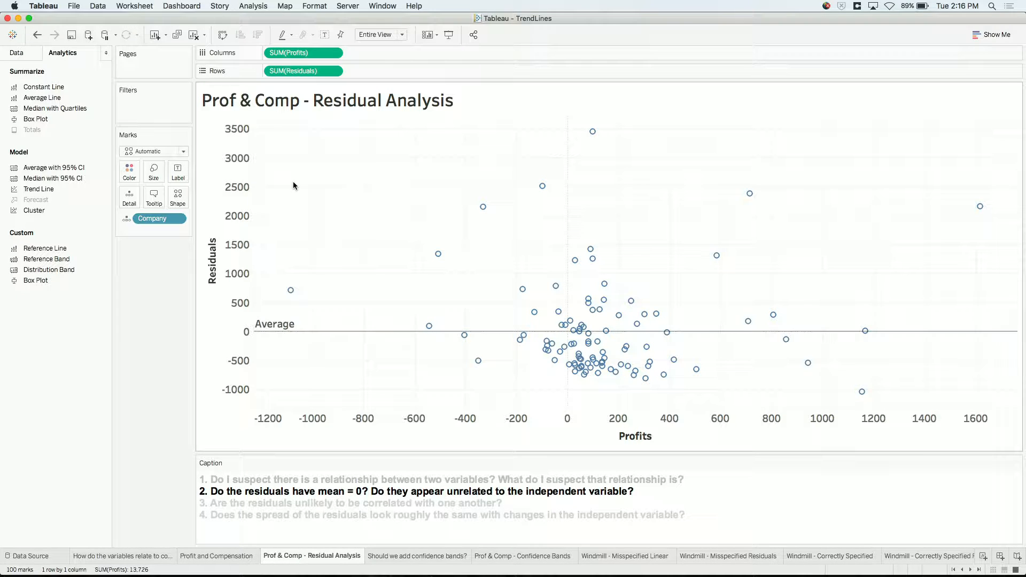
mouse_move(331, 334)
Step: On the Should we add confidence bands? sheet, plot Residuals against Profits with one mark per Company and examine the points' spread
click(390, 556)
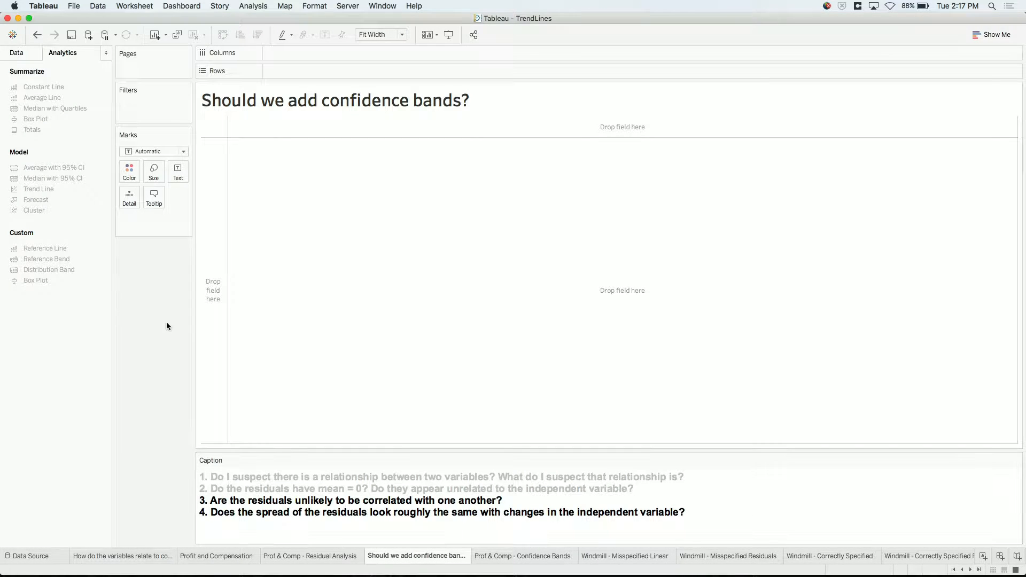
click(18, 53)
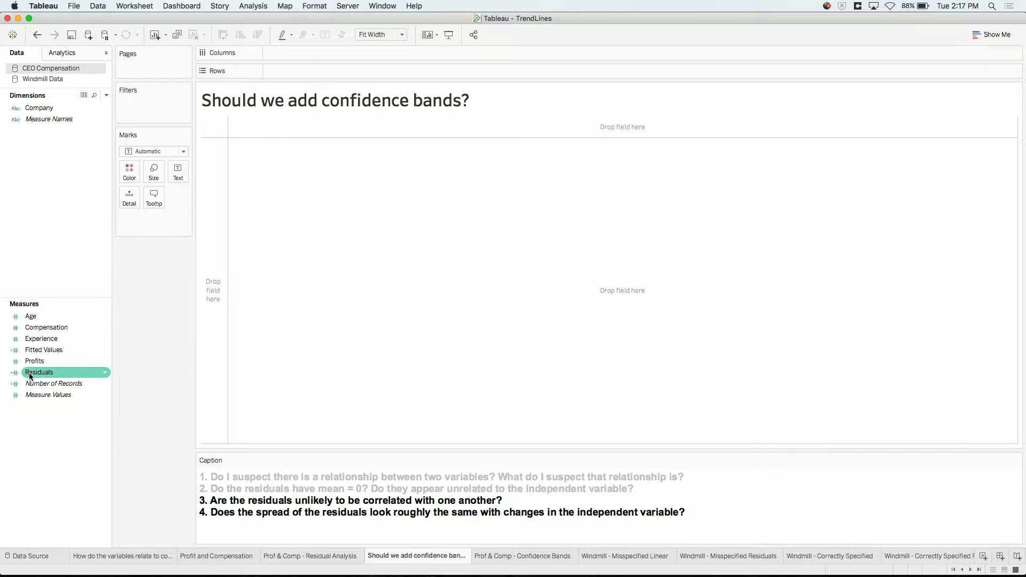
mouse_move(30, 376)
mouse_down()
mouse_move(274, 111)
mouse_move(281, 73)
mouse_up()
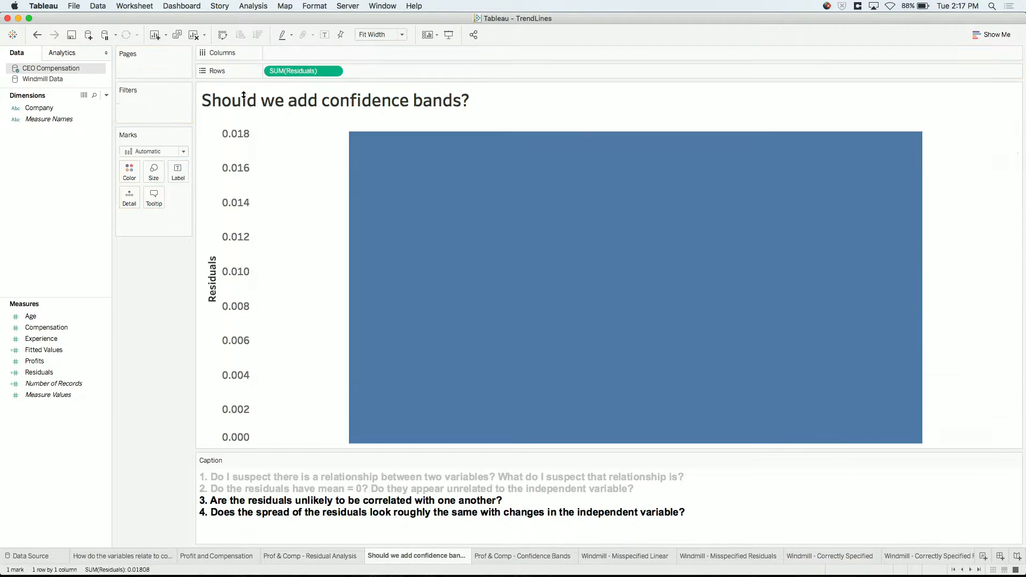
drag(29, 361, 274, 51)
drag(40, 107, 124, 182)
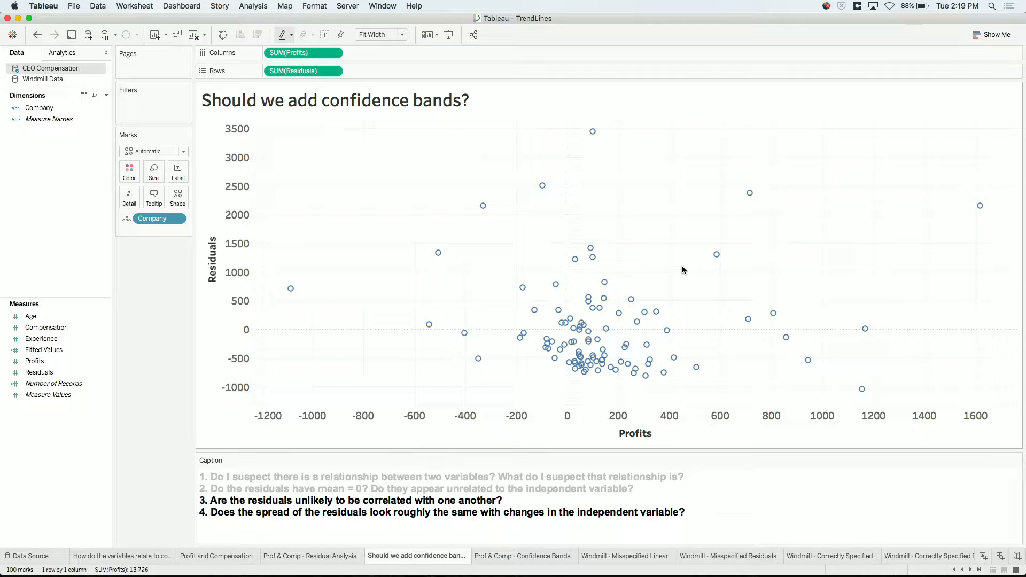
mouse_move(292, 291)
Step: Show confidence bands around the linear trend line on the Prof & Comp - Confidence Bands sheet and inspect them
click(493, 555)
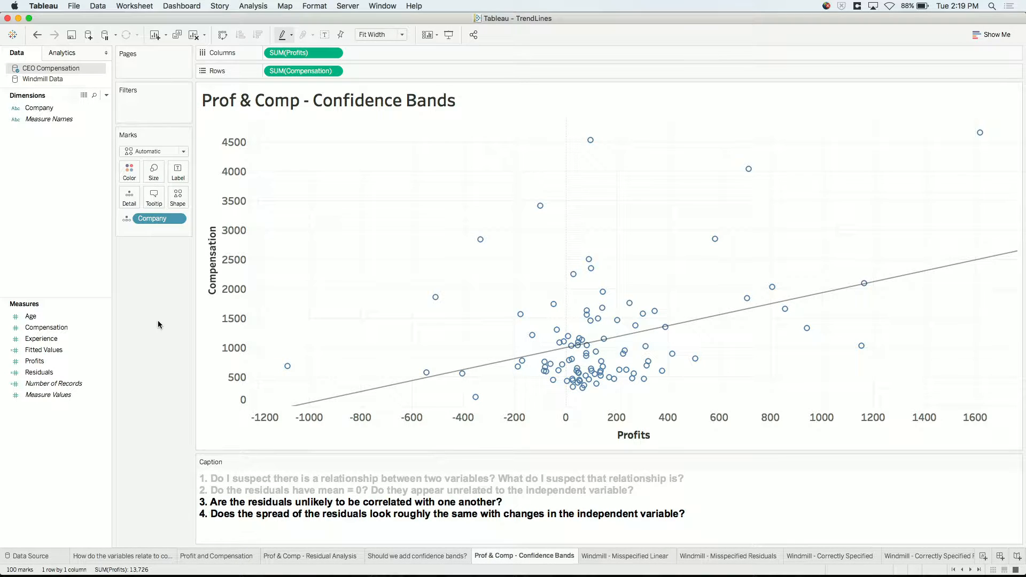
right_click(702, 319)
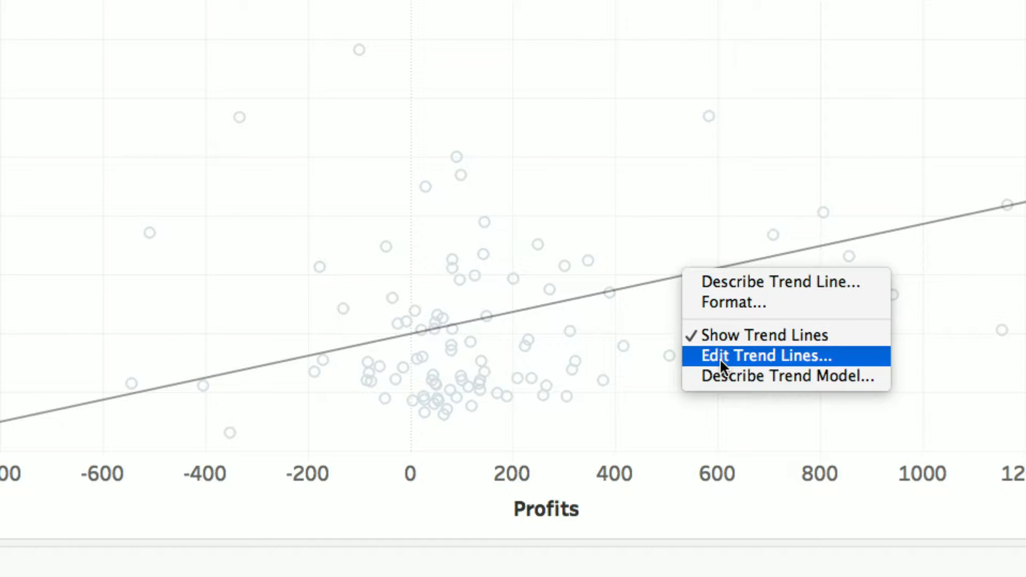
click(719, 357)
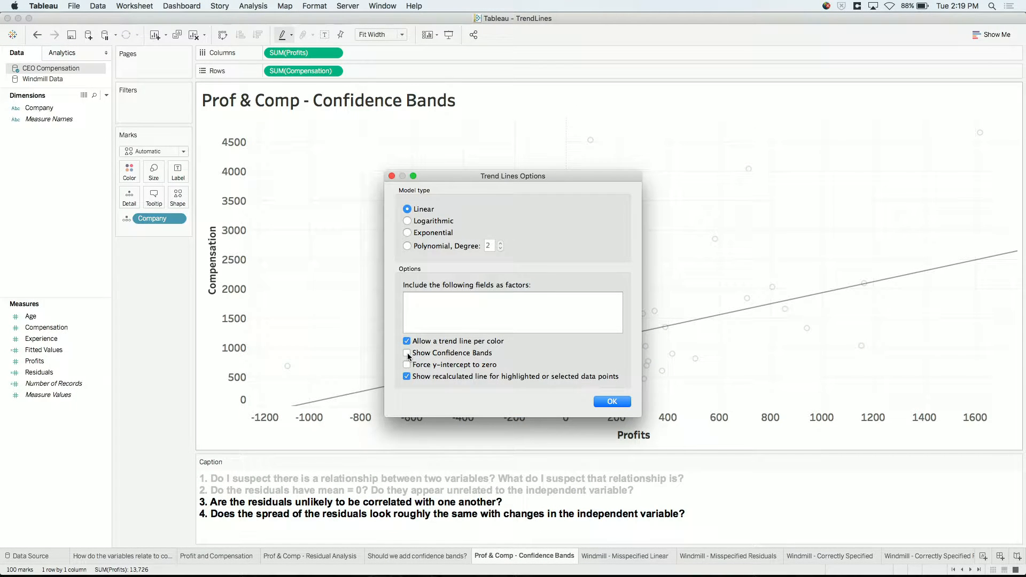
click(408, 354)
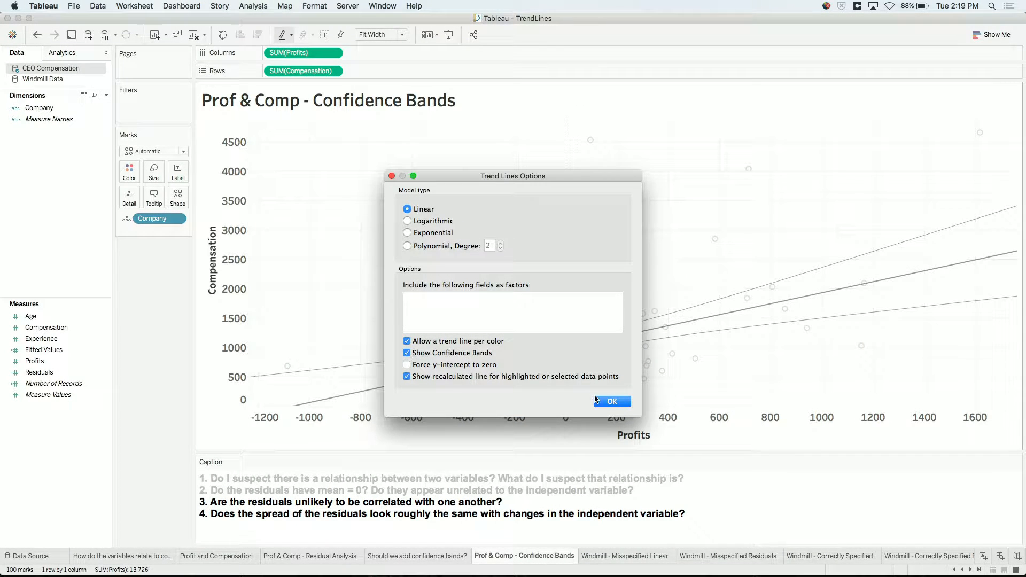
click(612, 402)
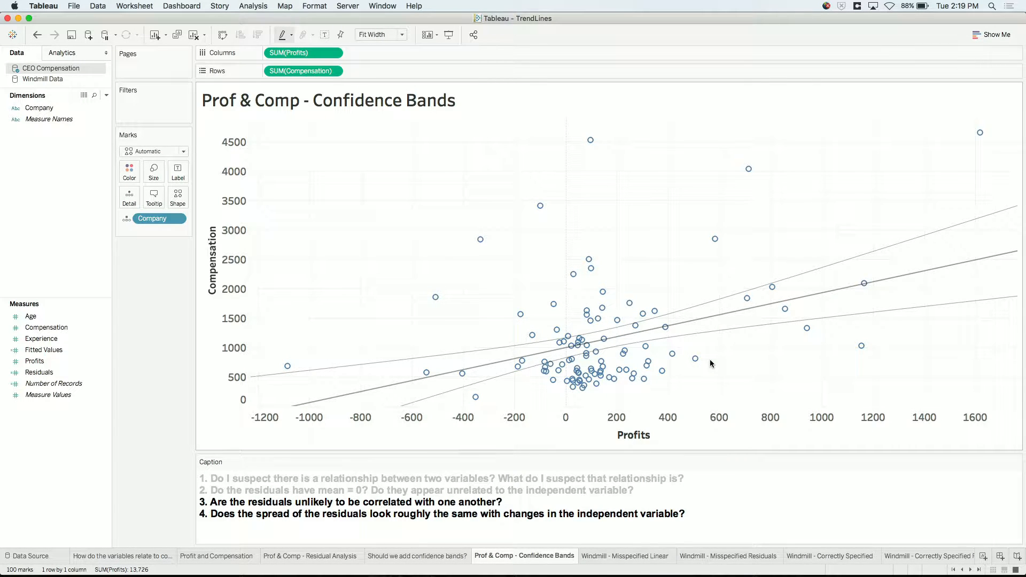
mouse_move(903, 276)
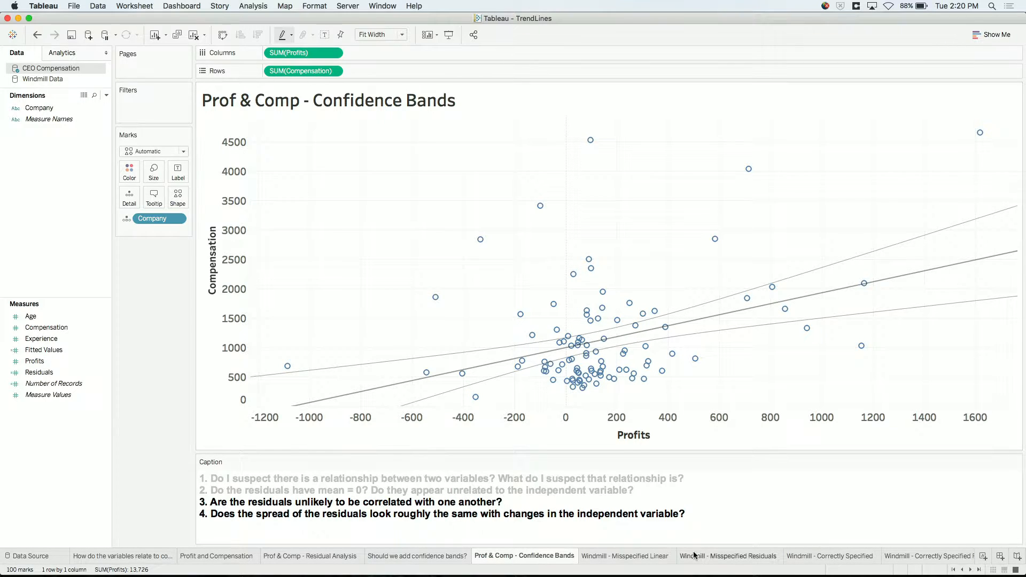
Step: On the Windmill - Misspecified Linear sheet, plot Power output (MW) against Wind Speed (m/s) per Windmill from the Windmill Data source
click(637, 557)
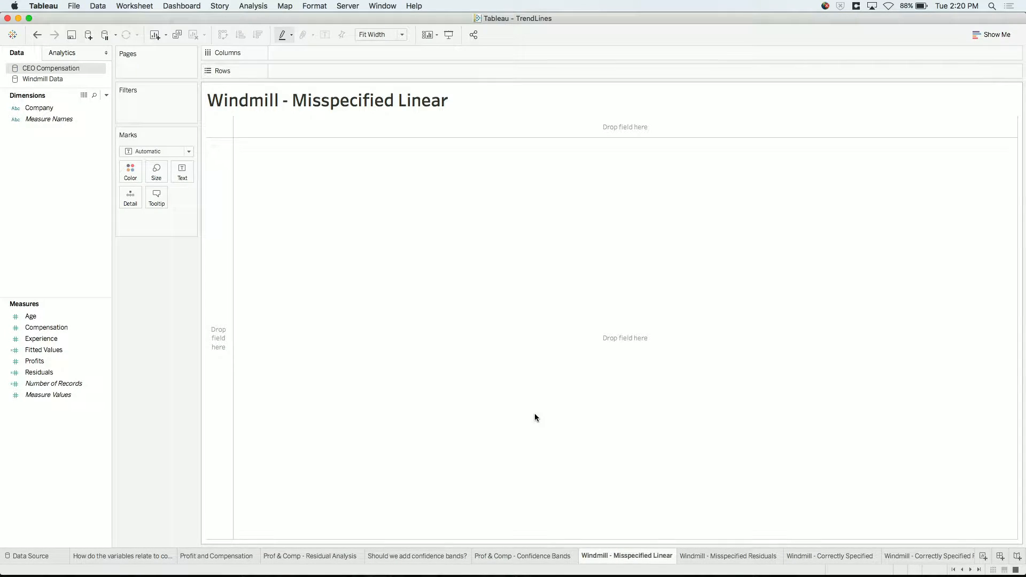
click(53, 81)
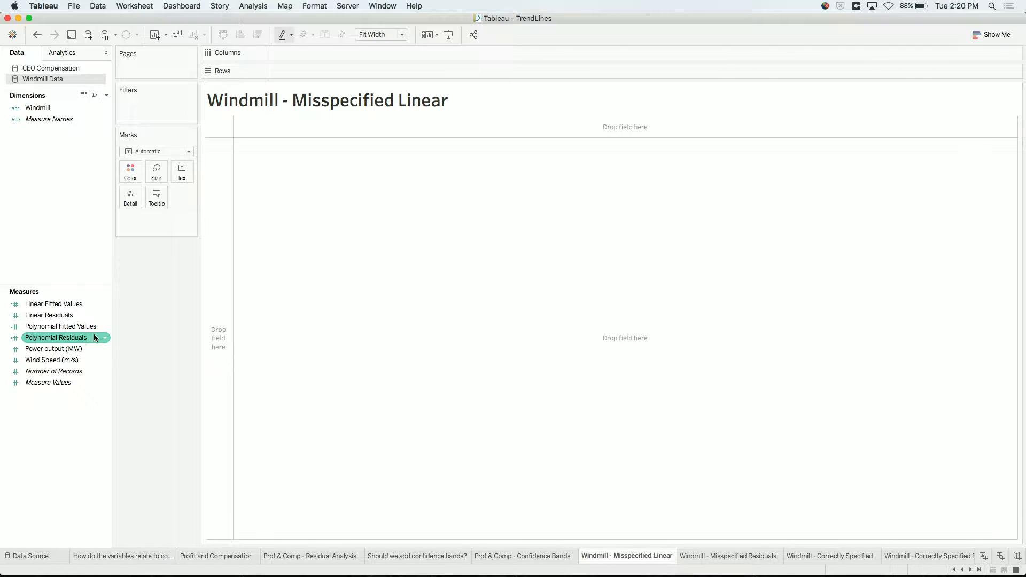
drag(48, 364, 304, 53)
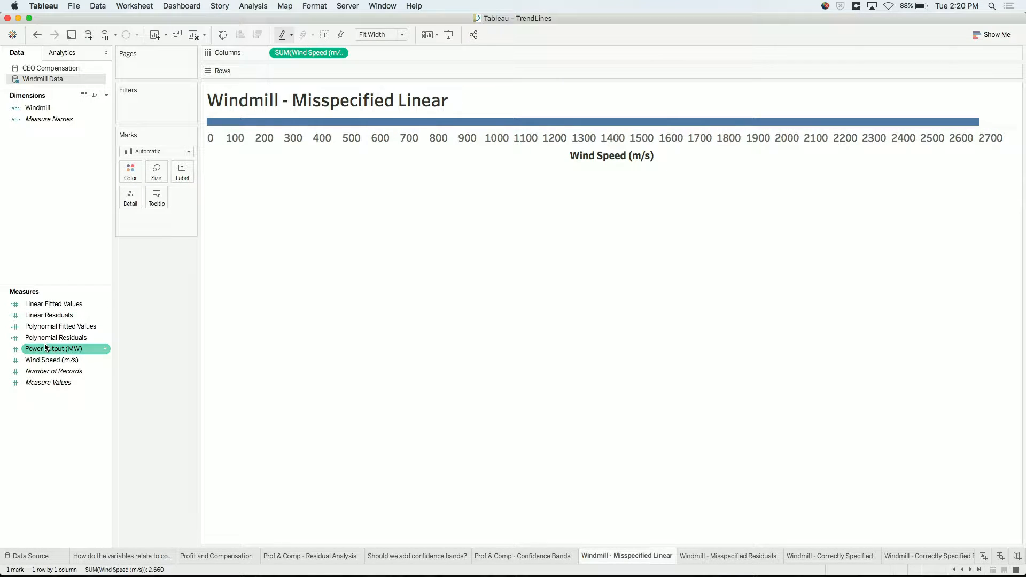
drag(41, 349, 303, 70)
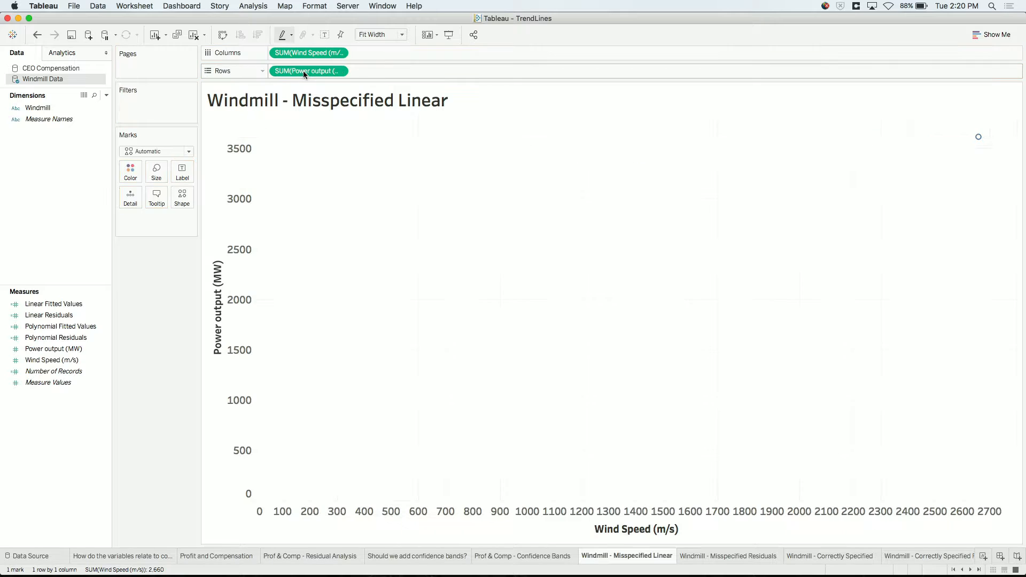
click(32, 110)
drag(32, 110, 134, 200)
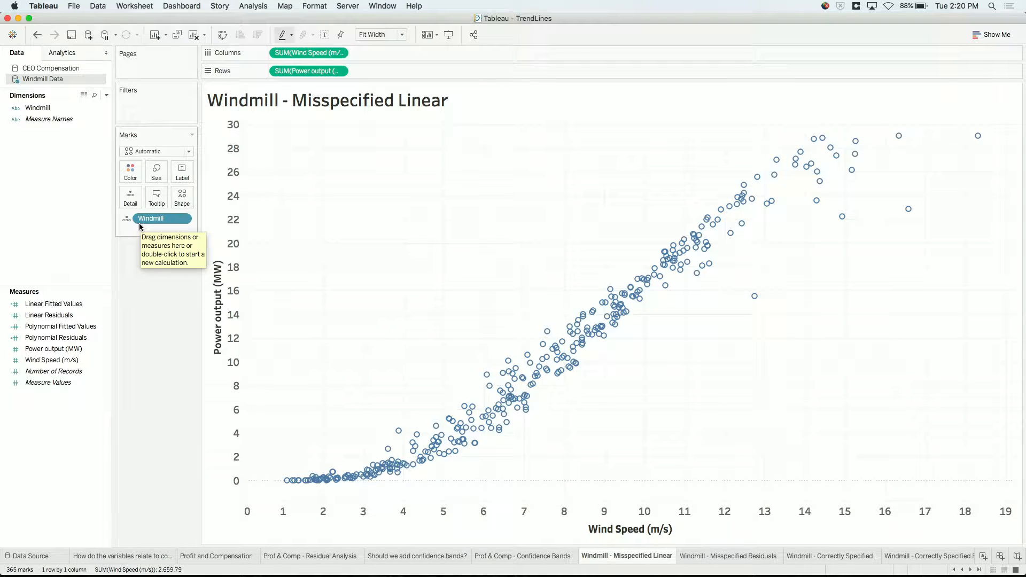
Step: Add a linear trend line to the windmill power output scatter plot and inspect its fit
click(64, 55)
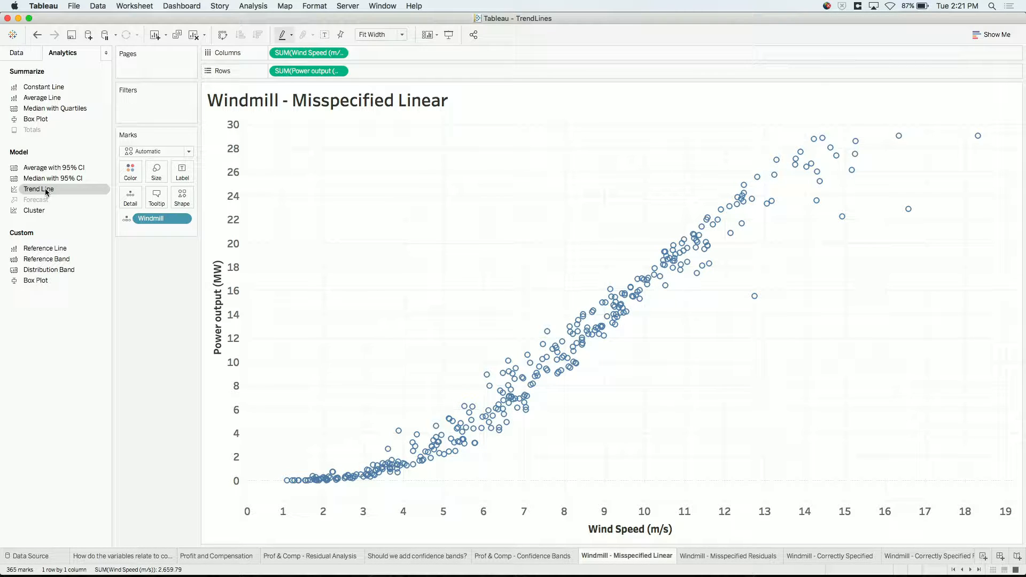
drag(50, 192, 296, 142)
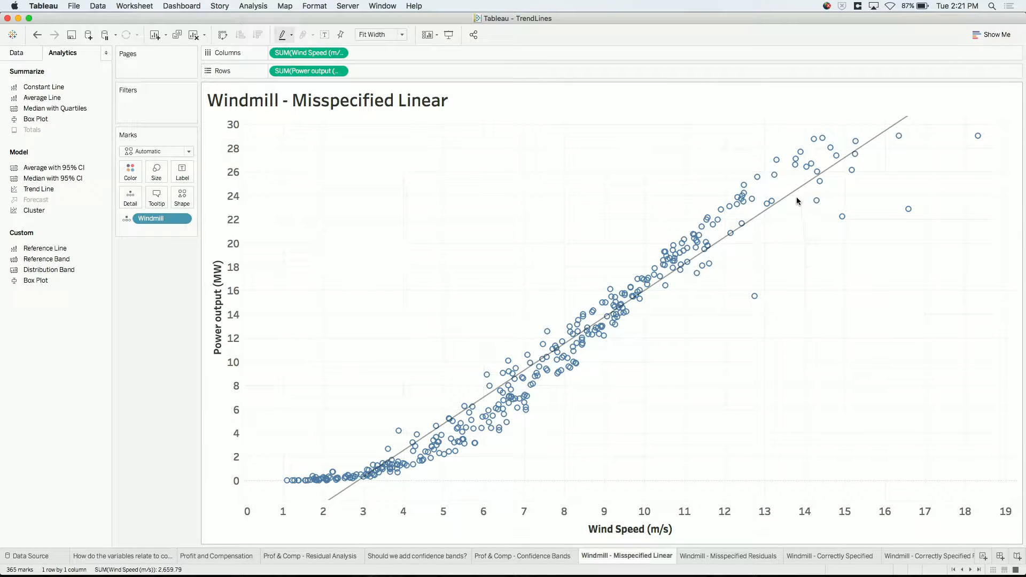
mouse_move(796, 200)
Step: Add a table-wide average line for Linear Residuals on the Windmill - Misspecified Residuals sheet and inspect the residual pattern
click(712, 556)
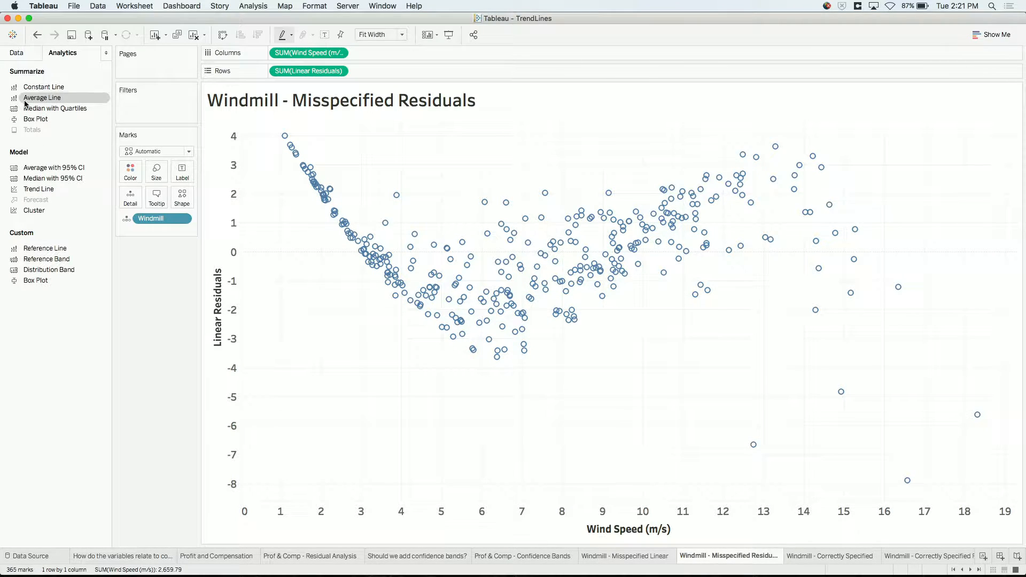
drag(25, 102, 300, 188)
mouse_move(283, 254)
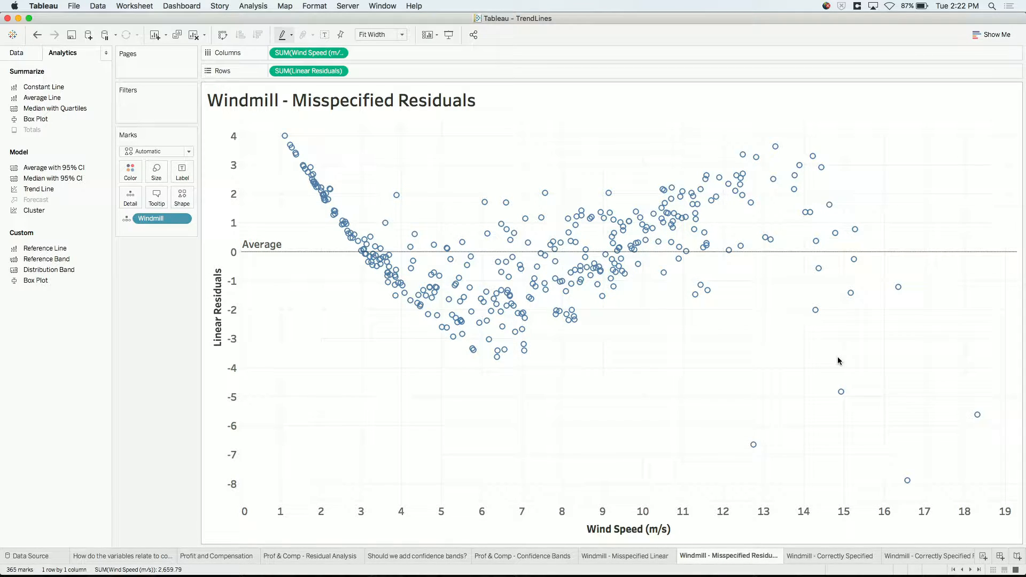
Step: On the Windmill - Correctly Specified sheet, try logarithmic and exponential trend lines, then apply a polynomial one
click(826, 556)
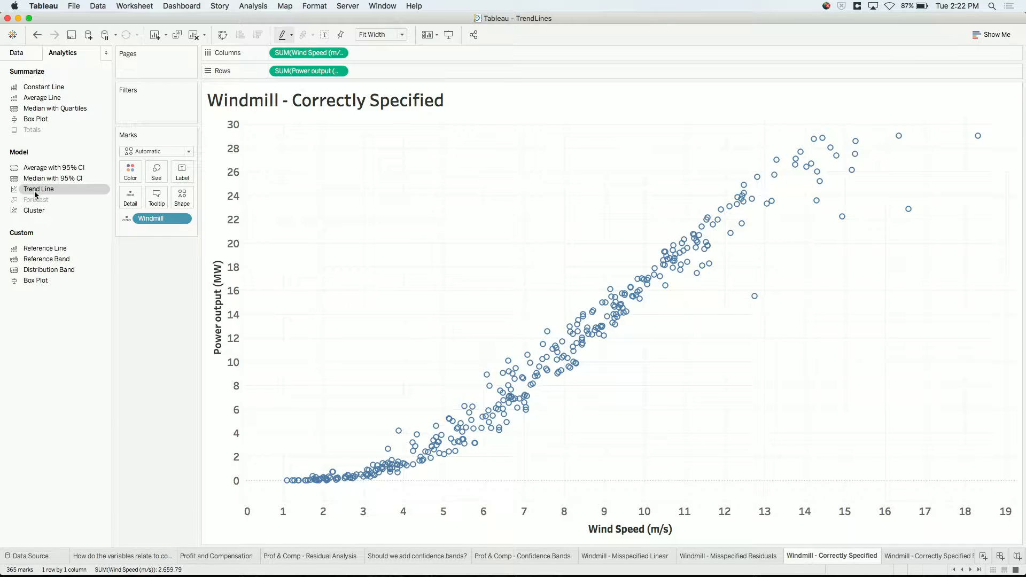
drag(36, 195, 358, 145)
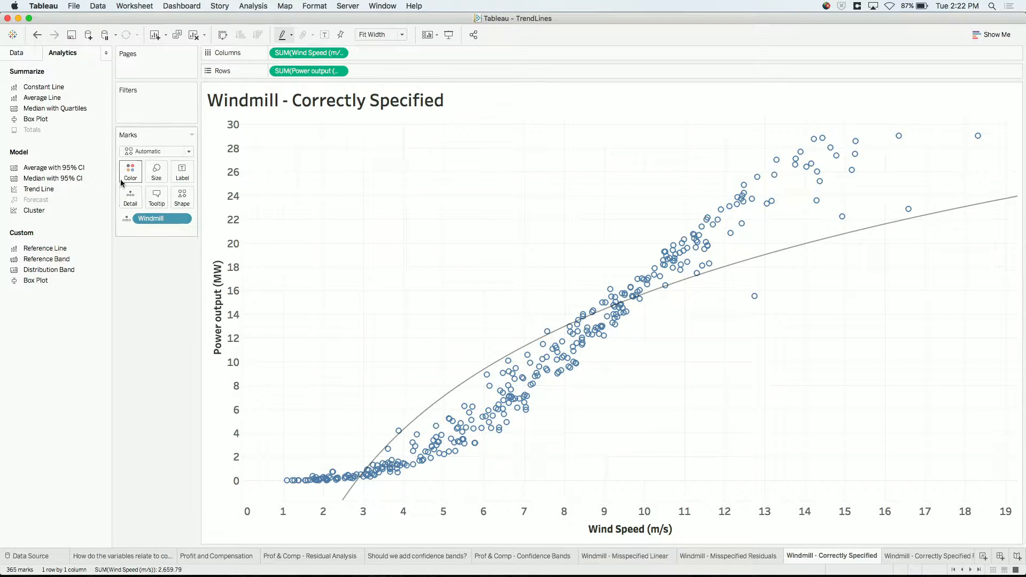
drag(45, 190, 393, 152)
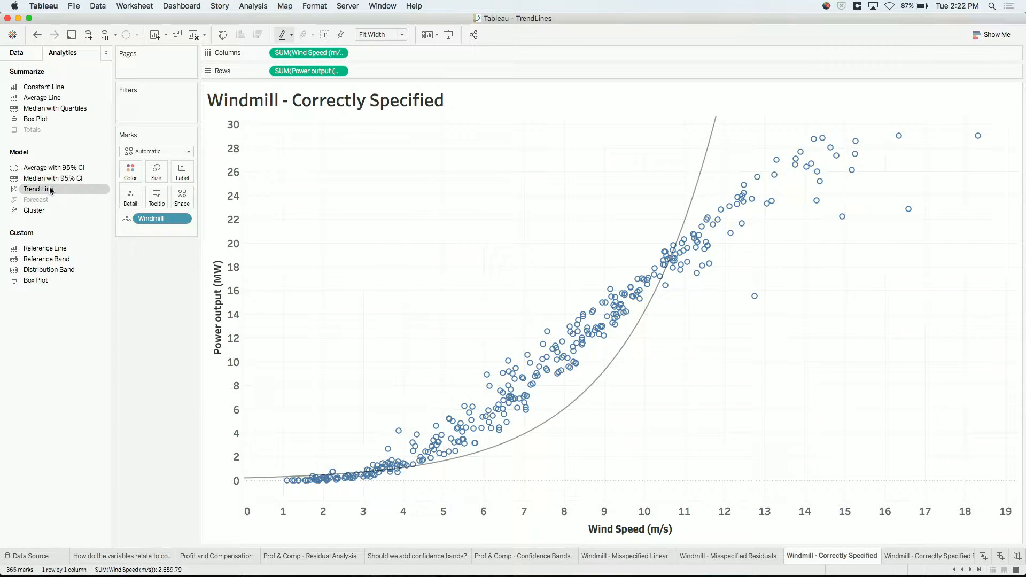
drag(43, 189, 450, 149)
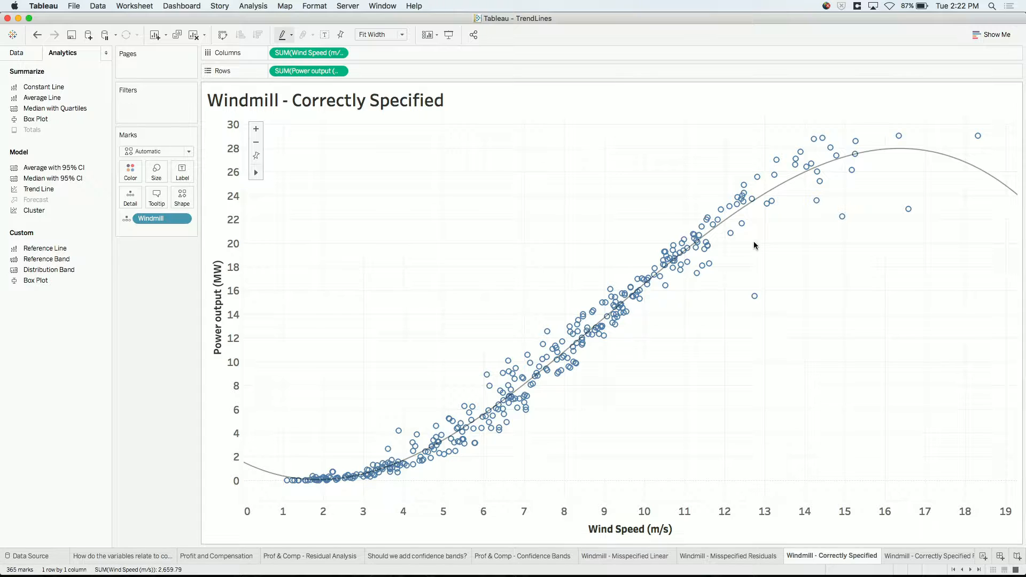
Step: Compare the polynomial trend line's equation, R-squared and P-value with those of the line on the Windmill - Misspecified Linear sheet
mouse_move(784, 187)
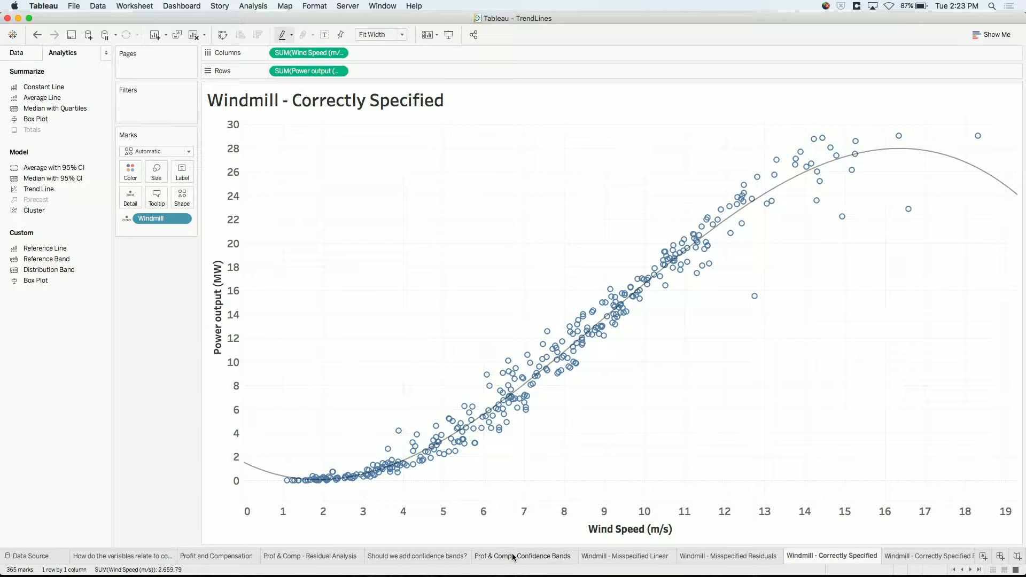
click(602, 557)
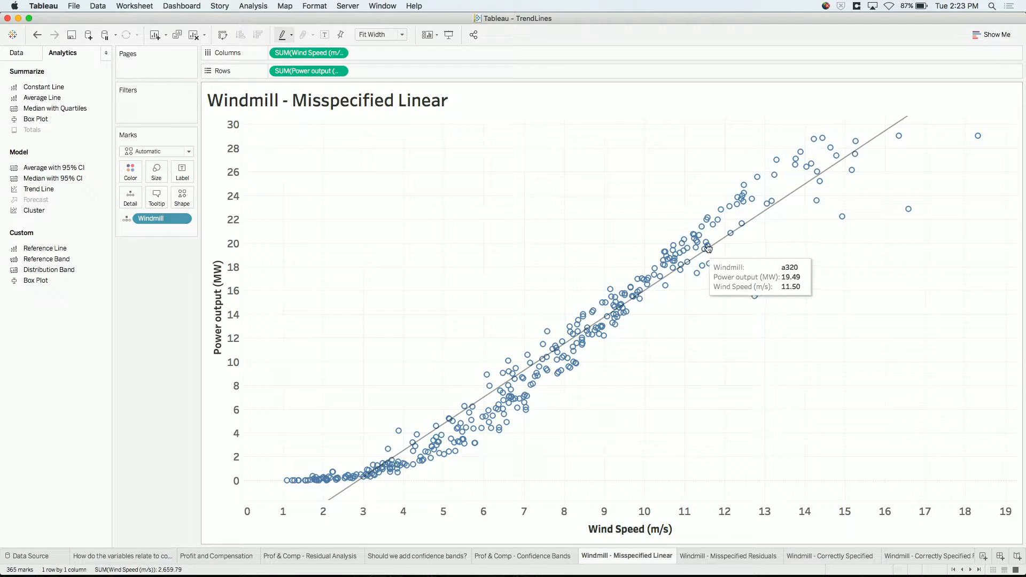
mouse_move(770, 207)
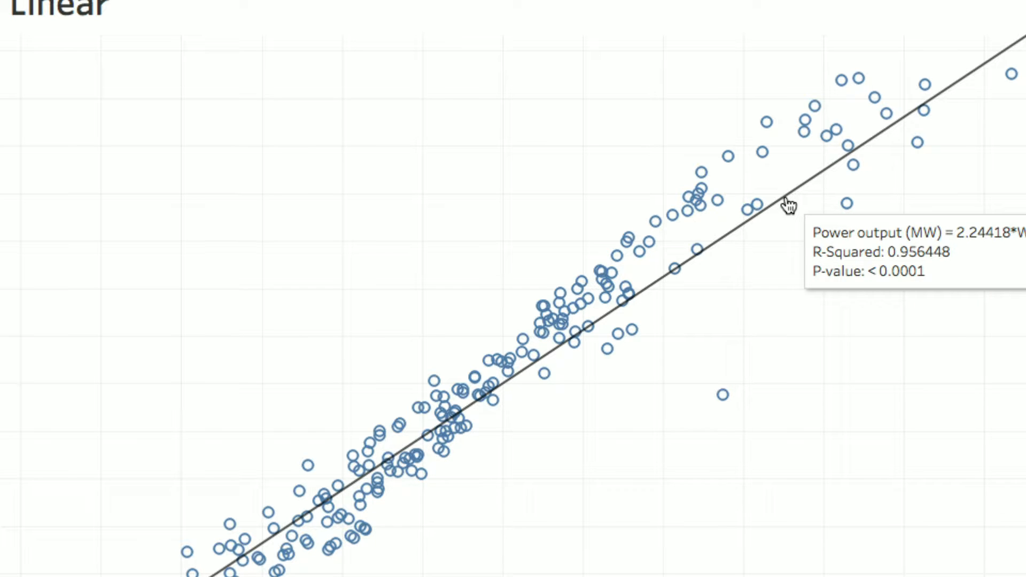
Step: Add an average line for Polynomial Residuals on the Windmill - Correctly Specified Residuals sheet and inspect the residual pattern
click(833, 560)
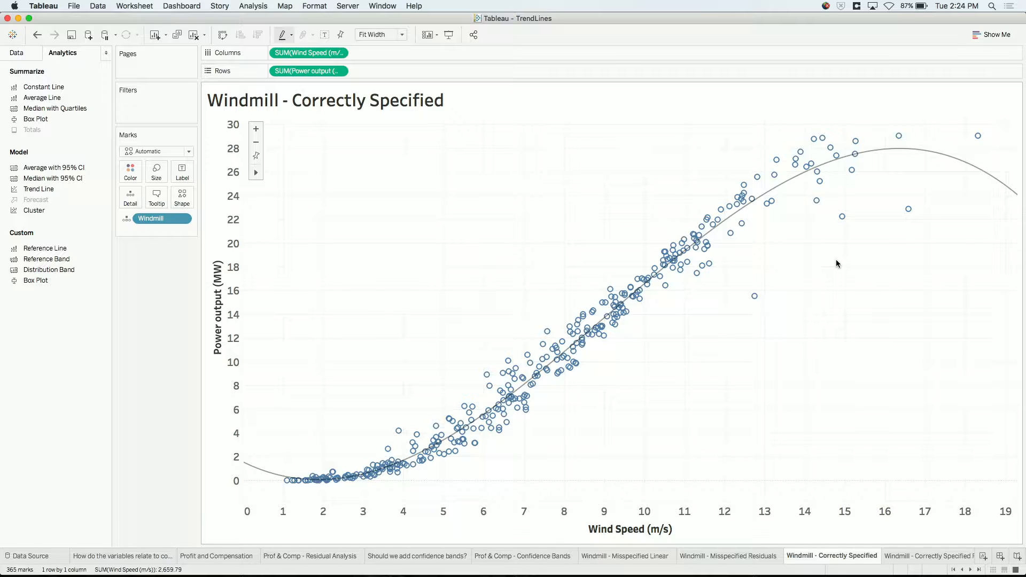
click(908, 556)
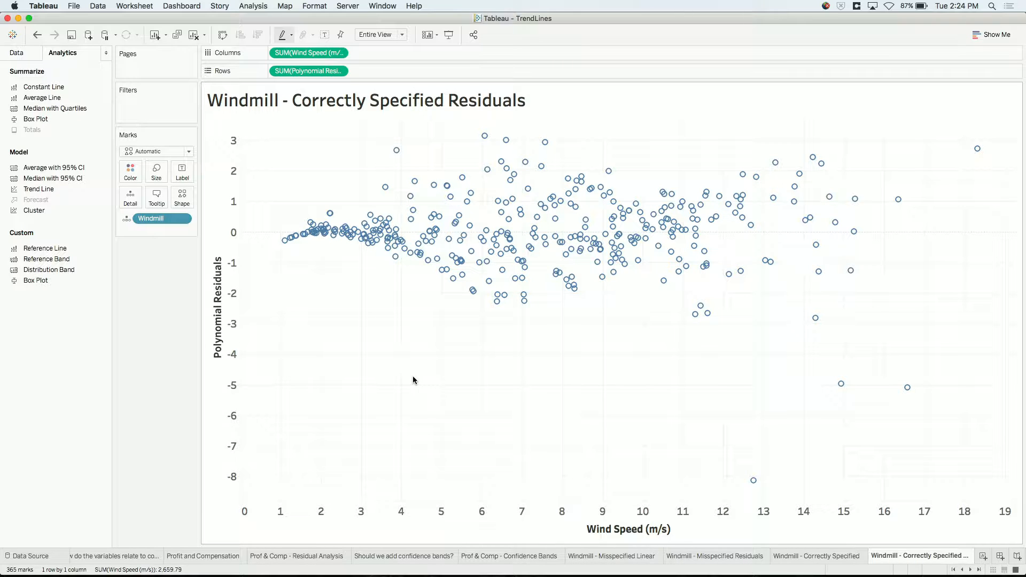
drag(43, 98, 301, 185)
mouse_move(256, 228)
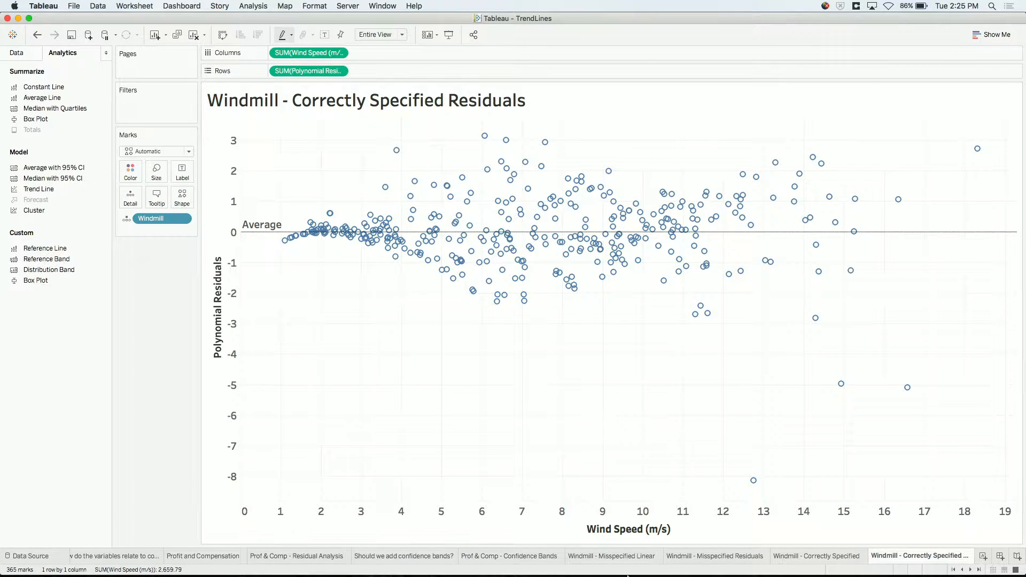
Step: Show confidence bands on the polynomial trend line of the Windmill - Correctly Specified sheet
click(850, 555)
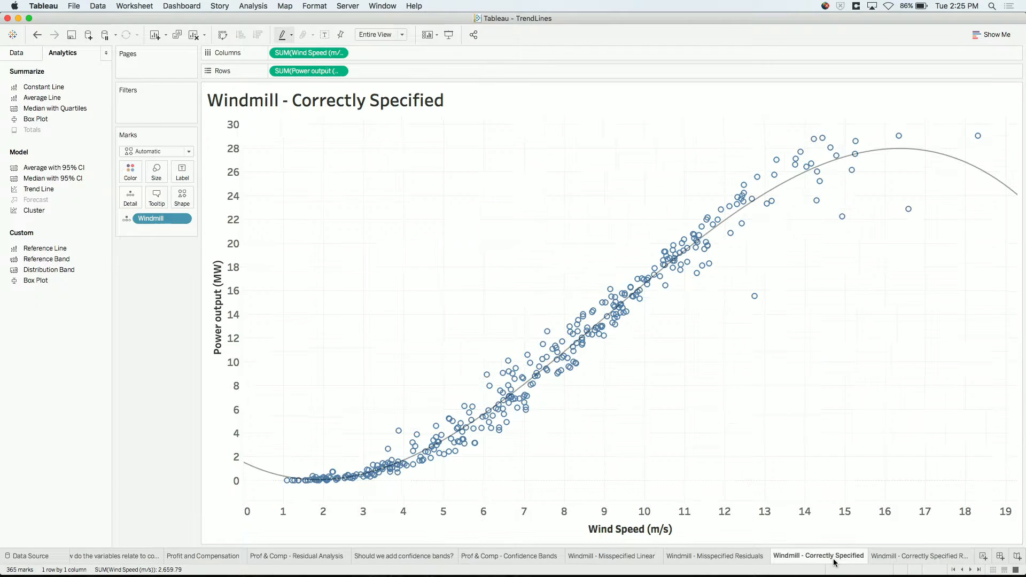
right_click(886, 154)
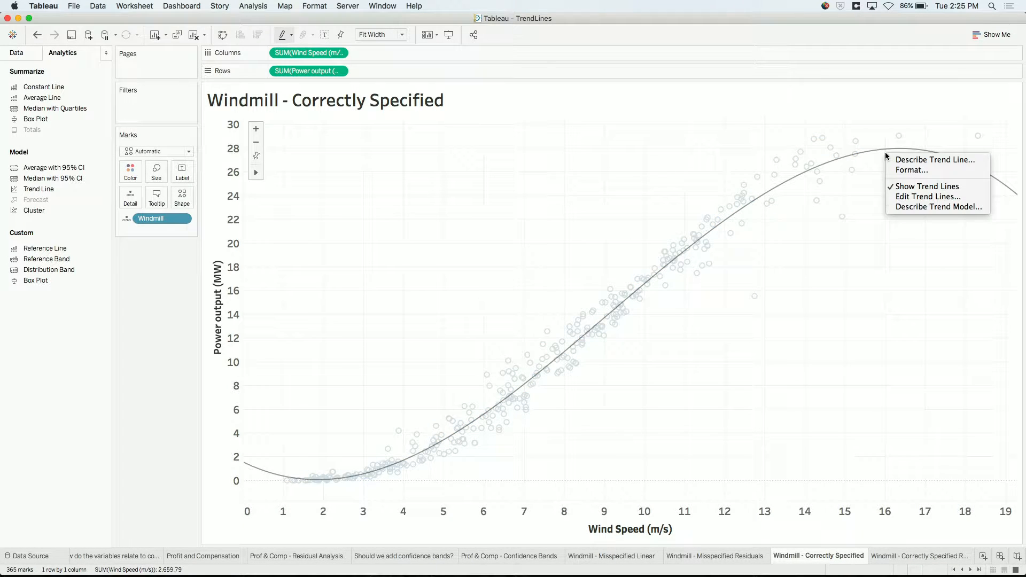
click(911, 198)
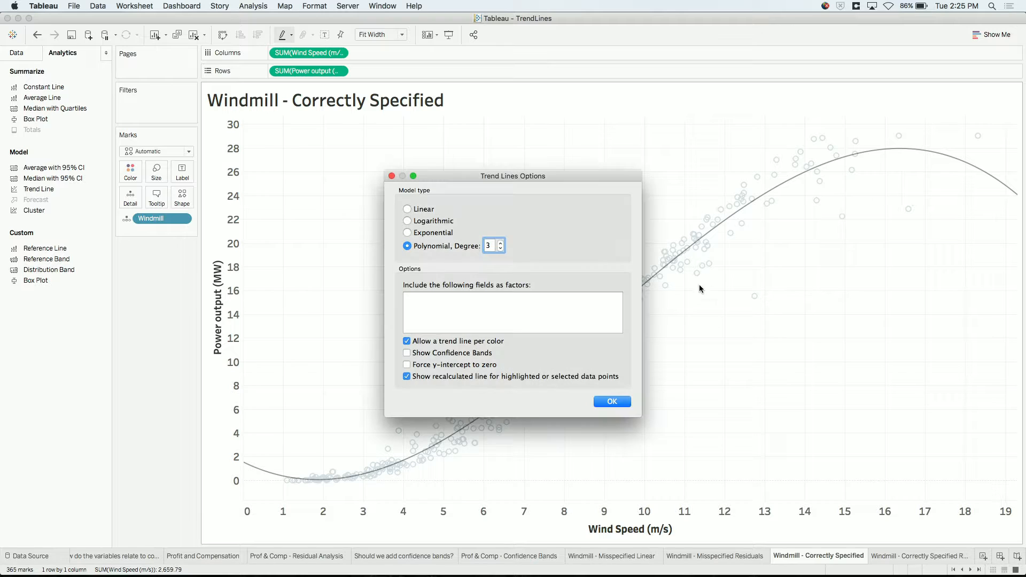
click(432, 354)
click(612, 401)
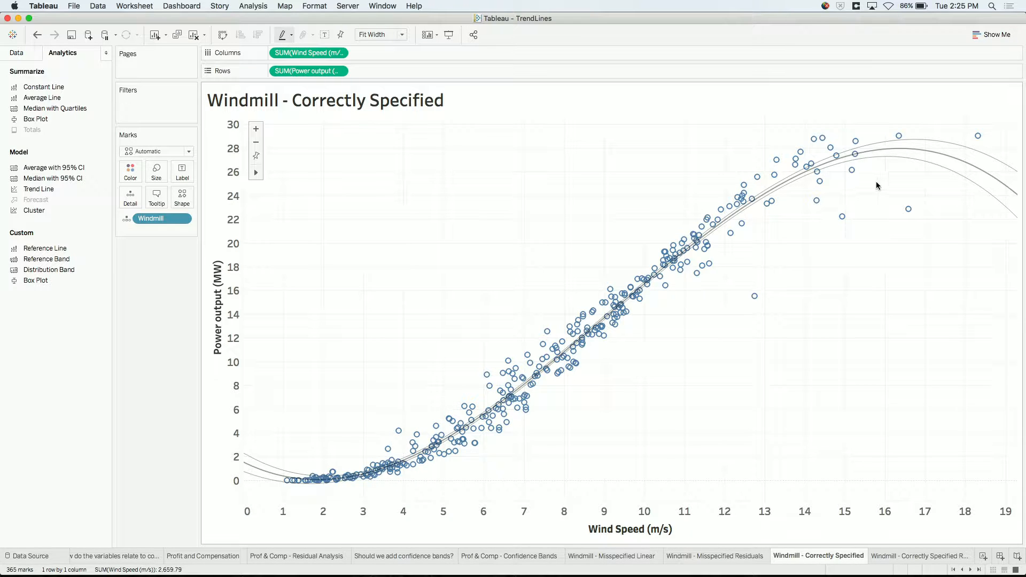
Step: Turn off the confidence bands, raise the polynomial trend line's degree above 5 and inspect the curve beyond the data range
right_click(883, 160)
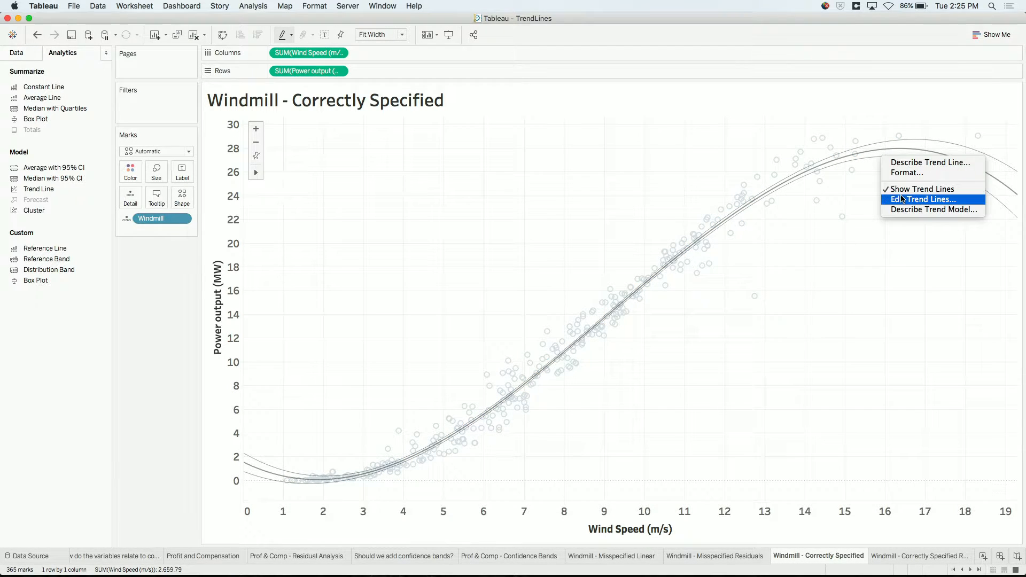
click(908, 199)
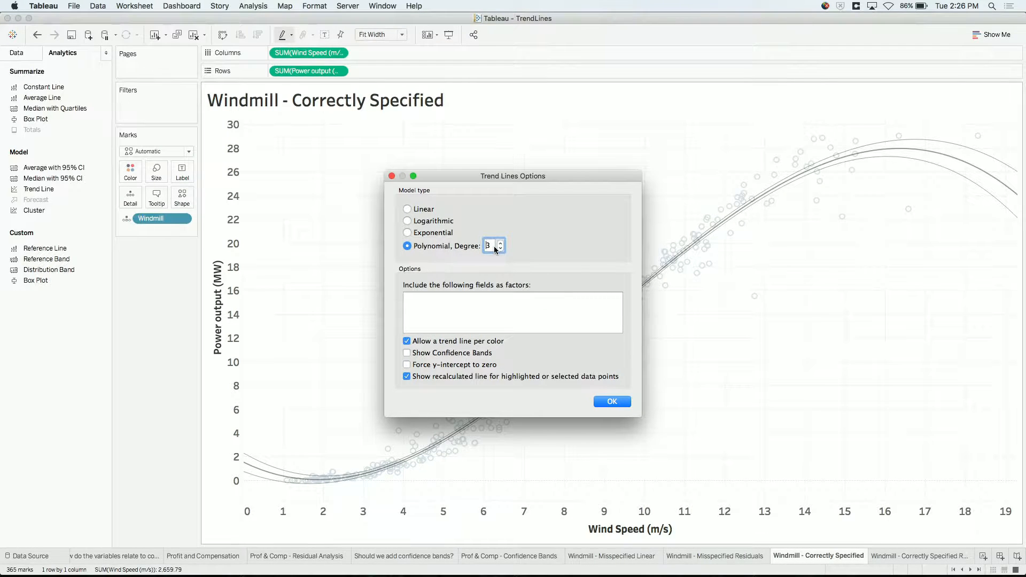
click(500, 243)
click(499, 243)
click(500, 243)
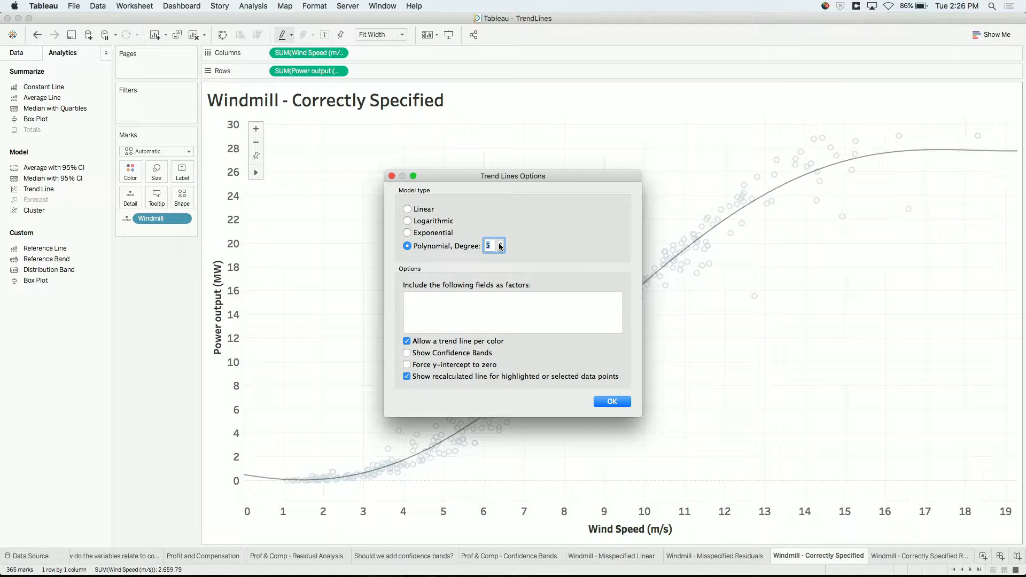
click(500, 243)
click(499, 244)
click(617, 401)
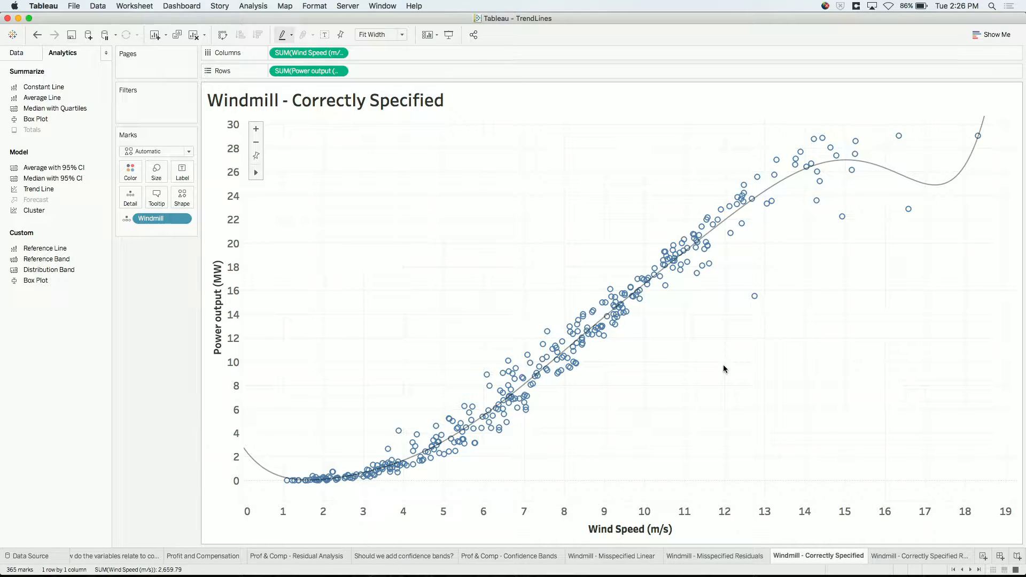
click(255, 143)
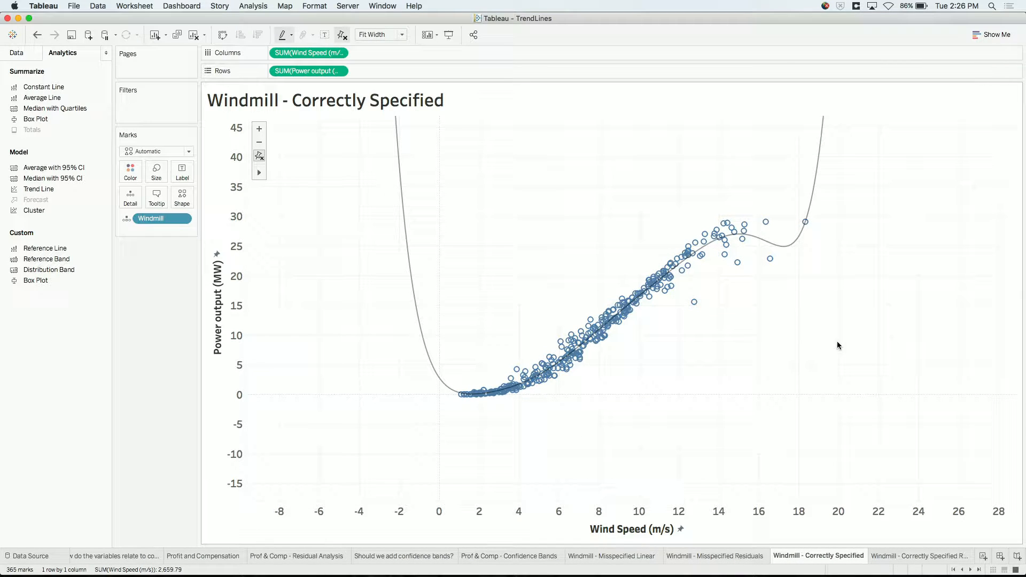
mouse_move(782, 254)
Step: Switch to the PowerPoint presentation and advance to the Trend Lines: OLS Questions slide
key(ctrl+Up)
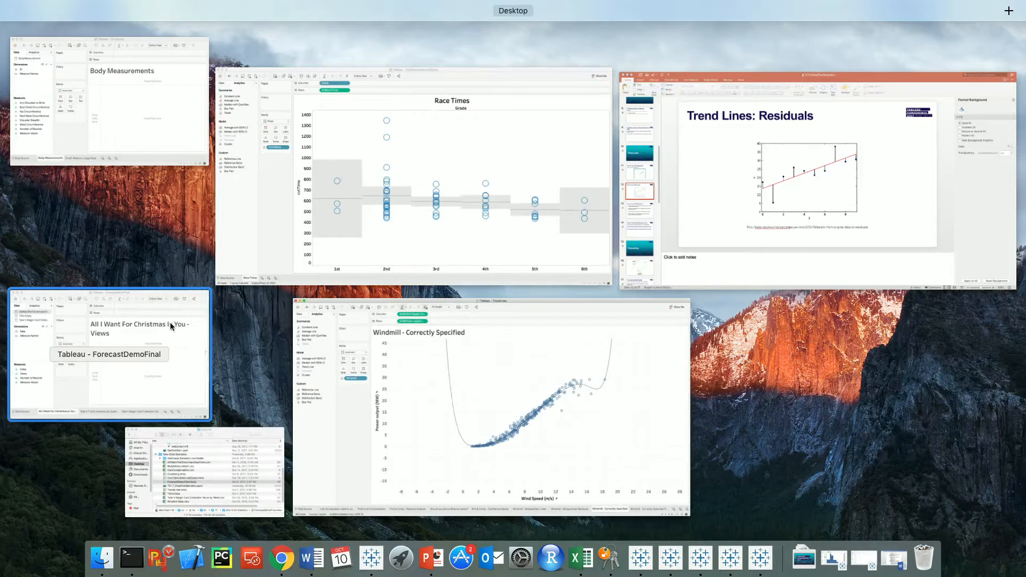
click(750, 131)
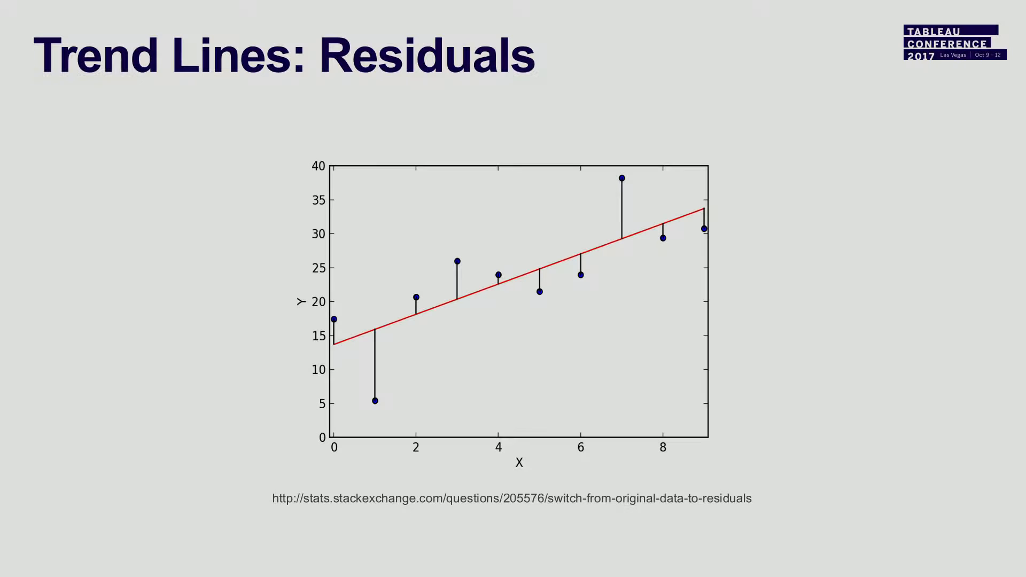
key(Right)
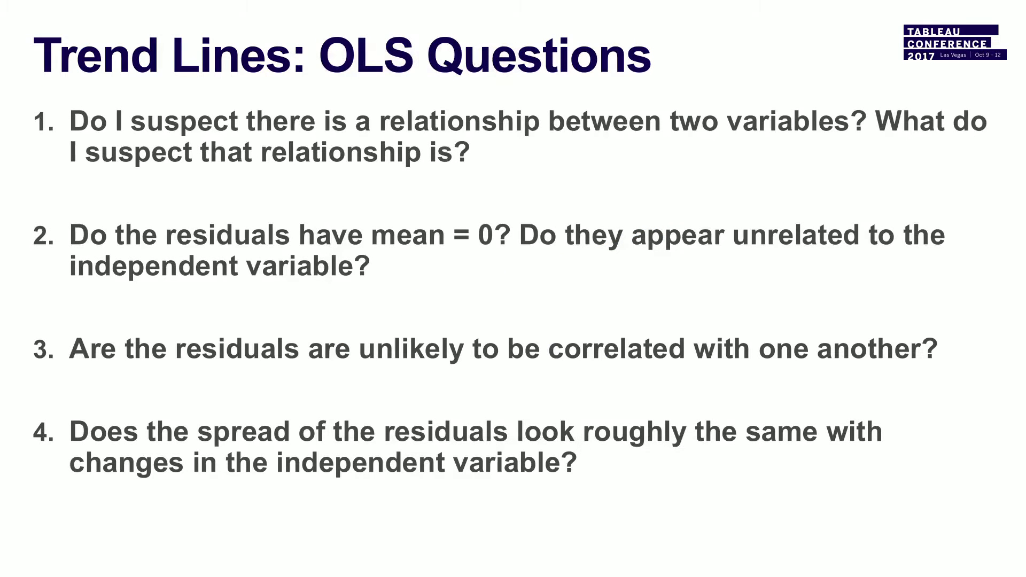
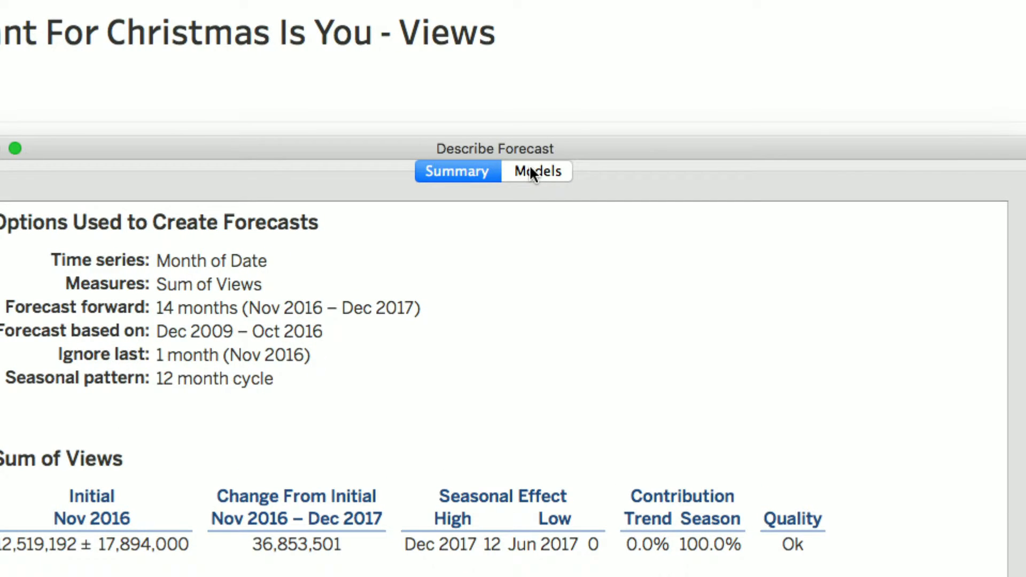
Step: Examine the quality metrics of the All I Want For Christmas Is You views forecast model, highlighting MASE, and close the description
click(532, 170)
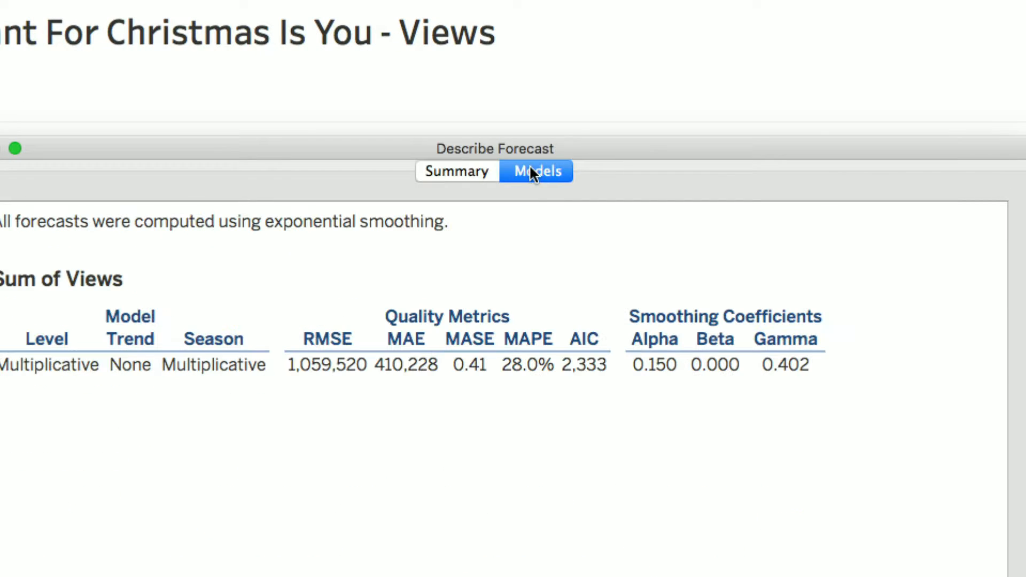
drag(454, 366, 484, 368)
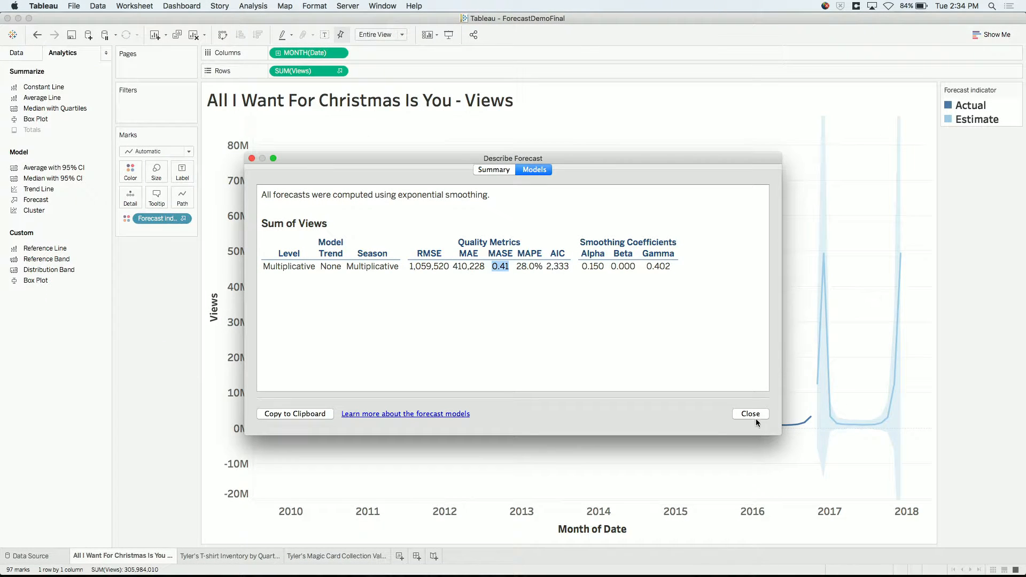
click(751, 414)
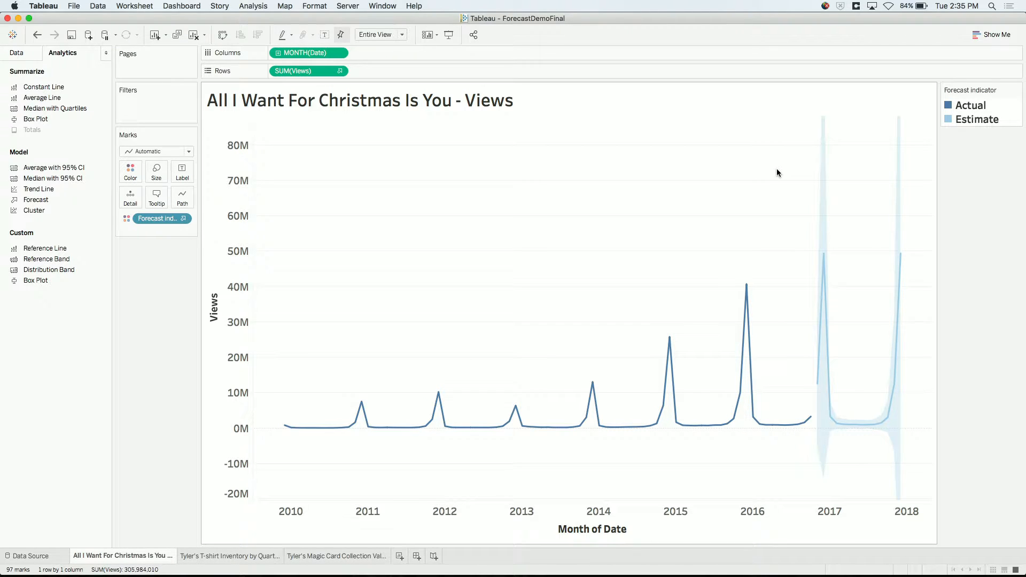
Step: On the T-shirt Inventory by Quarter sheet, plot Number of T-shirts from TShirtData against Date as continuous quarters
click(205, 557)
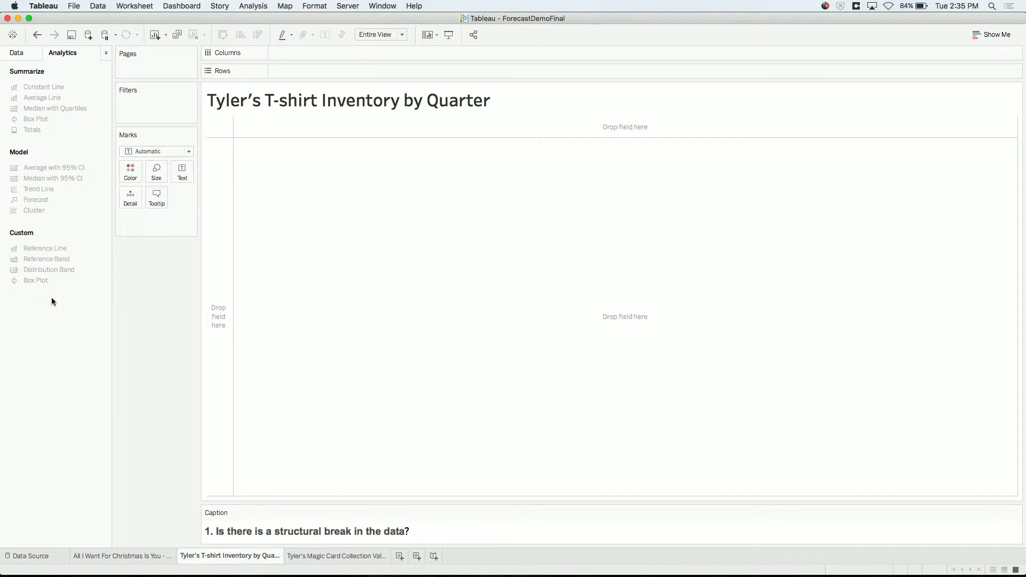
click(13, 55)
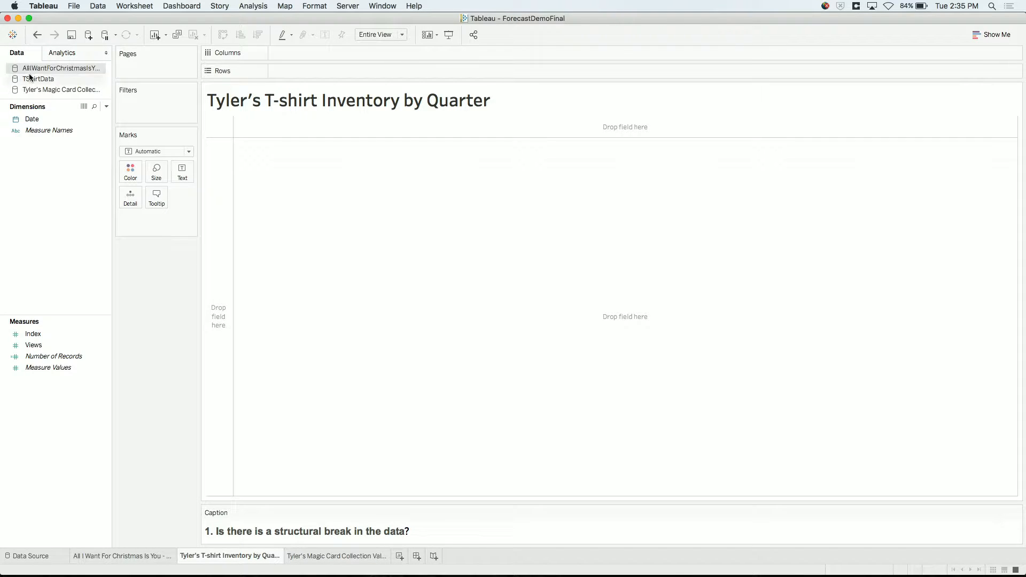
click(33, 79)
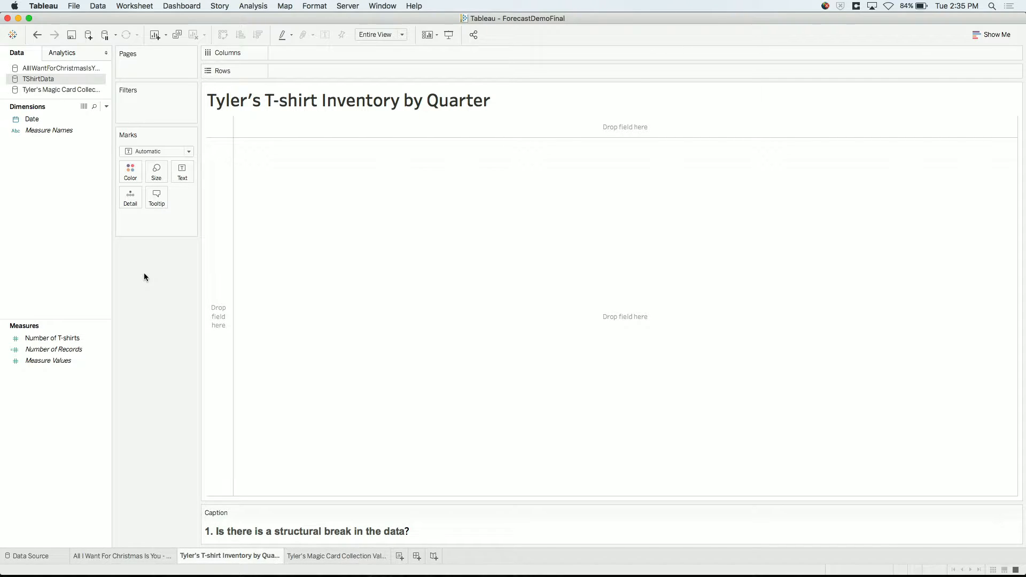
click(31, 340)
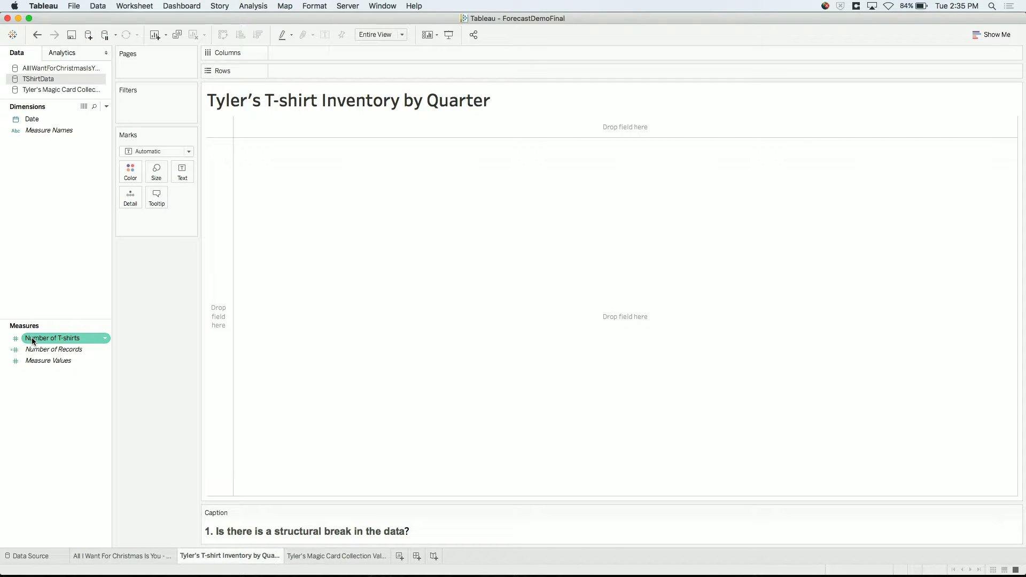
drag(32, 341, 294, 72)
drag(33, 119, 273, 52)
click(339, 53)
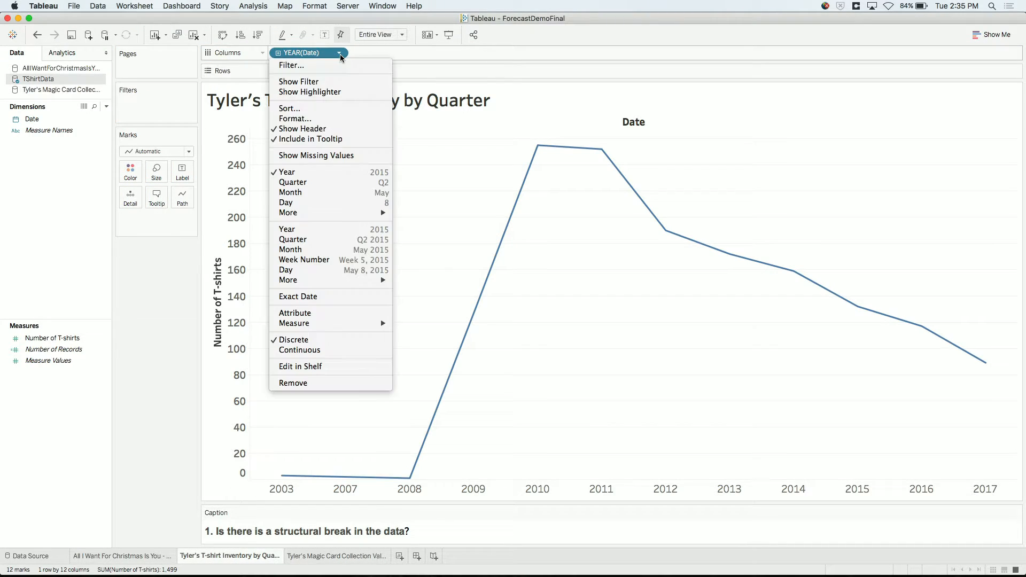
click(312, 239)
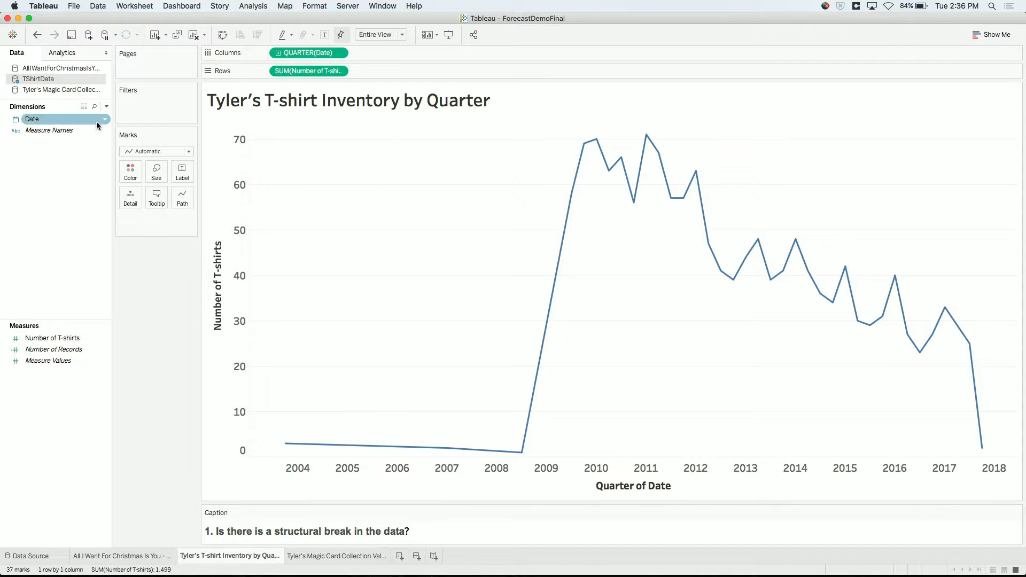
Step: Add a forecast to the T-shirt inventory chart and examine its summary and model quality metrics, highlighting MASE
click(81, 52)
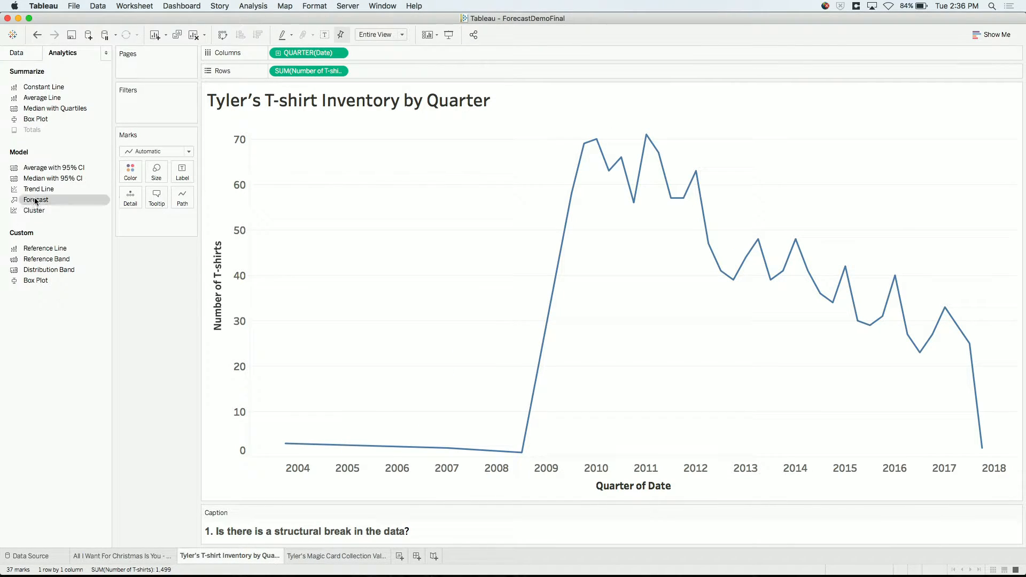
drag(34, 200, 293, 149)
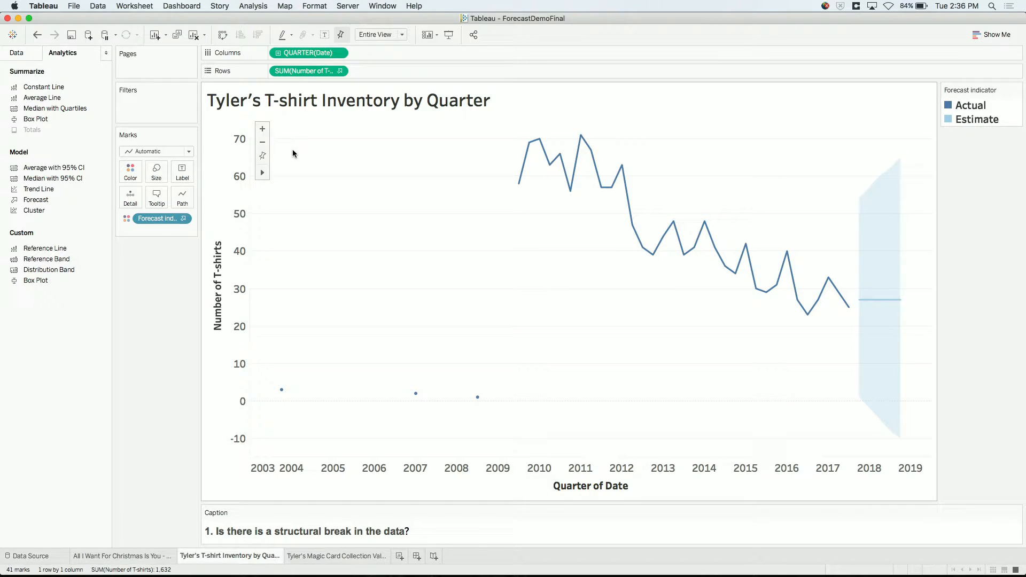
right_click(392, 245)
mouse_move(458, 330)
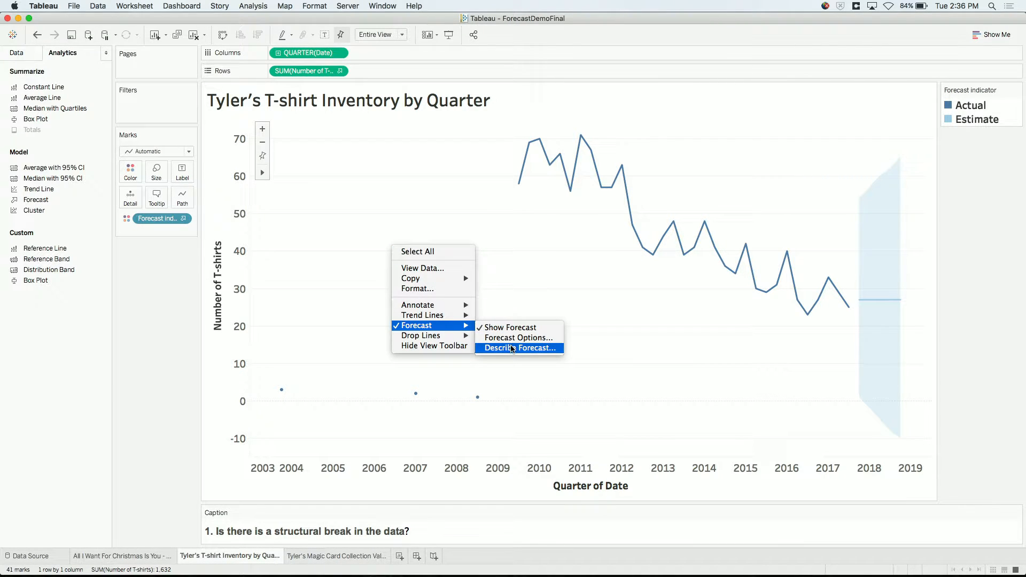
click(512, 349)
click(545, 171)
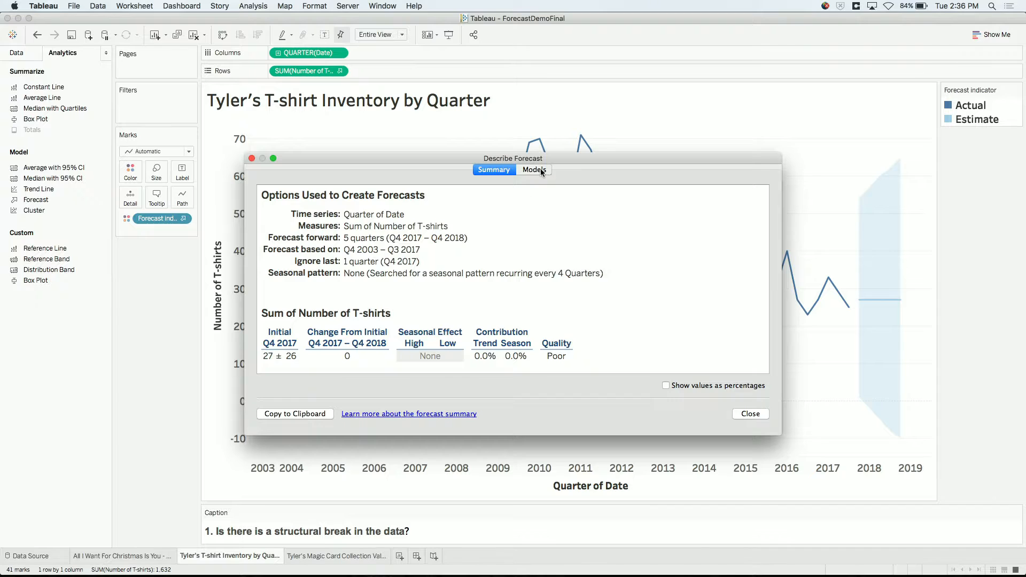
drag(423, 266, 448, 266)
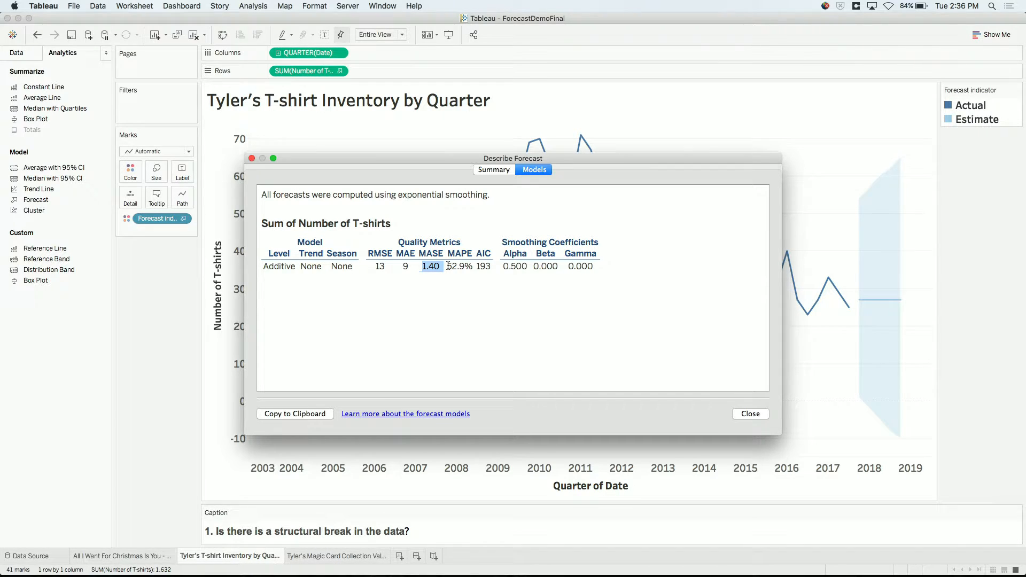
click(754, 411)
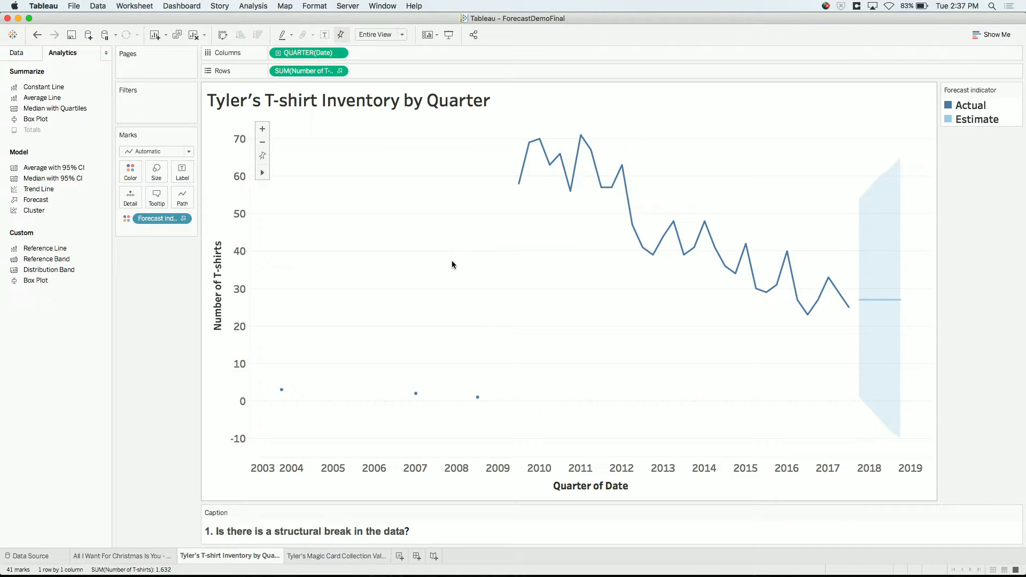
Step: Show a filter for the quarter of Date and set its start to 2009 Q3
right_click(311, 56)
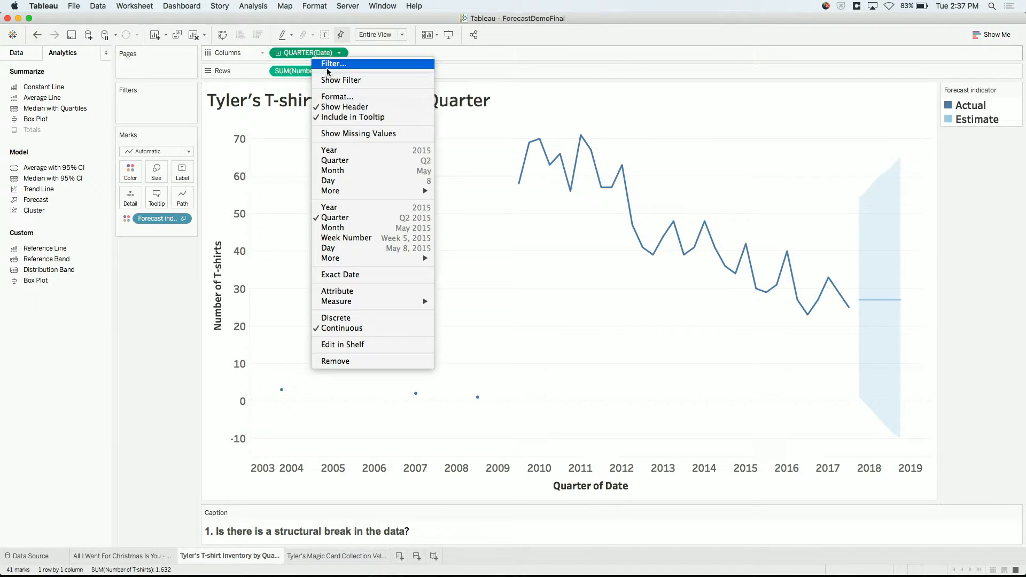
click(335, 76)
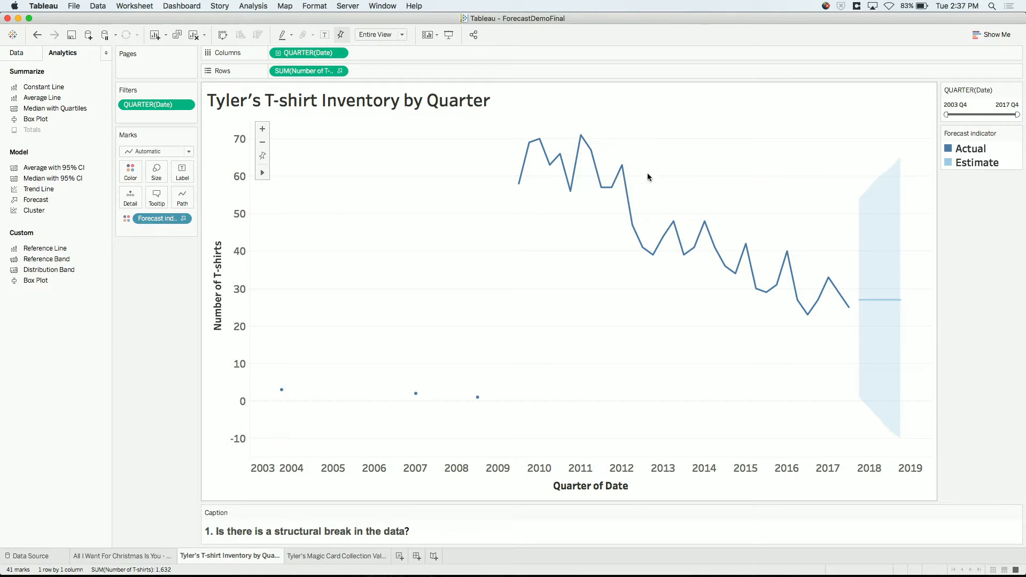
drag(947, 116, 975, 112)
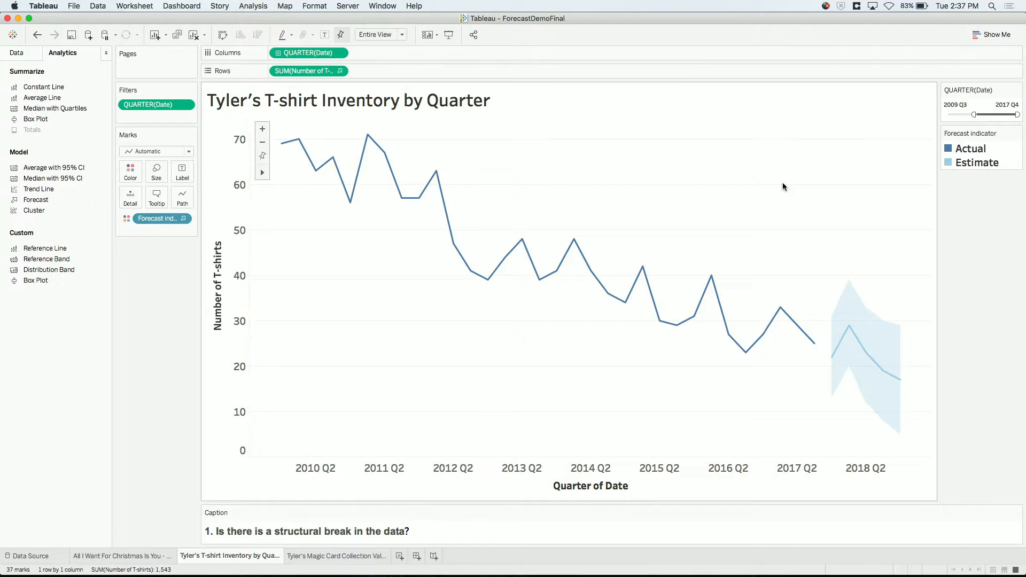
Step: Examine the quality metrics of the T-shirt forecast model for the filtered quarters, highlighting MASE, and close the description
right_click(681, 181)
mouse_move(715, 261)
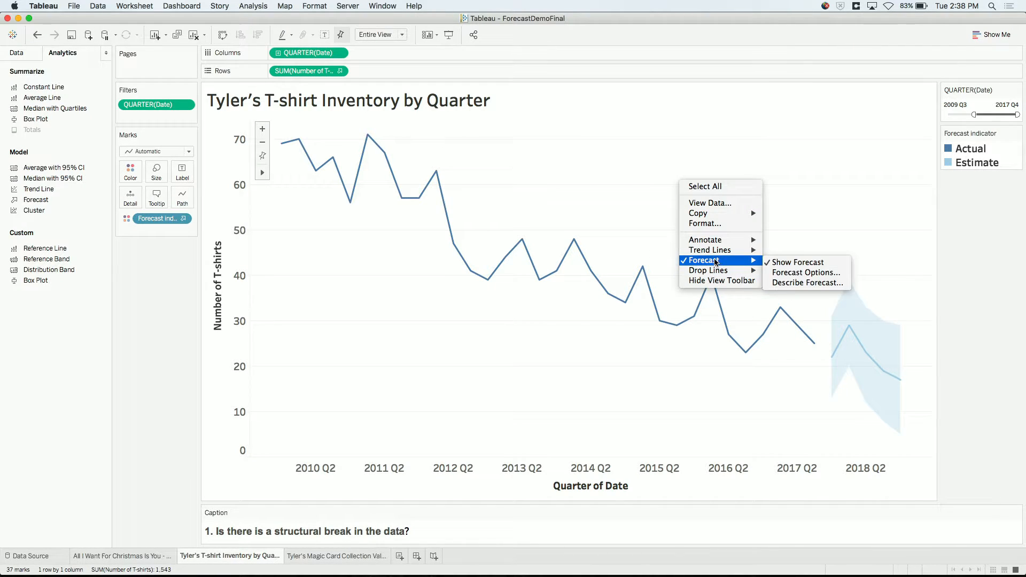
click(778, 283)
click(525, 169)
drag(434, 268, 452, 268)
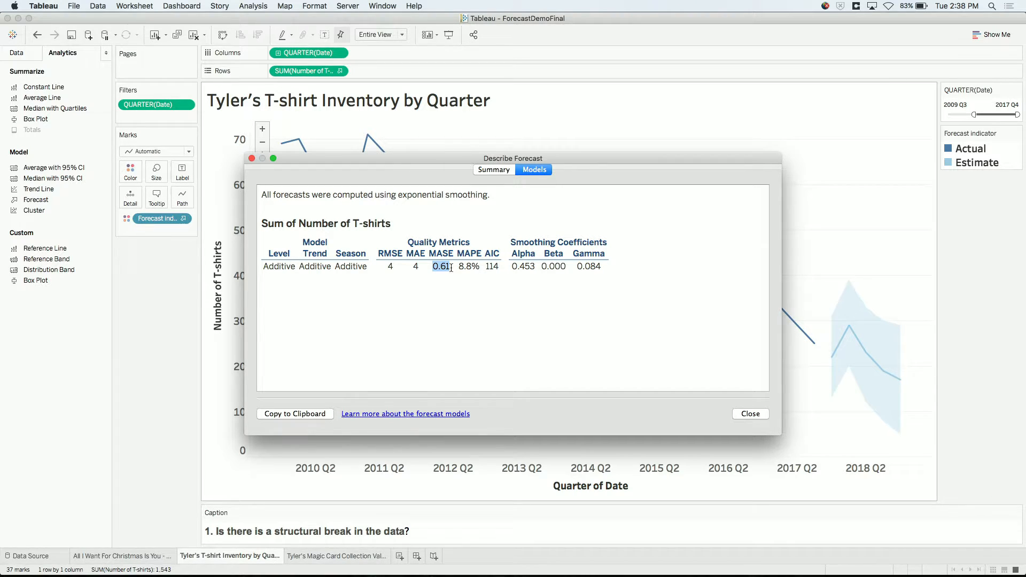
click(750, 413)
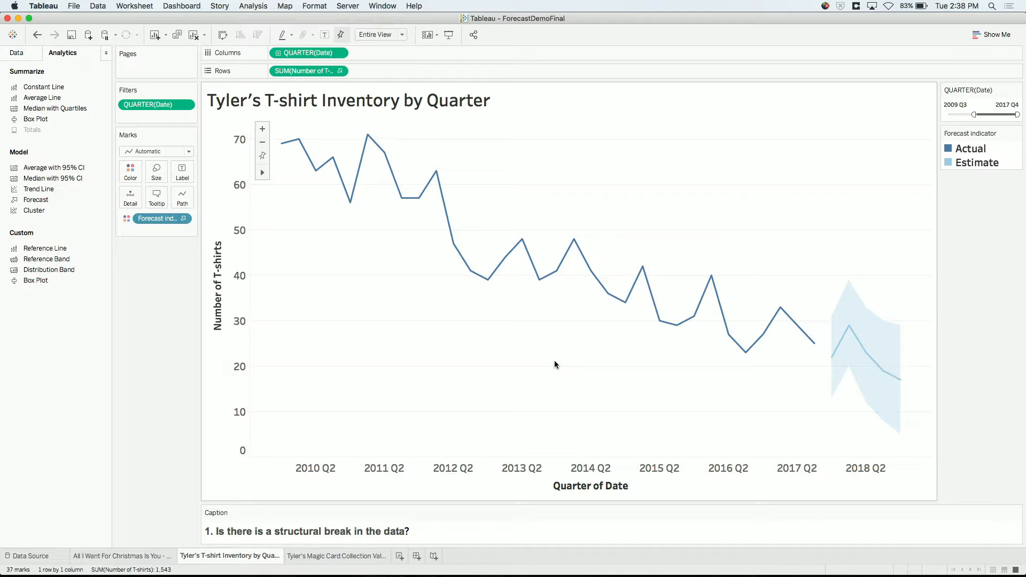
Step: Set the start of the quarter filter to 2012 Q3 and examine the T-shirt forecast model's quality metrics, highlighting MASE
mouse_move(470, 273)
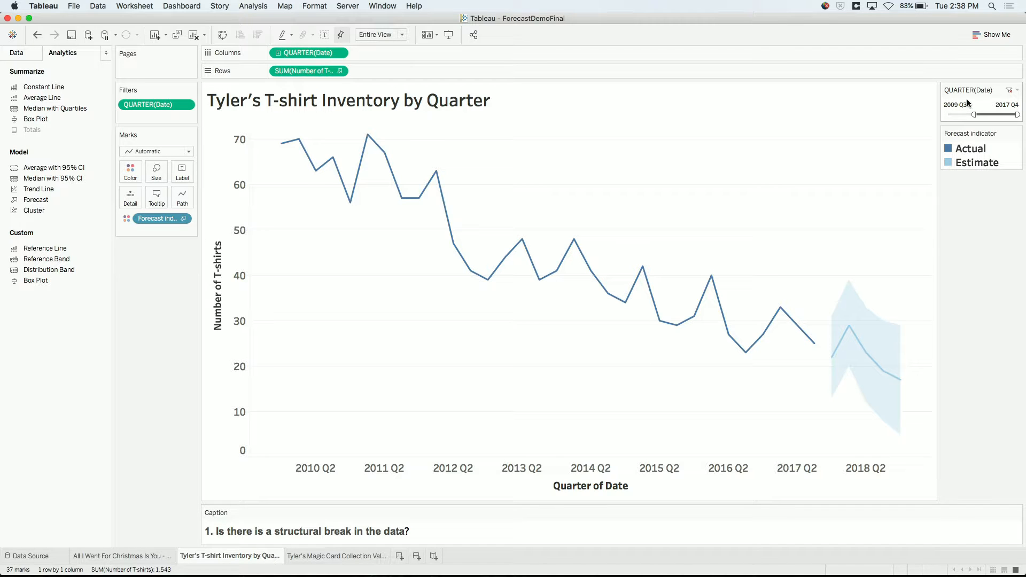
drag(972, 114, 988, 115)
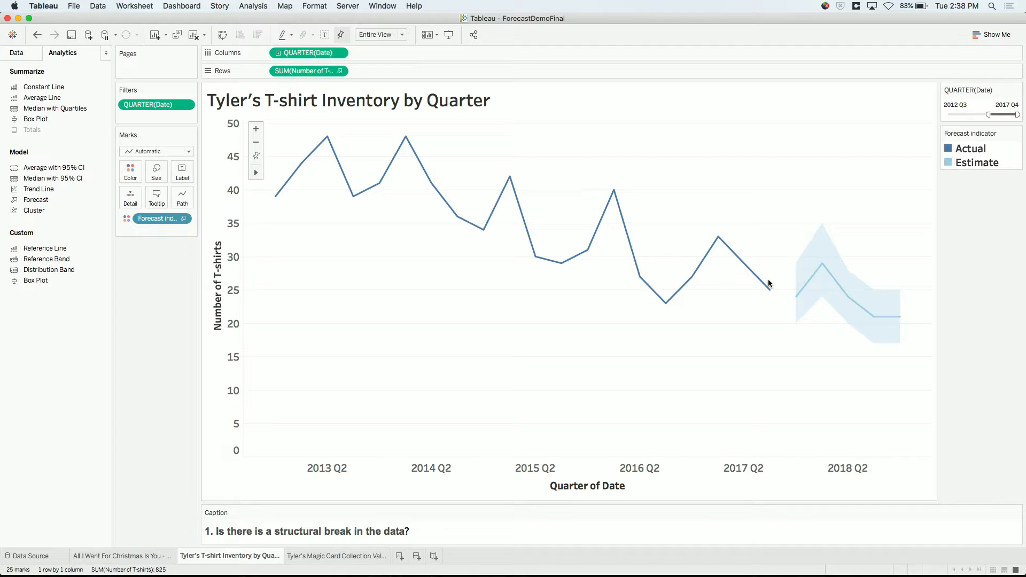
right_click(526, 316)
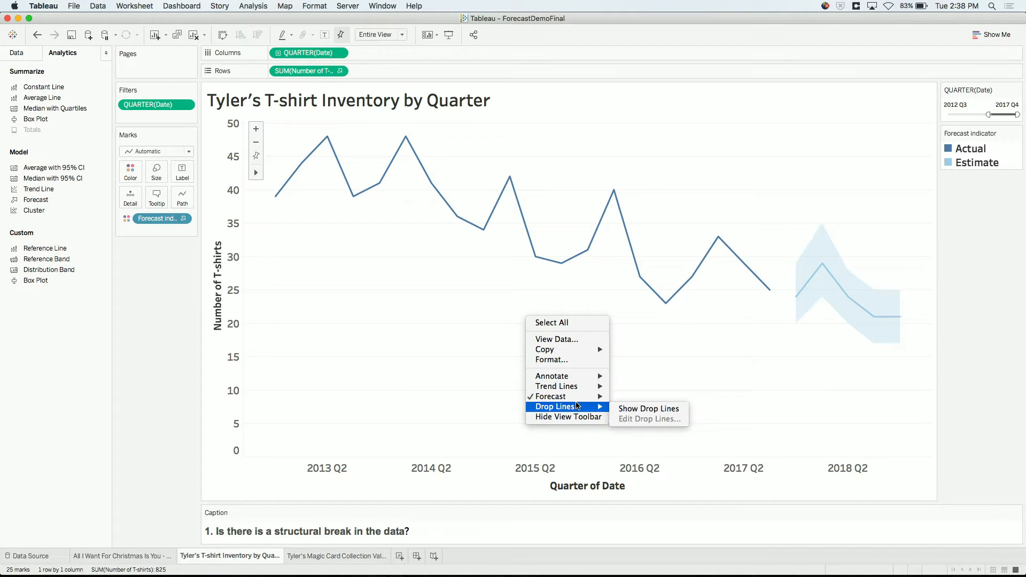
mouse_move(588, 396)
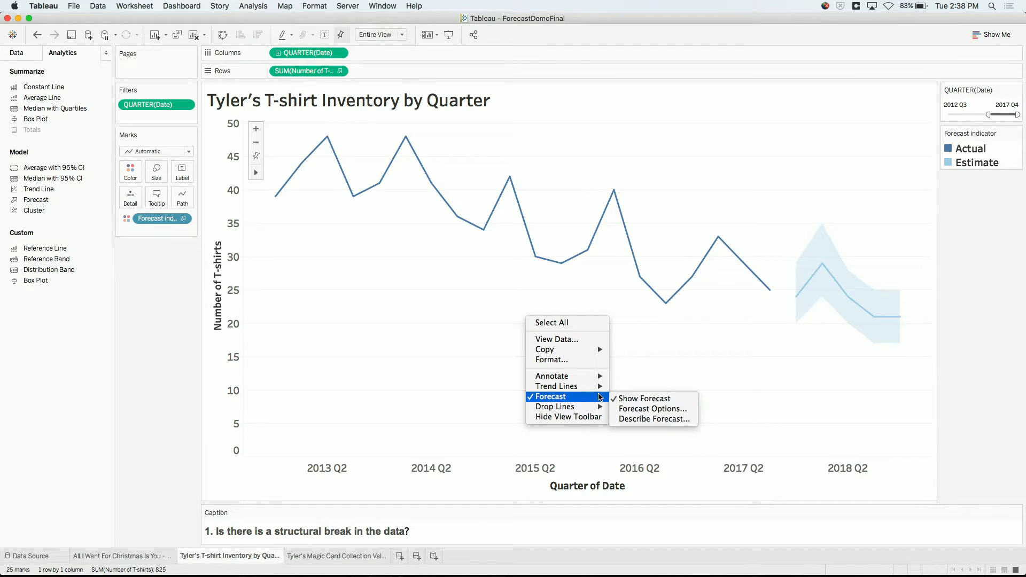
click(633, 420)
click(533, 170)
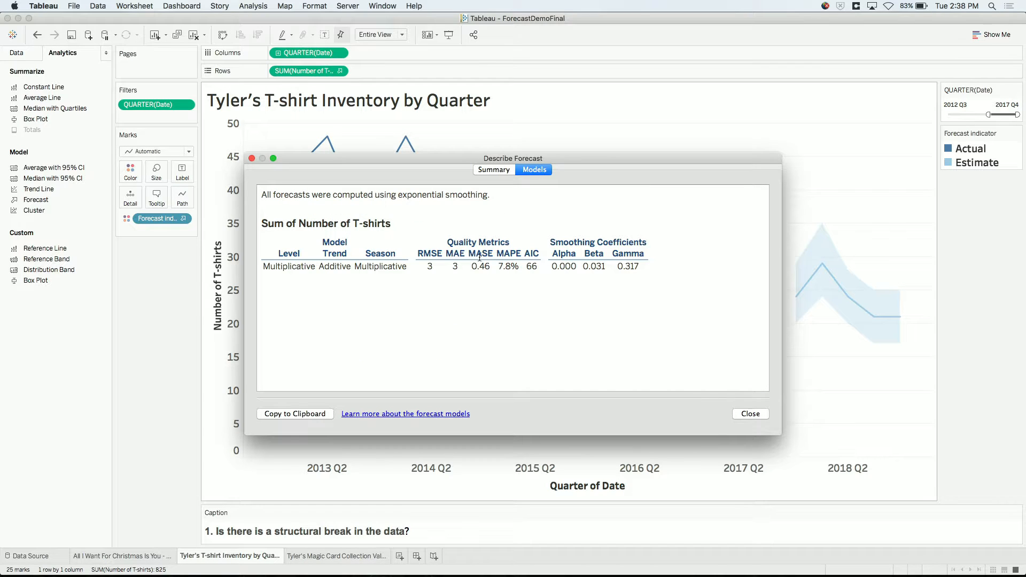
drag(471, 267, 491, 265)
click(750, 414)
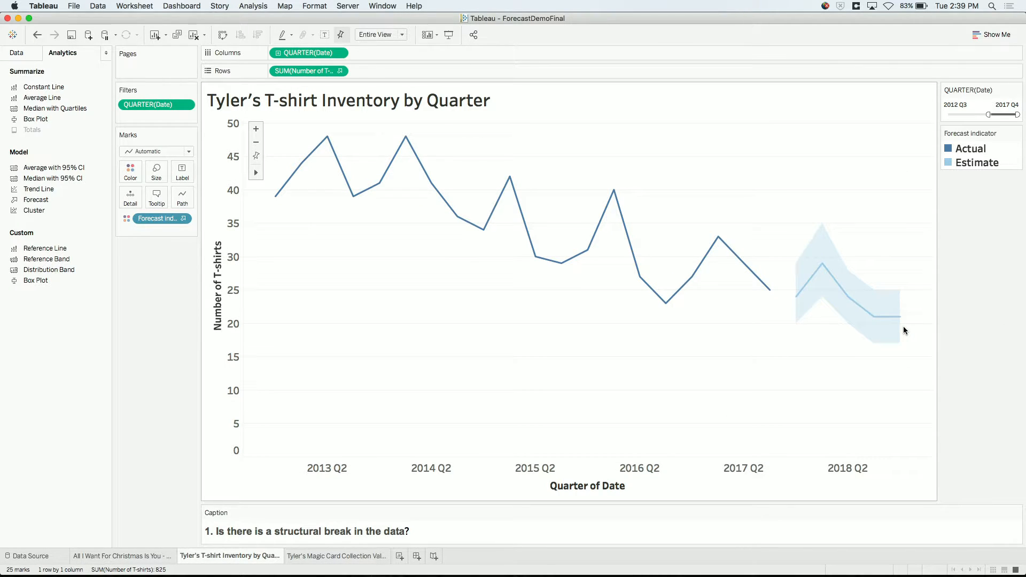
Step: On the Magic Card Collection Value sheet, add a forecast to the weekly average collection value chart
click(369, 555)
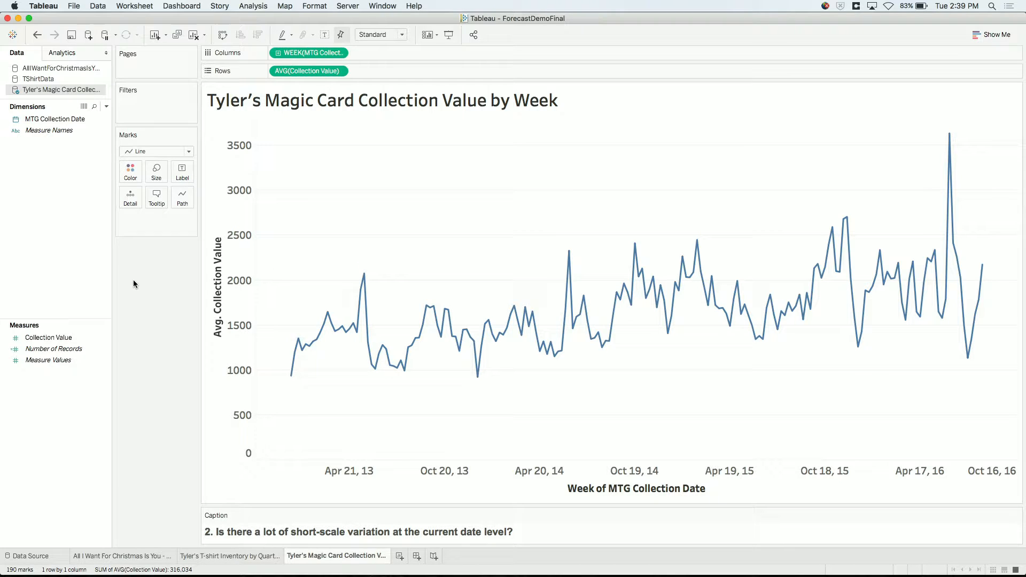
click(67, 54)
drag(36, 201, 315, 150)
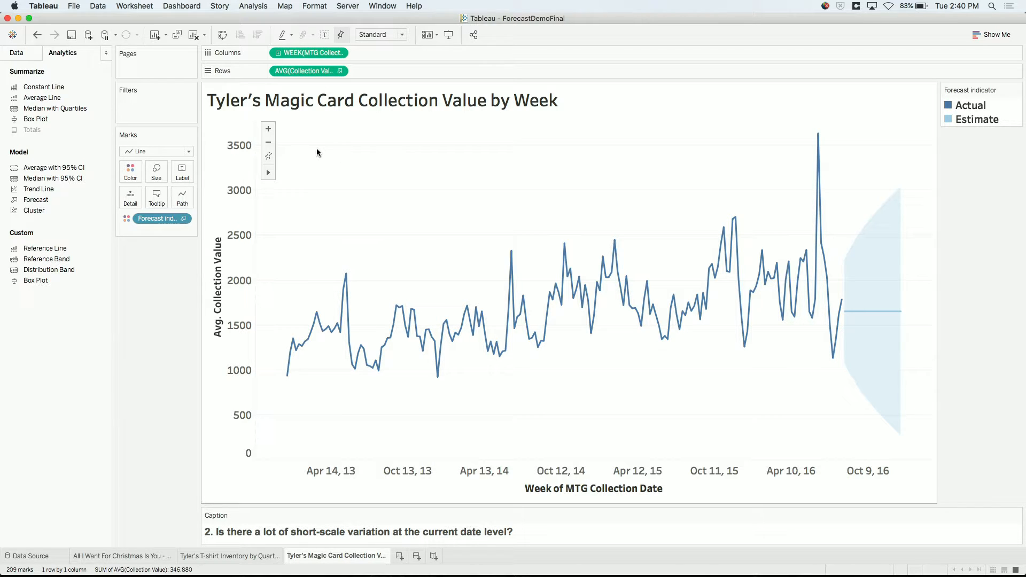
Step: Examine the quality metrics of the weekly collection value forecast model, highlighting MASE, and close the description
right_click(417, 212)
mouse_move(479, 294)
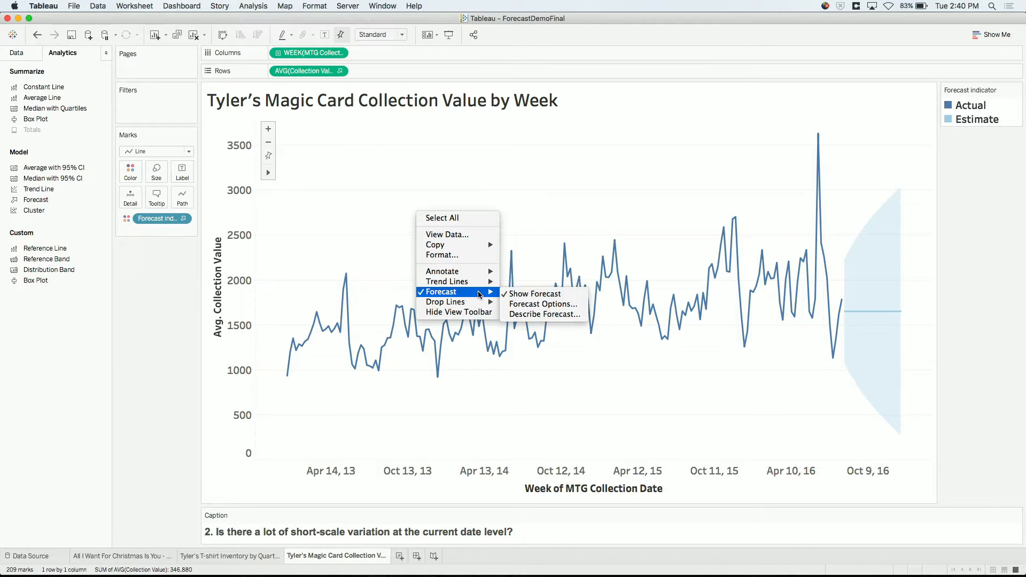
click(524, 316)
click(535, 170)
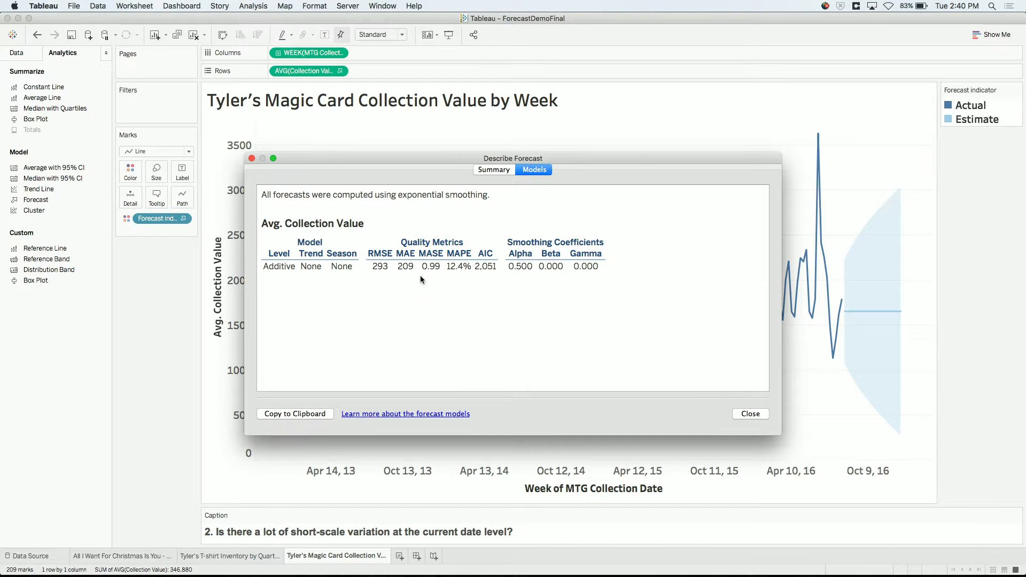
drag(425, 267, 440, 268)
click(754, 414)
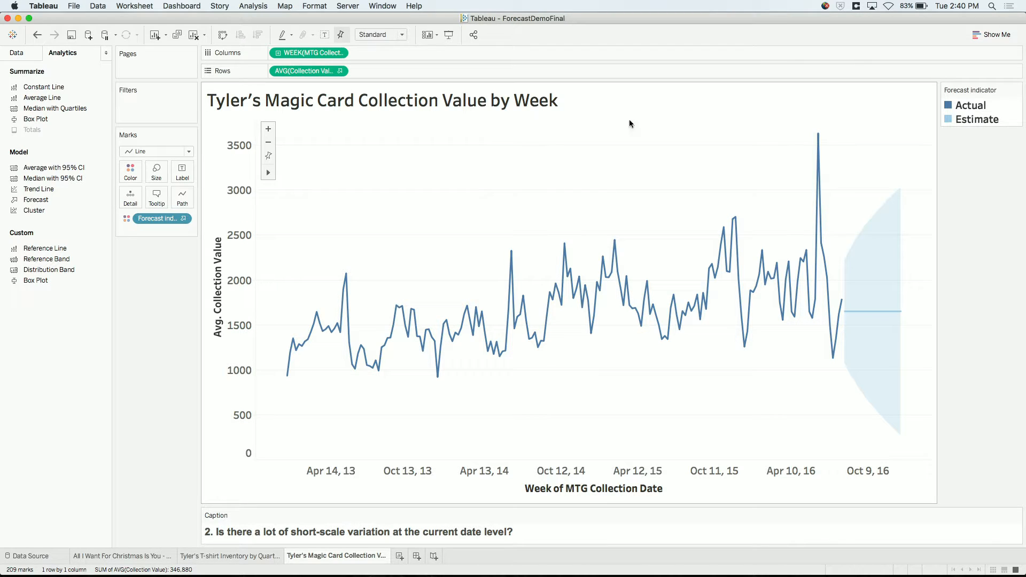
Step: Change the MTG Collection Date level to continuous months and examine the forecast model's quality metrics, highlighting MASE
click(339, 53)
click(332, 230)
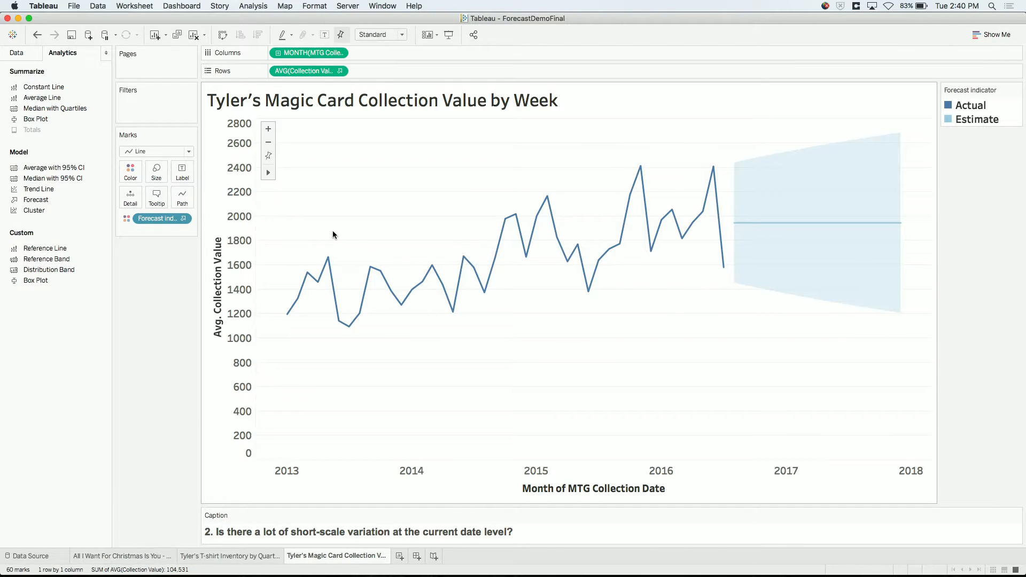
right_click(393, 202)
mouse_move(442, 282)
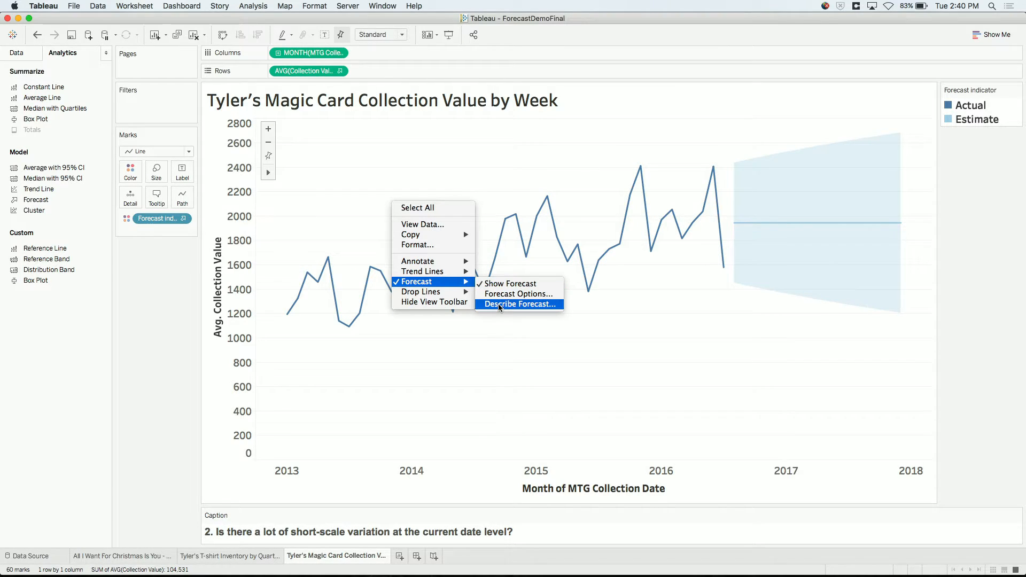
click(500, 305)
click(532, 170)
drag(423, 264, 441, 265)
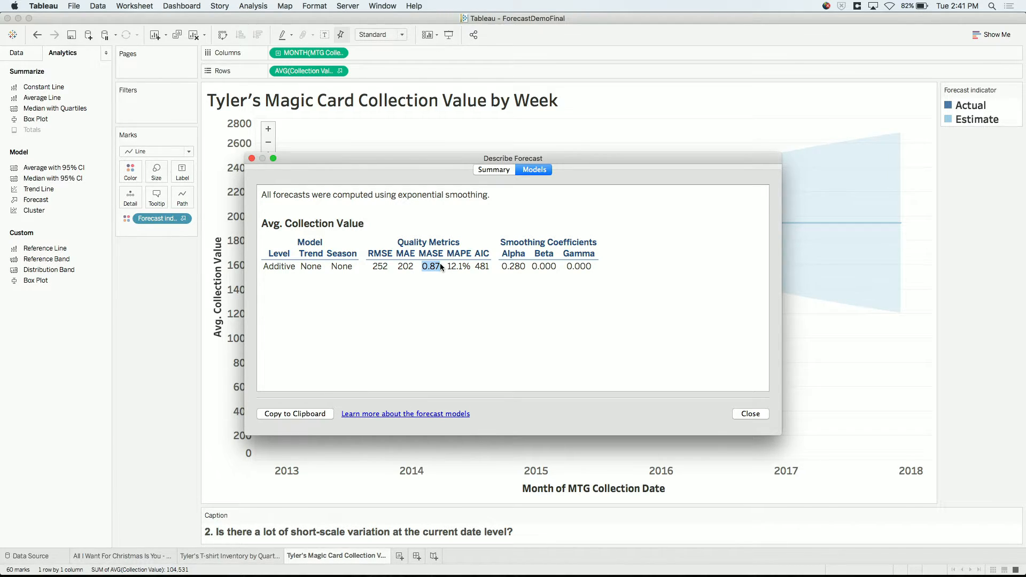
click(751, 413)
Step: Change the MTG Collection Date level to continuous quarters and examine the forecast model's quality metrics, highlighting MASE
click(340, 53)
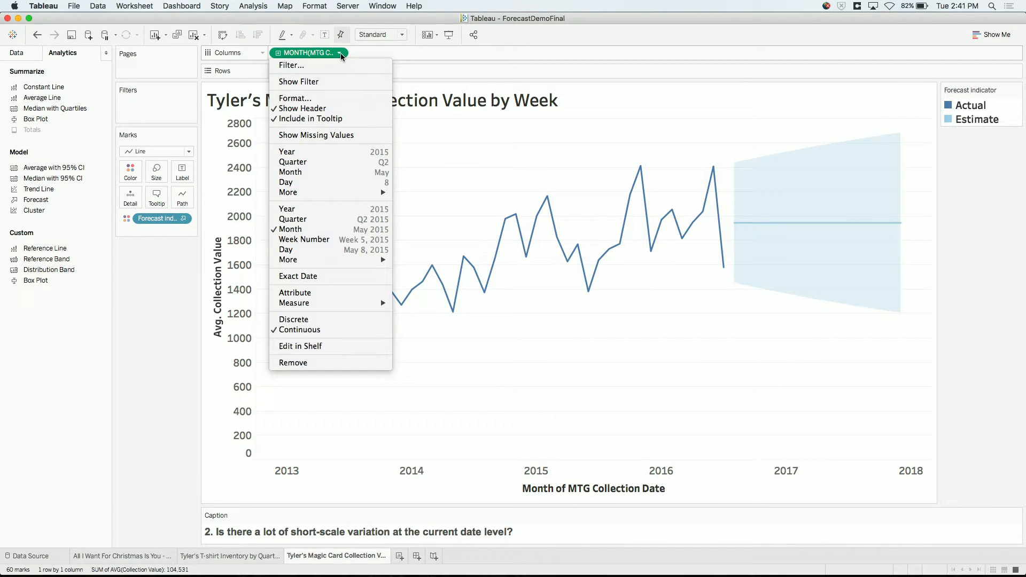
click(325, 219)
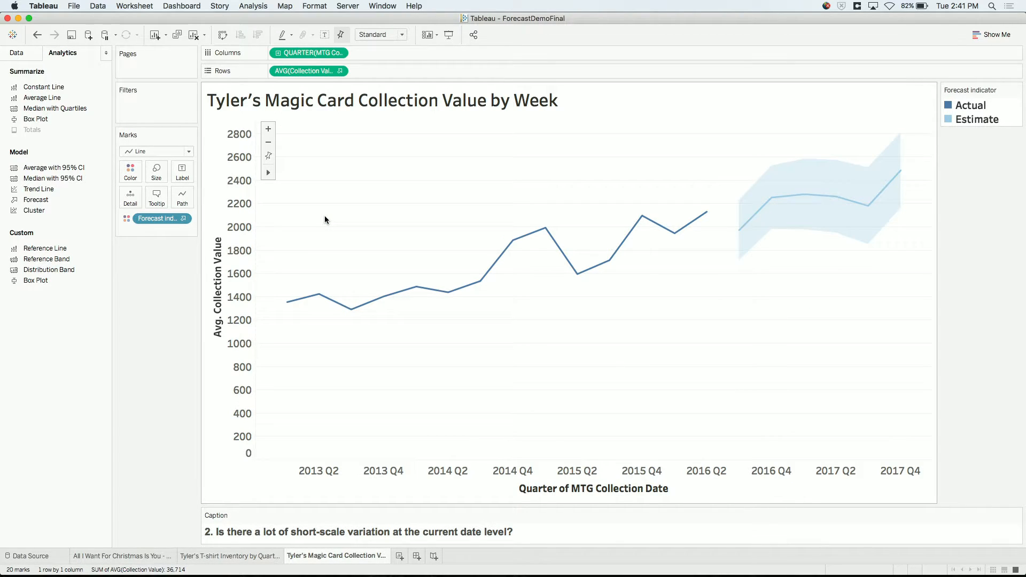
right_click(377, 212)
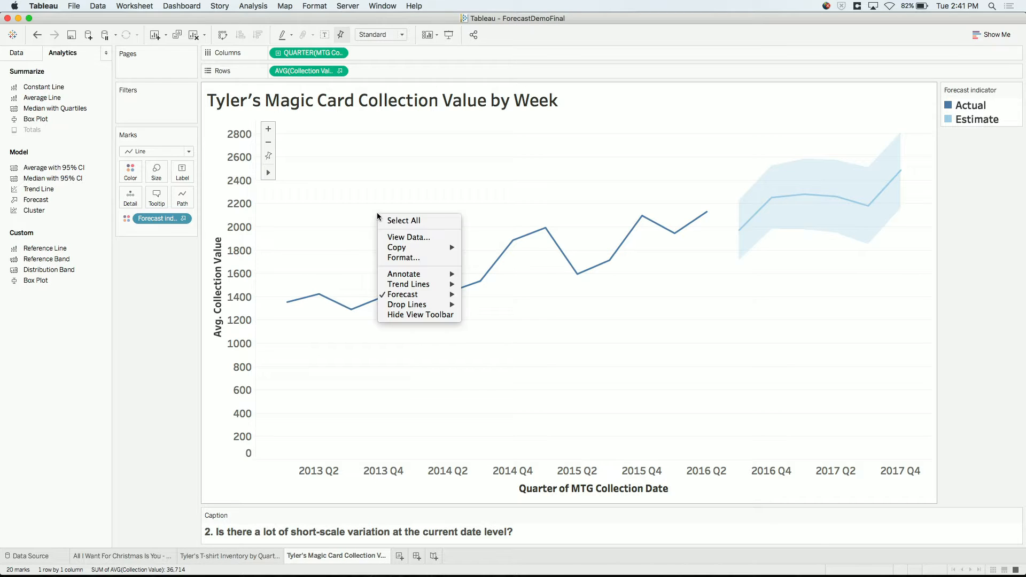
mouse_move(423, 295)
click(497, 318)
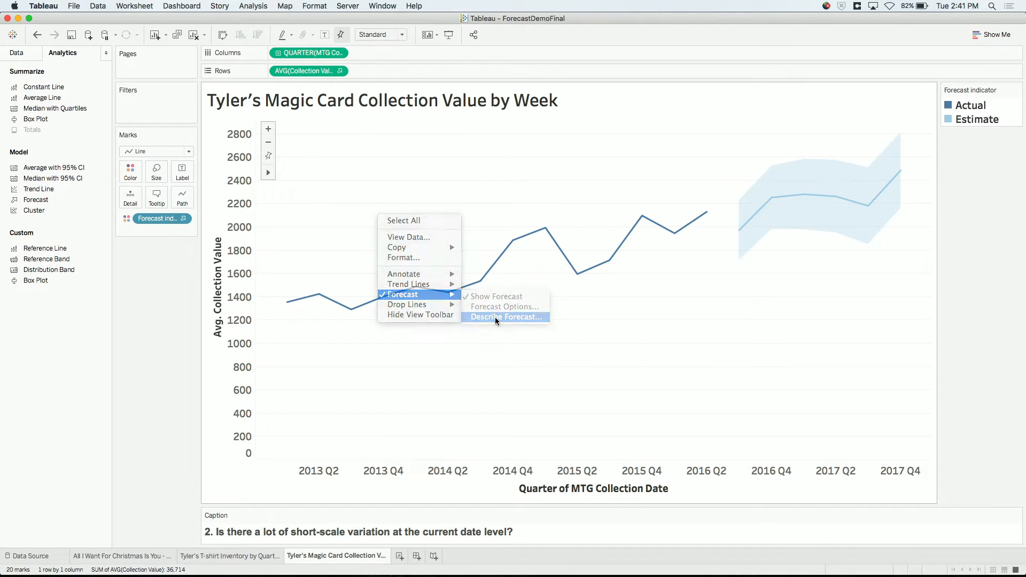
click(533, 169)
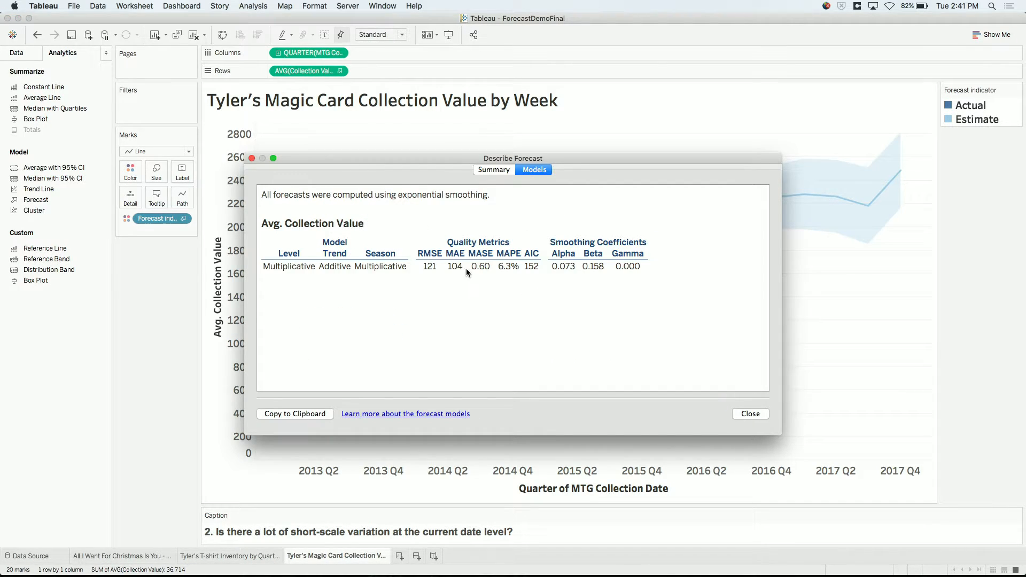
mouse_move(470, 268)
mouse_down()
mouse_move(502, 268)
mouse_move(483, 267)
mouse_up()
click(478, 298)
click(750, 415)
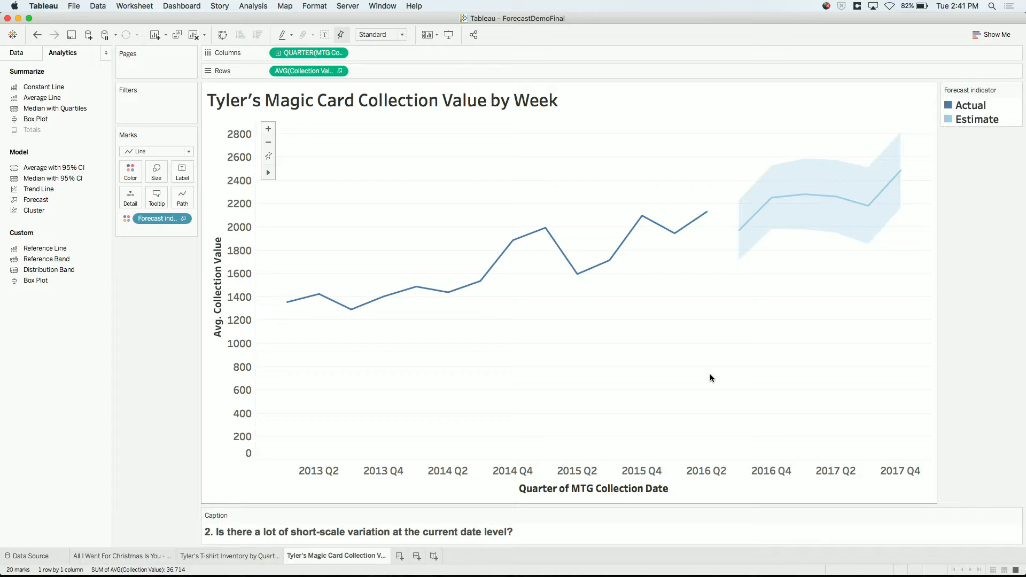
Step: Switch to the PowerPoint presentation, start the slide show from the Naïve Forecast slide and advance to the following slide
key(ctrl+Up)
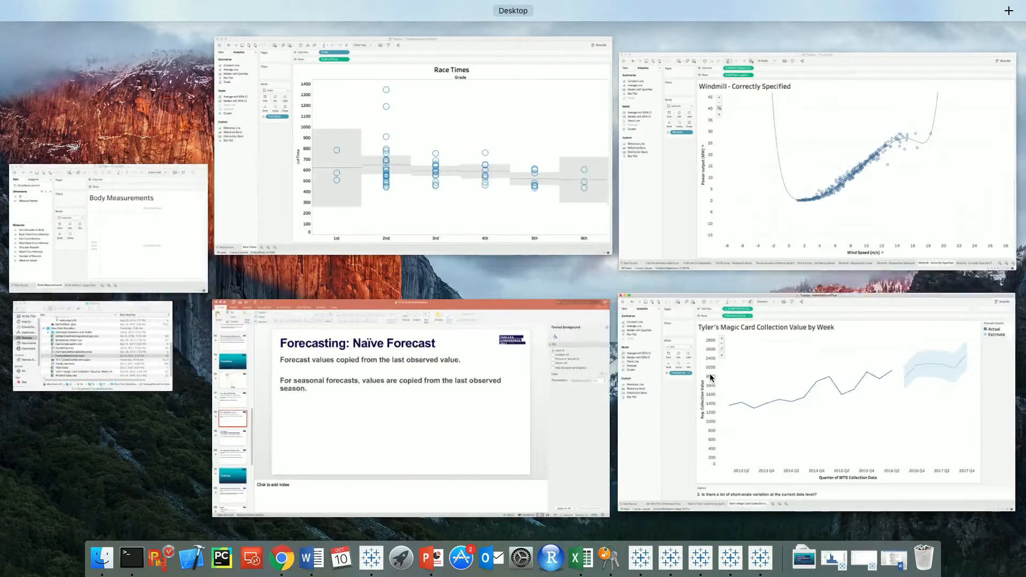
click(457, 405)
key(super+Return)
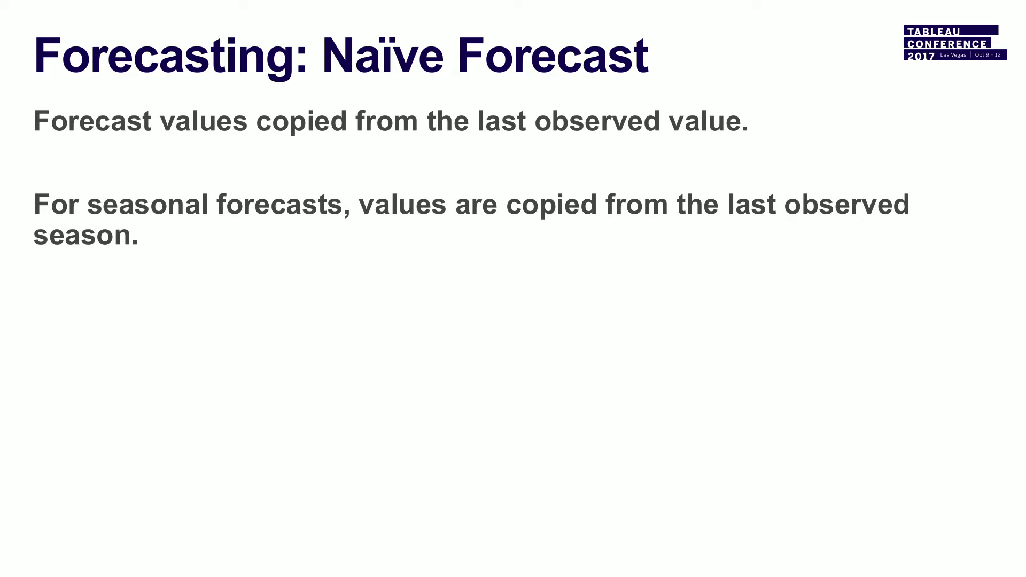
key(Right)
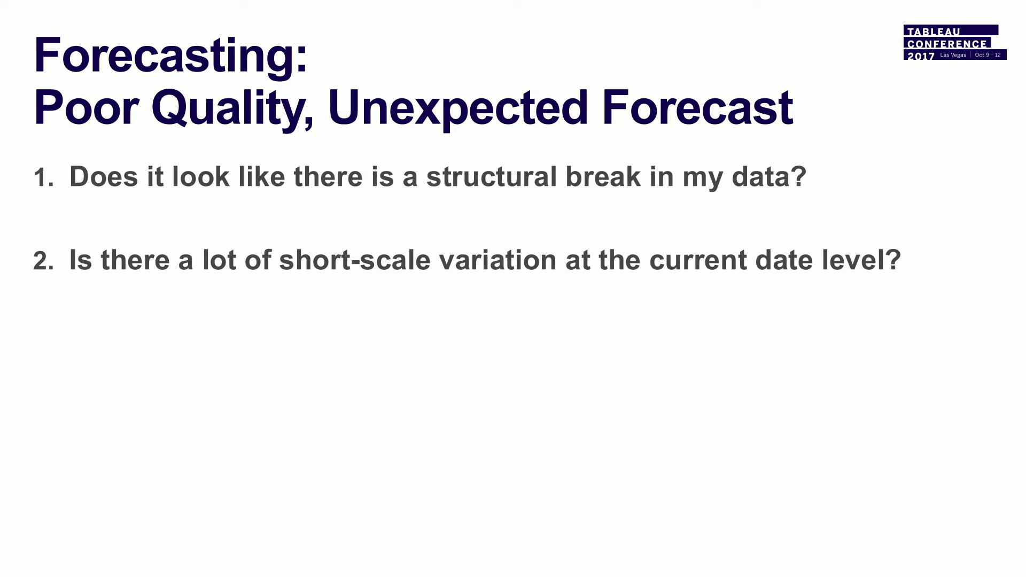
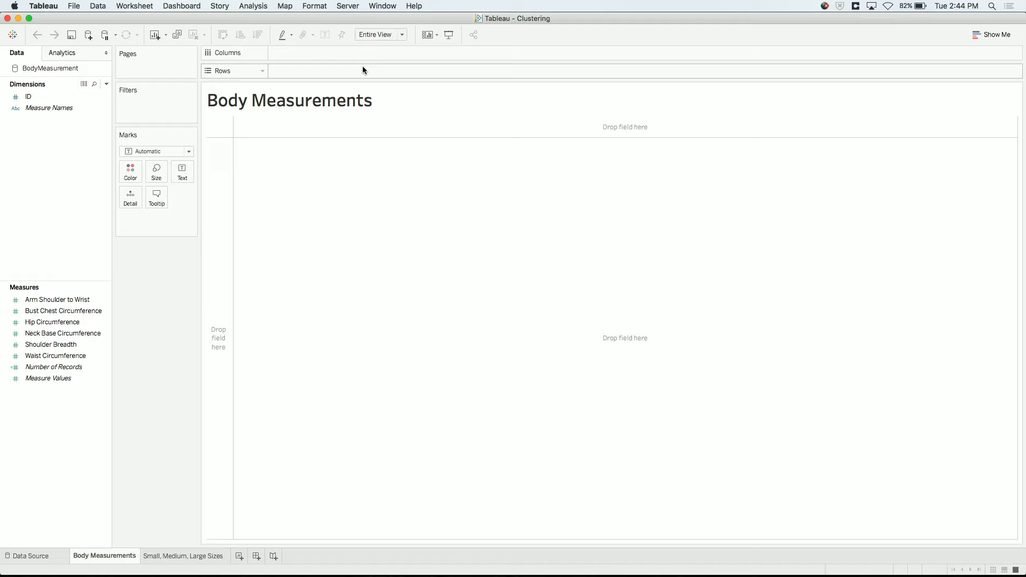
Step: On the Body Measurements sheet, place Arm Shoulder to Wrist, Bust Chest Circumference and Hip Circumference as columns
click(63, 301)
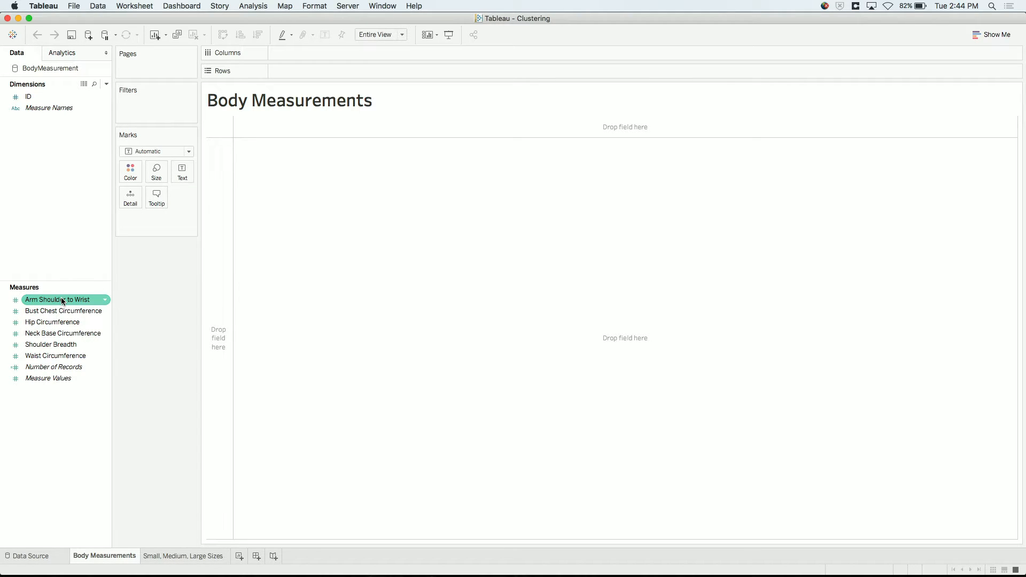
super+click(56, 312)
super+click(54, 323)
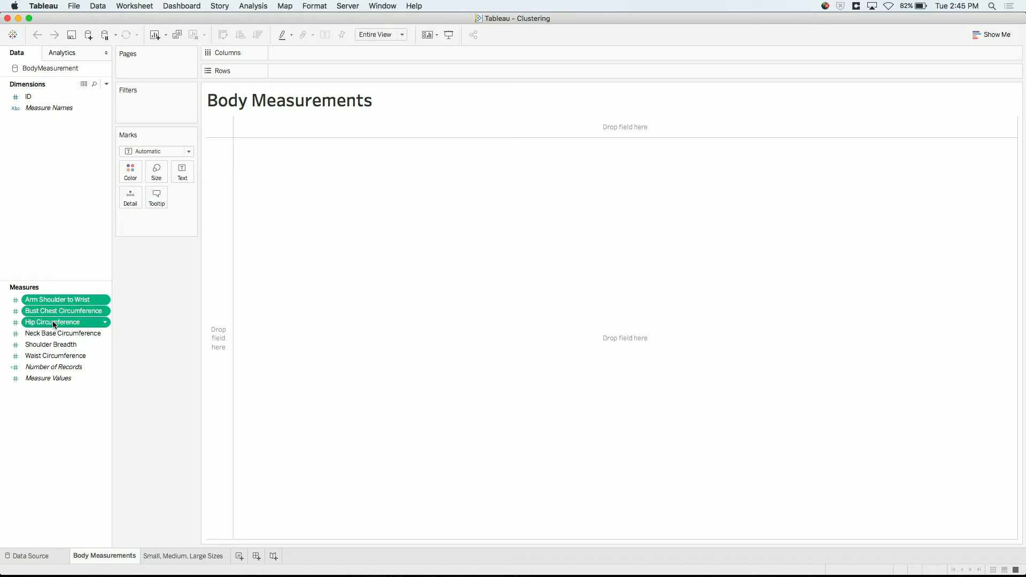
drag(52, 321, 330, 52)
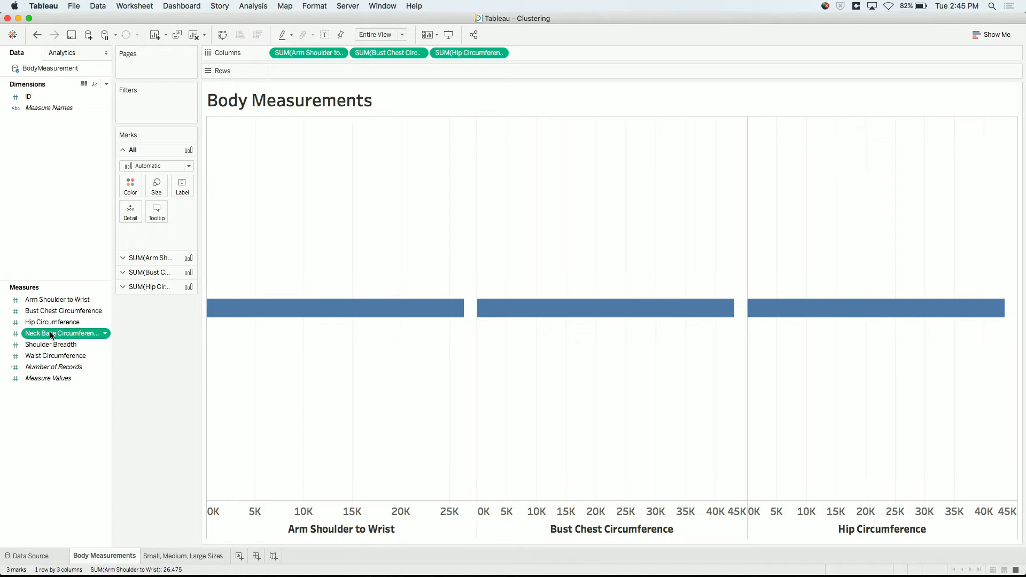
Step: Add Neck Base Circumference, Shoulder Breadth and Waist Circumference as rows, and split the marks into one per ID as detail
shift+click(41, 356)
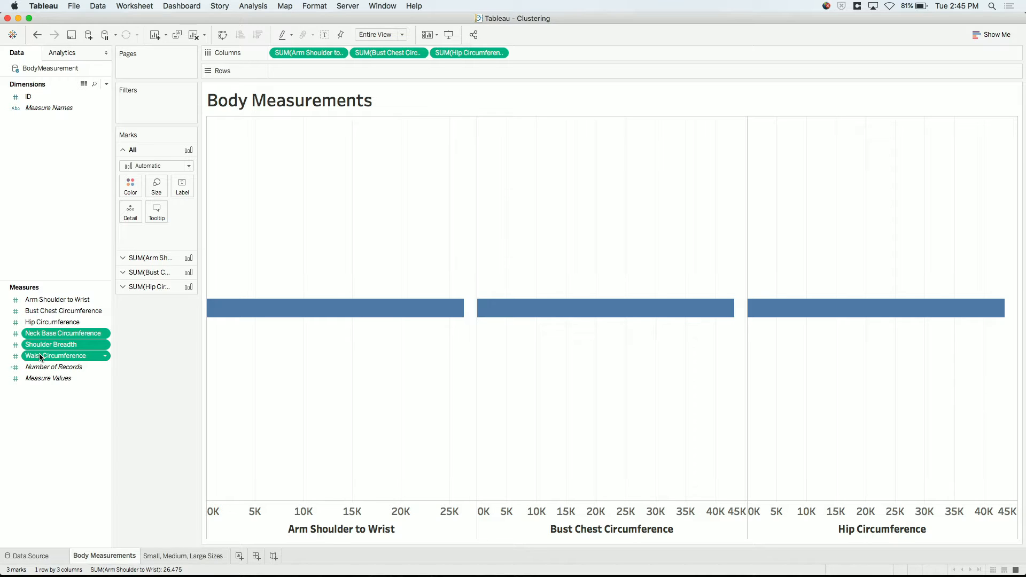
drag(41, 356, 311, 73)
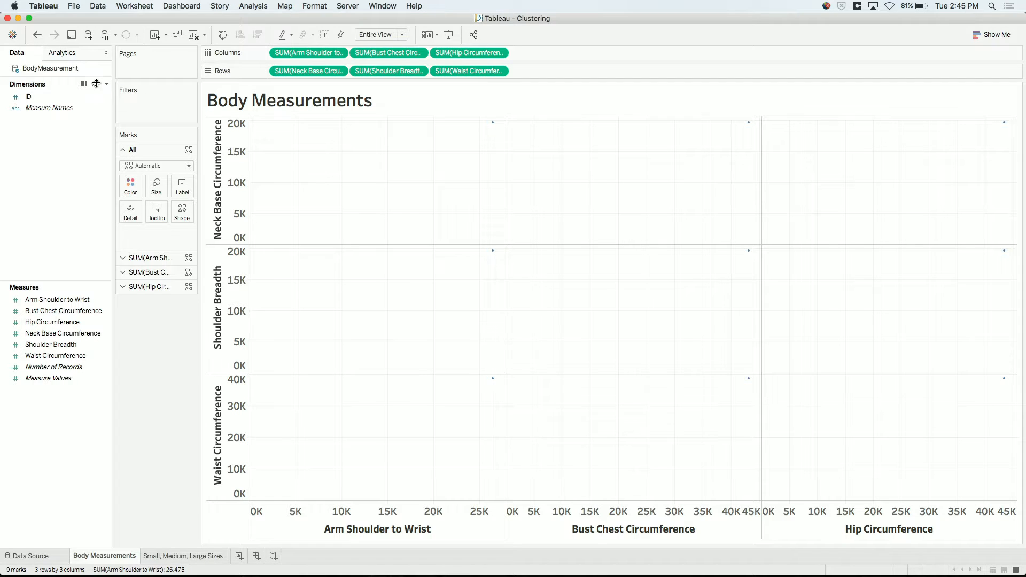
drag(28, 97, 126, 216)
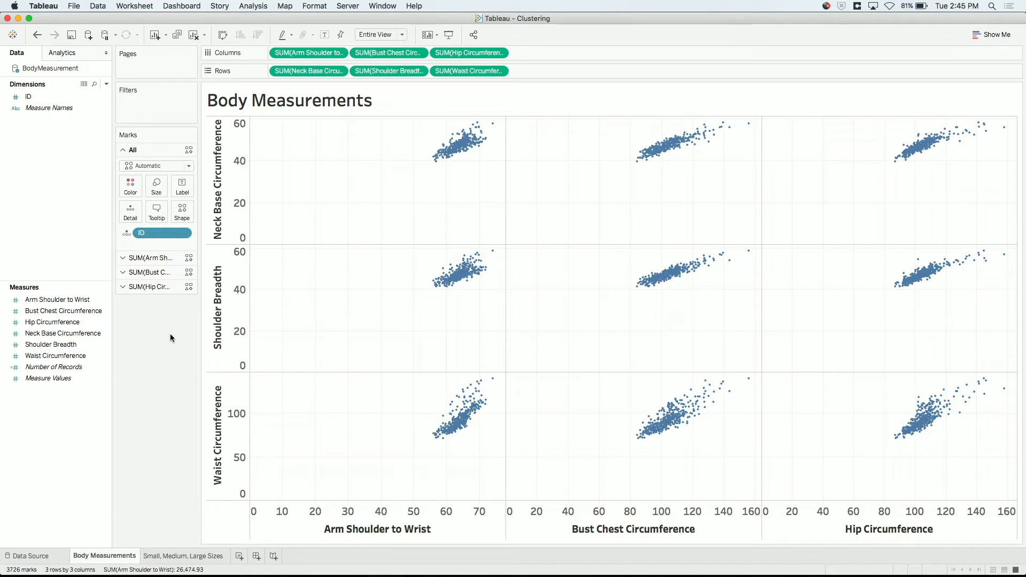
Step: Add clusters to the body measurement scatter plots, with the number of clusters left on Automatic
click(70, 53)
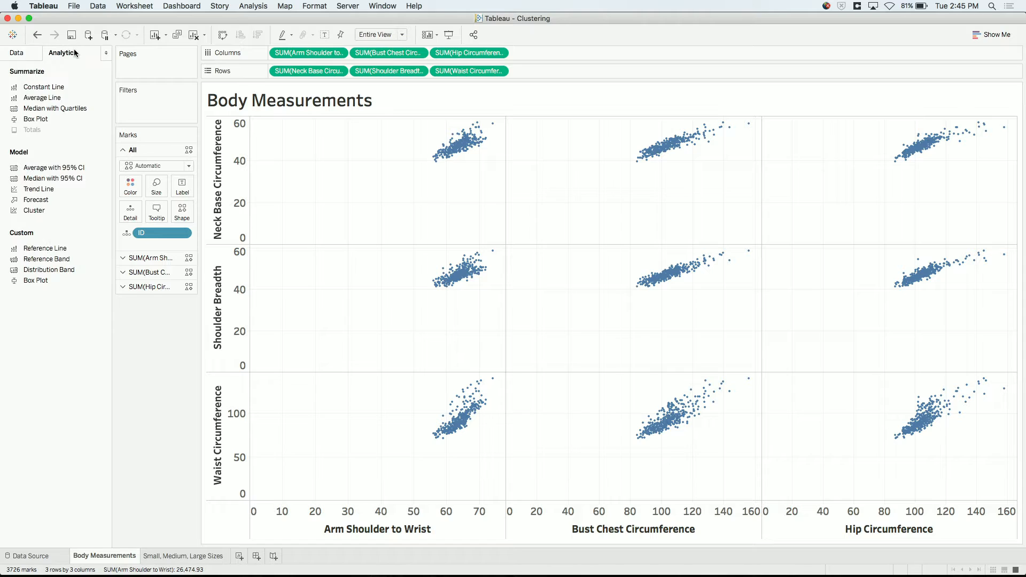
drag(25, 209, 288, 148)
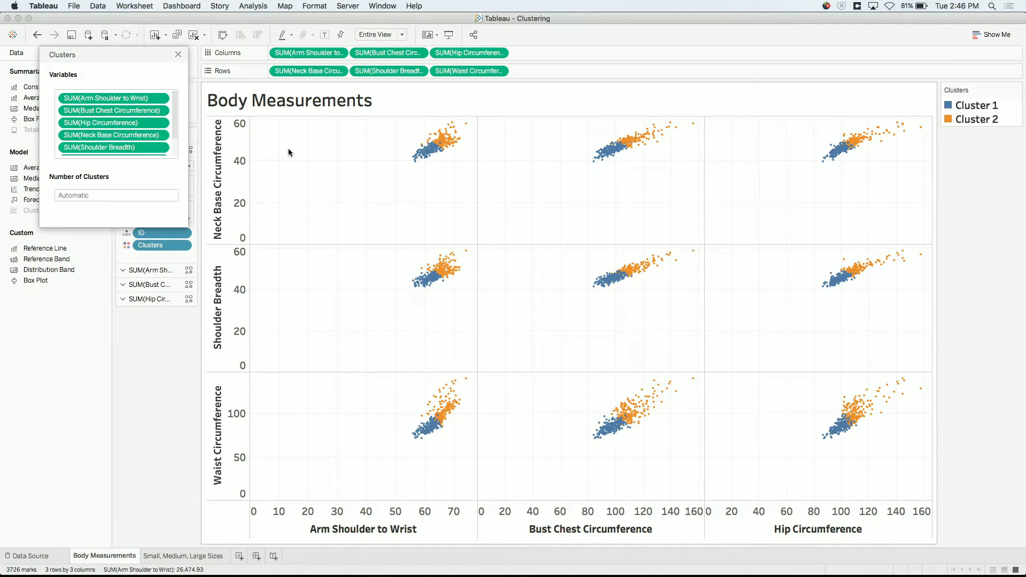
Step: Set the number of clusters to 3 and close the cluster settings
click(86, 197)
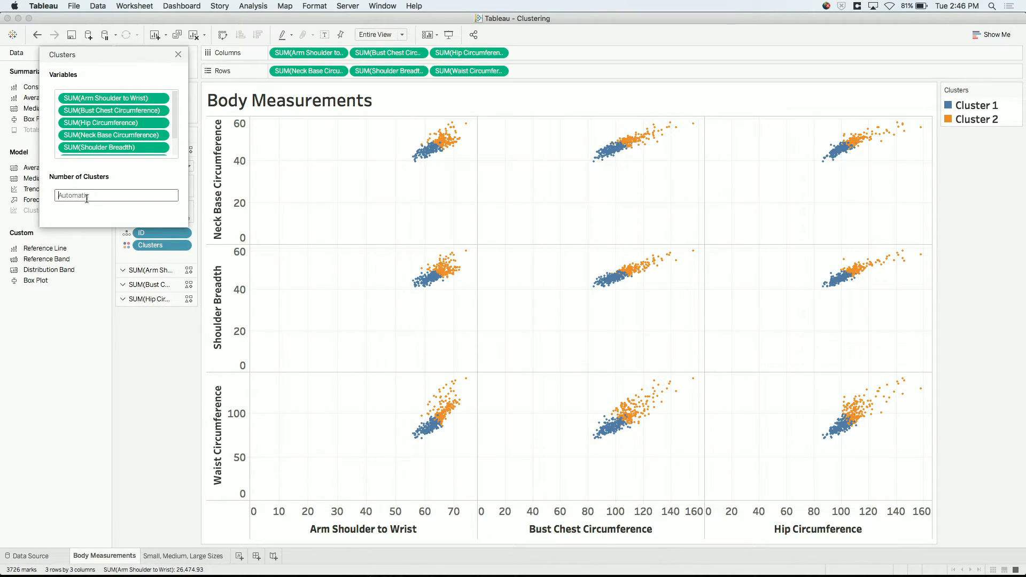
text(3)
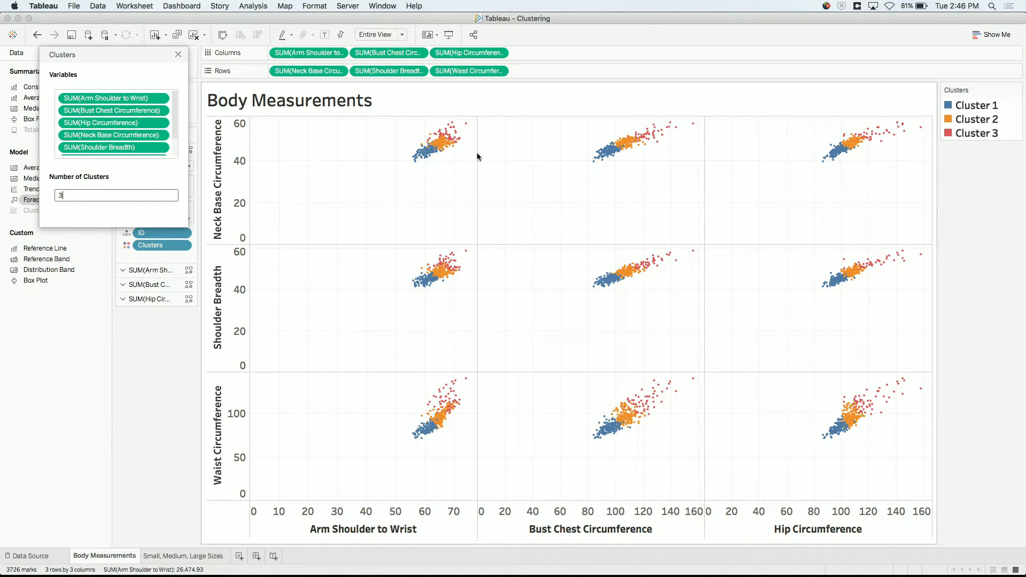
click(467, 167)
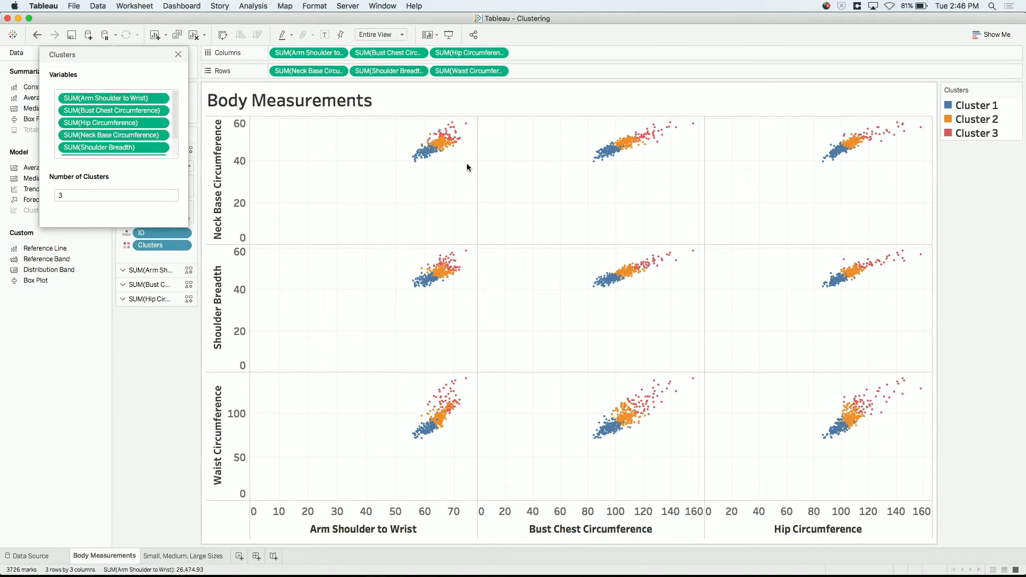
click(178, 54)
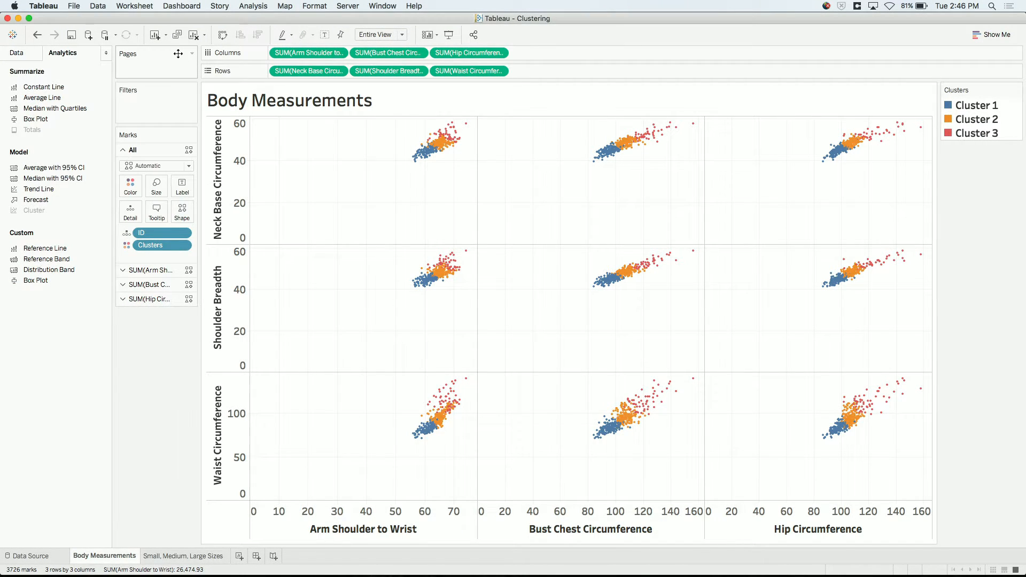
Step: Save the clusters from the marks as a reusable dimension in the data source and name it Sizes
click(28, 57)
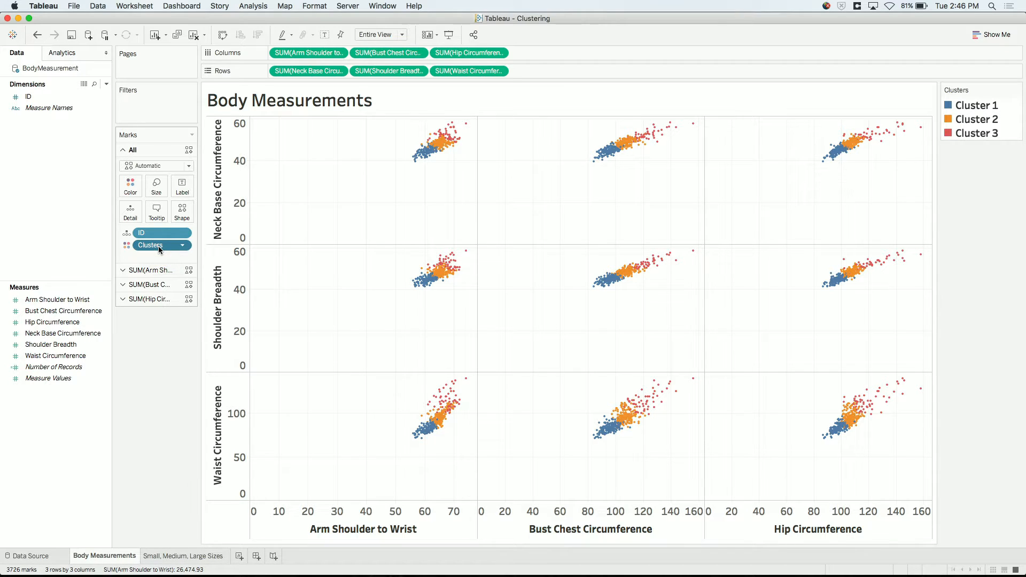
drag(159, 246, 42, 157)
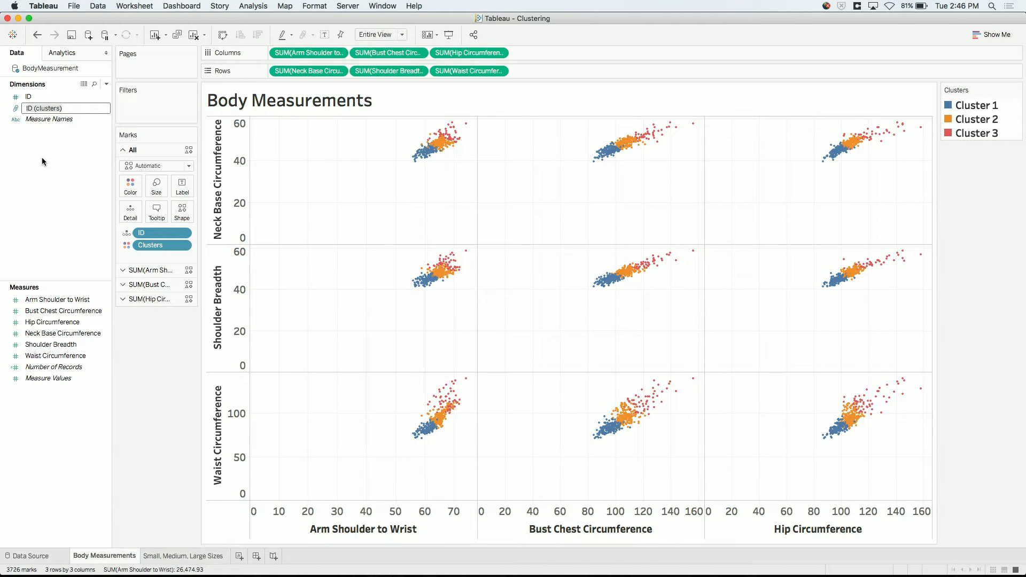
text(Sizes)
key(Return)
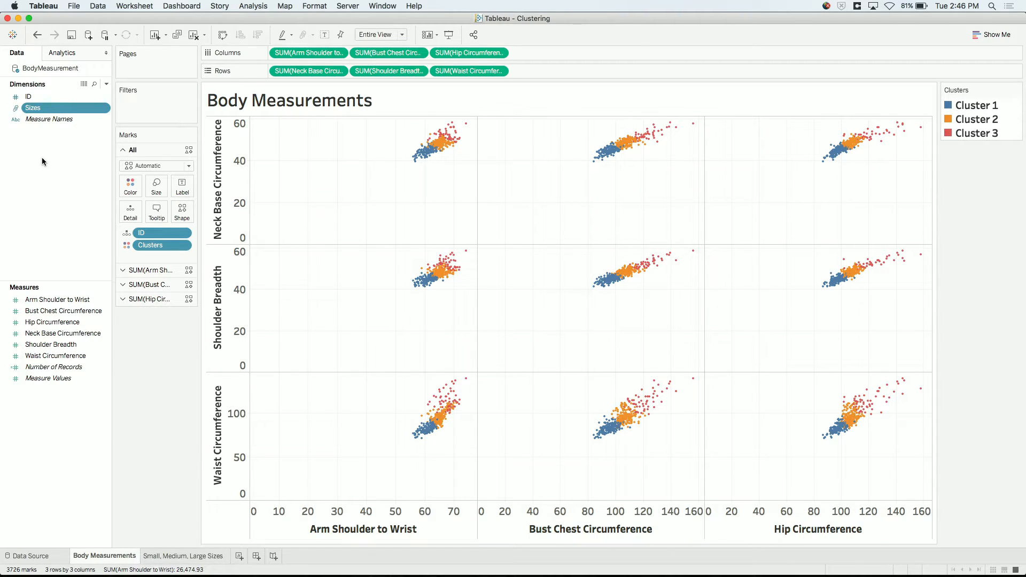
Step: On the Small, Medium, Large Sizes sheet, place Sizes and Measure Names as rows and show Measure Values as text
click(174, 555)
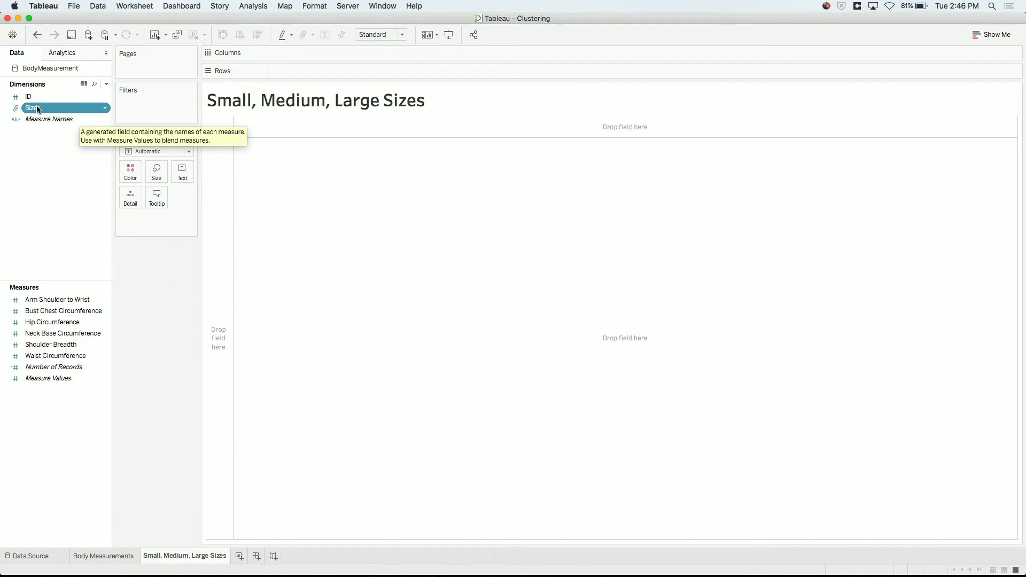
drag(32, 107, 309, 70)
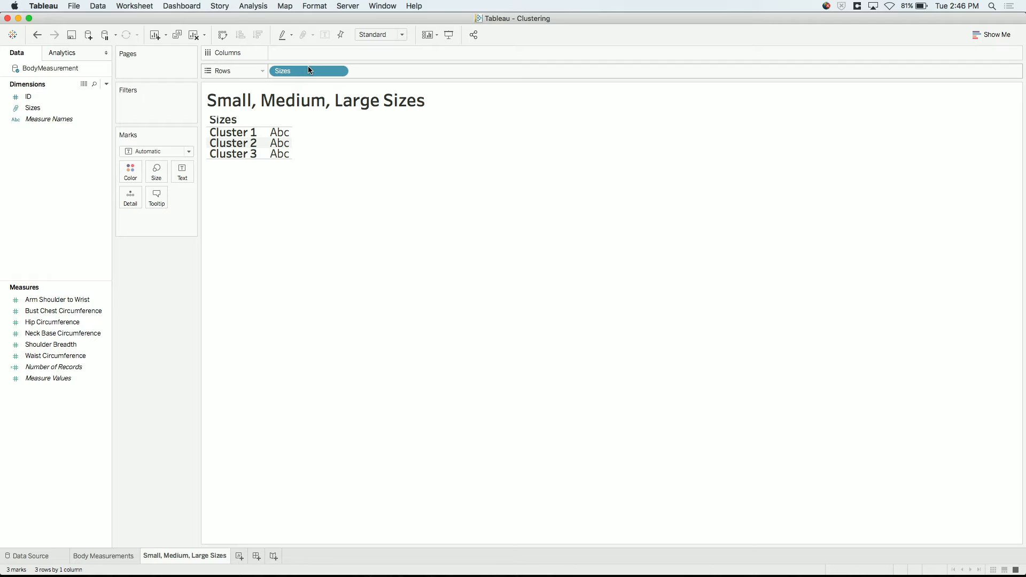
drag(54, 118, 377, 69)
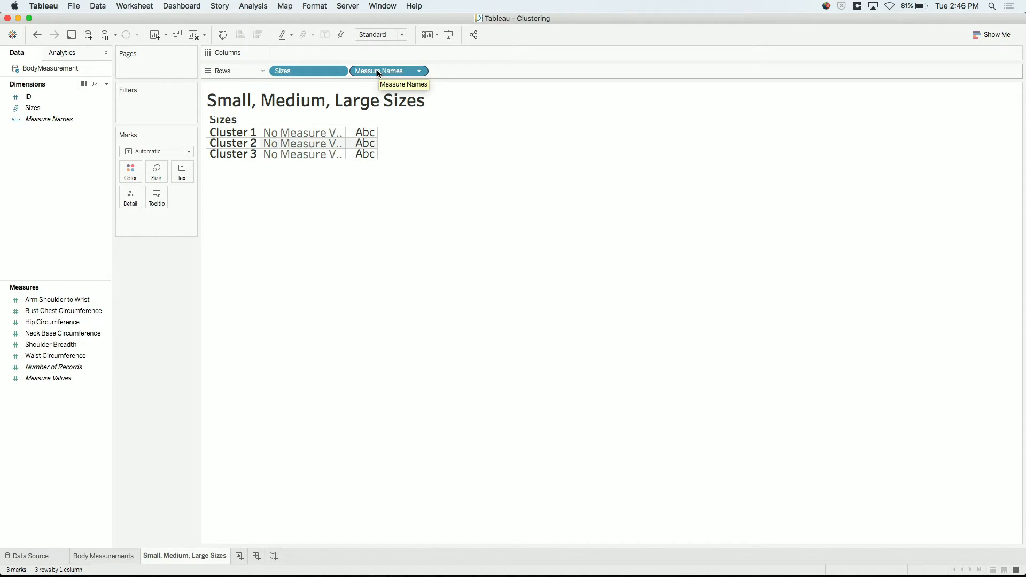
drag(48, 378, 186, 177)
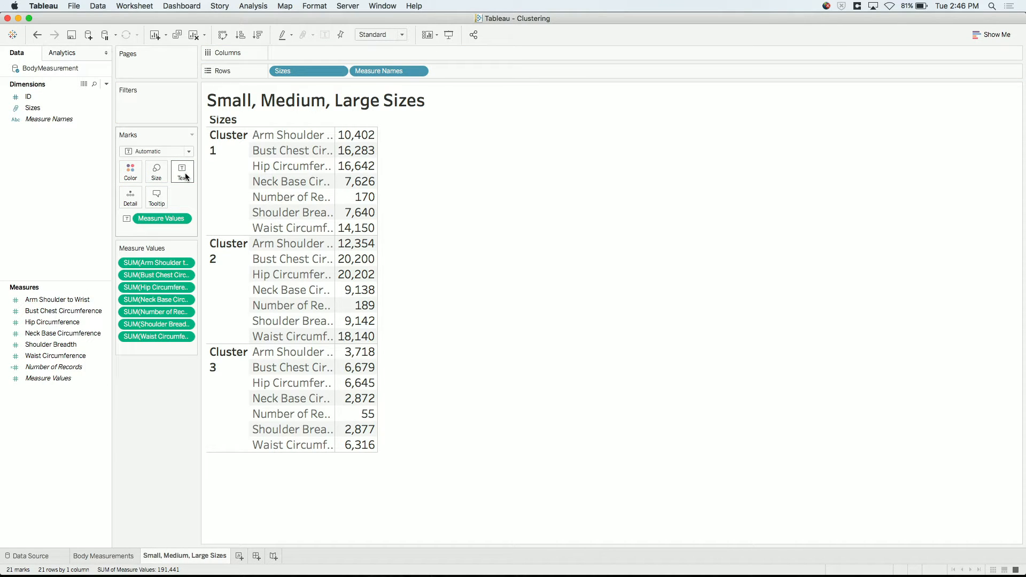
Step: Change the aggregation of all the measure values in the Sizes table to Average
mouse_move(356, 142)
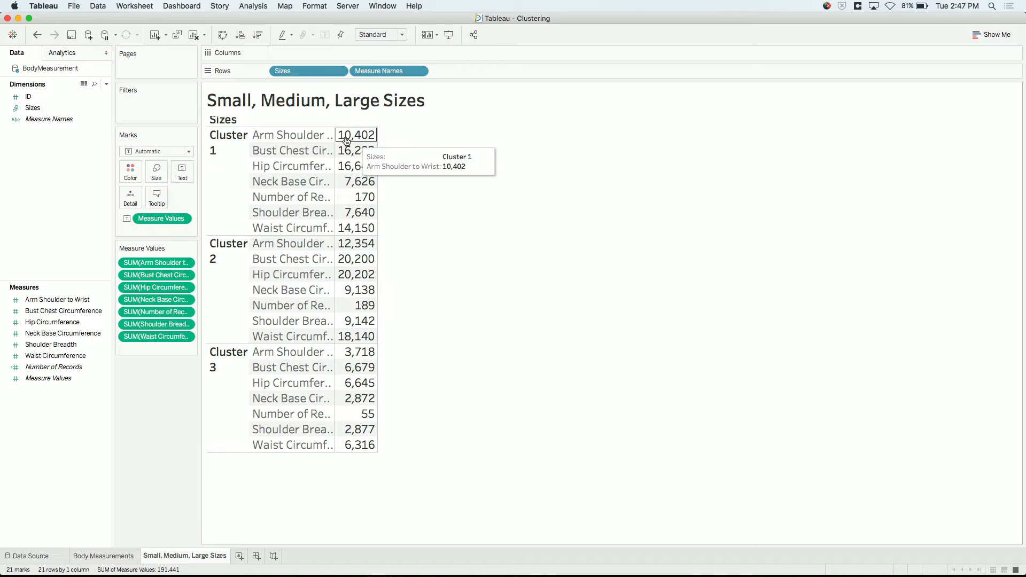
right_click(152, 338)
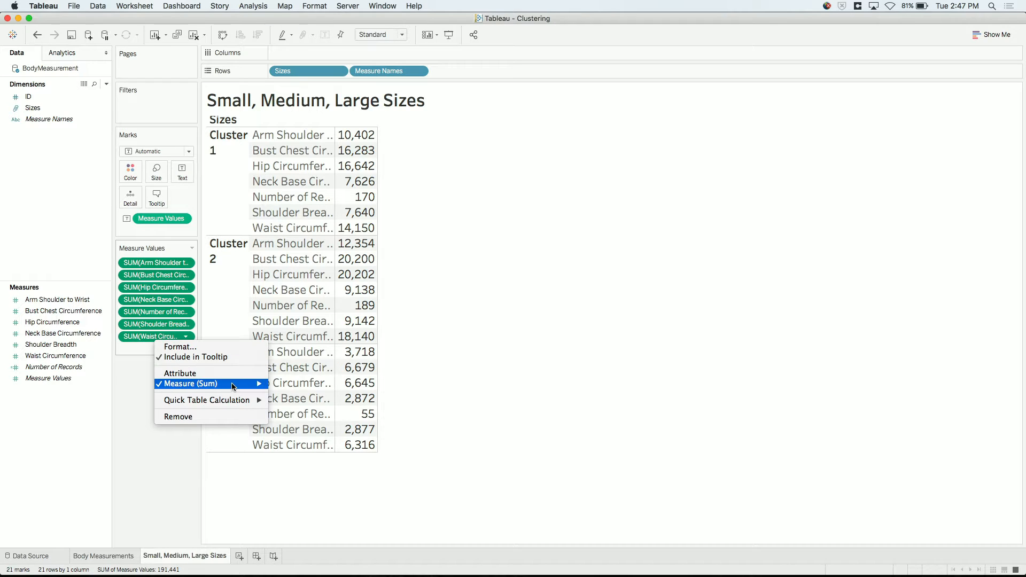
mouse_move(208, 384)
click(309, 395)
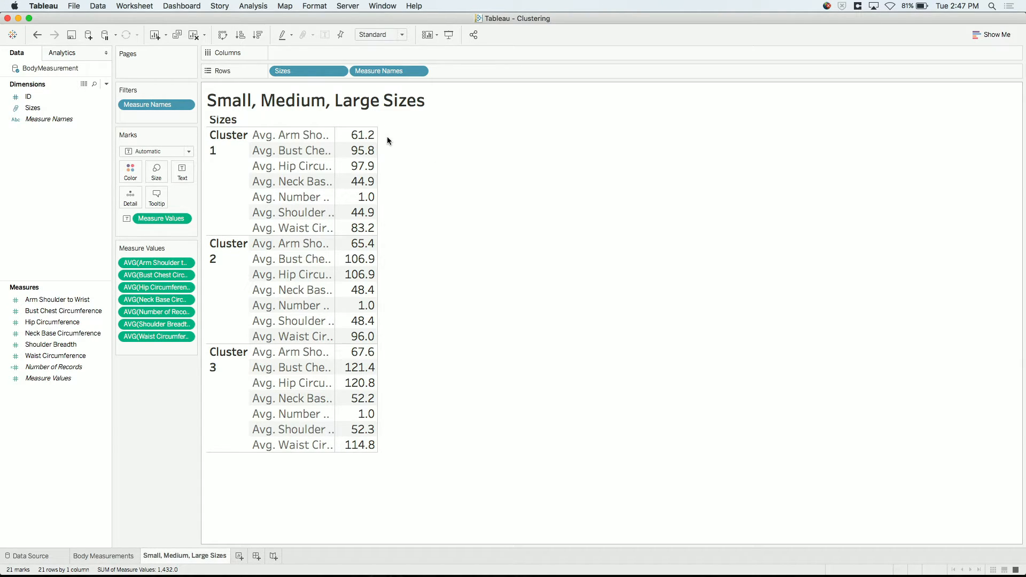
mouse_move(362, 217)
Step: Switch to the PowerPoint presentation, show the Clustering slide full screen and advance to the slide on questions clustering answers
key(ctrl+Up)
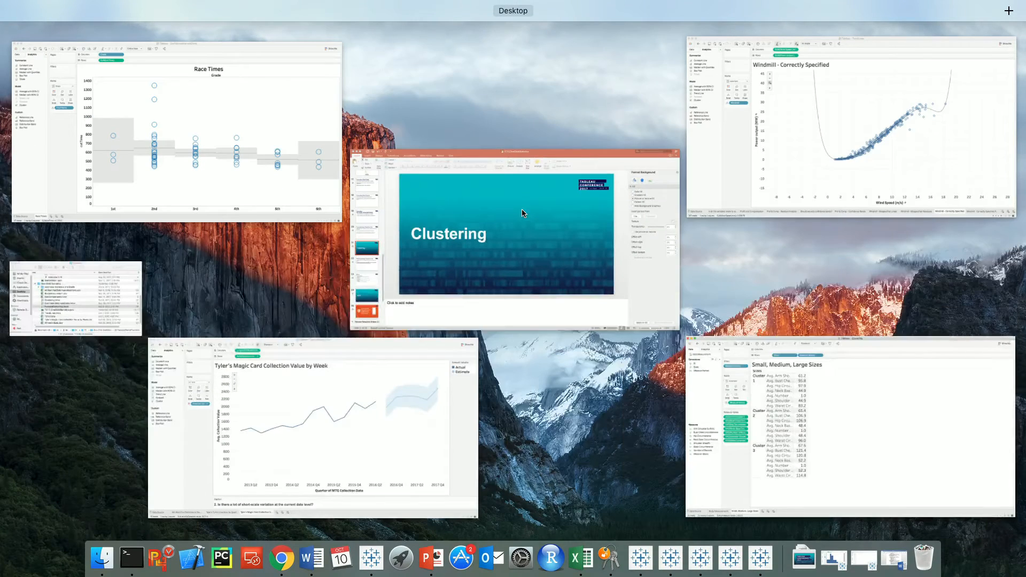
click(487, 260)
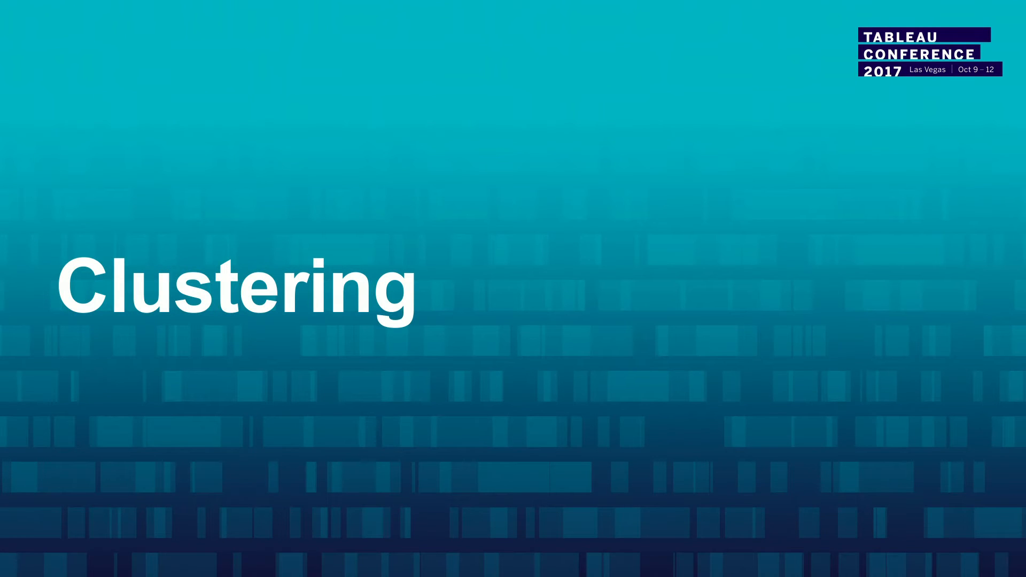
key(Right)
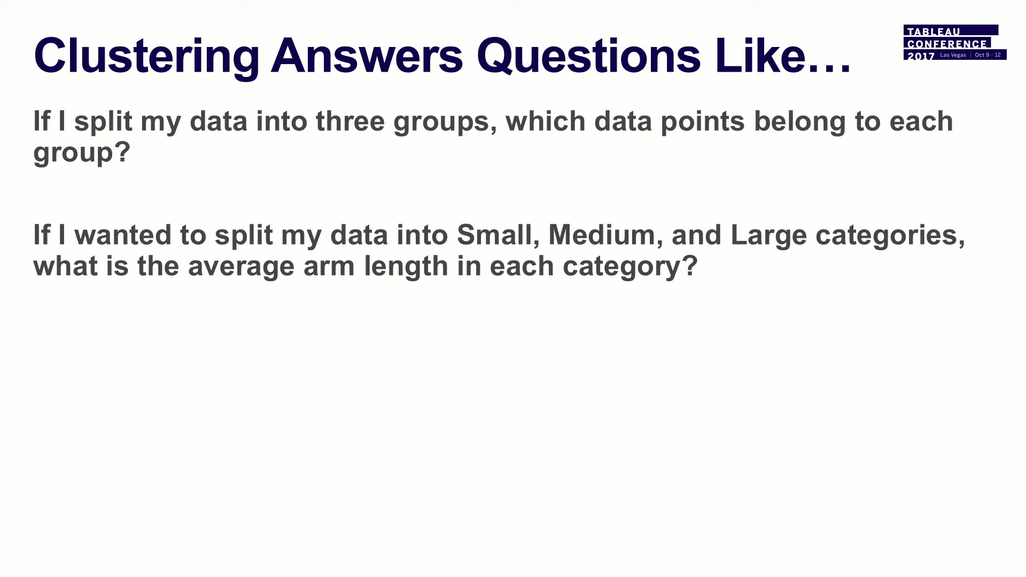
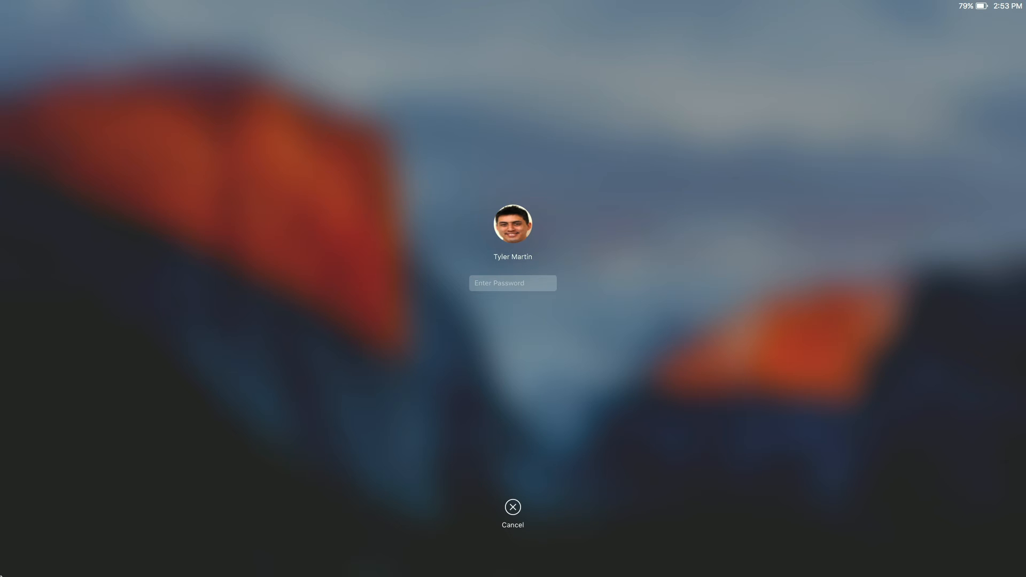
Step: Unlock the computer by entering the account password on the login screen
text(•••••••••••)
key(Return)
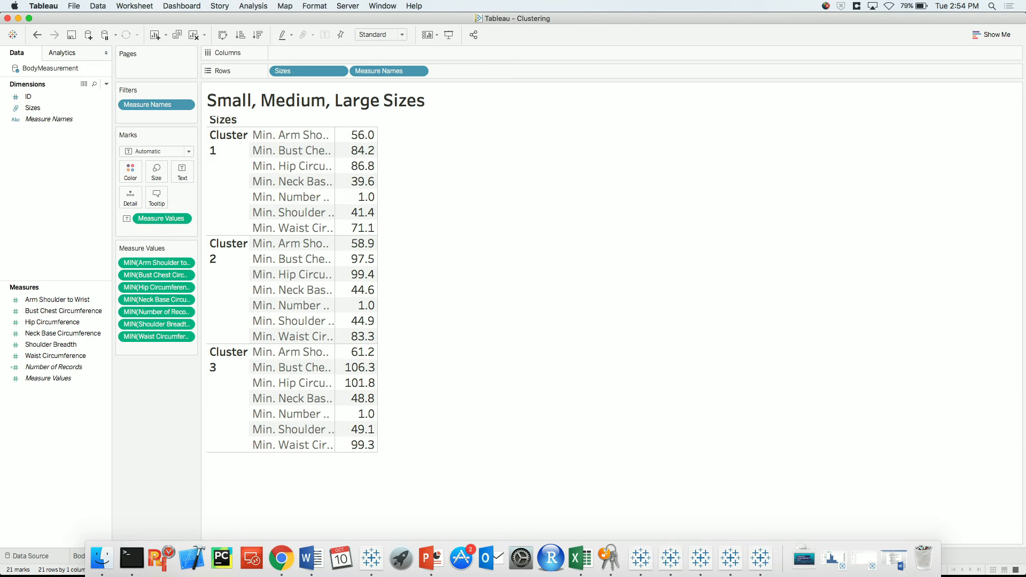
Step: Switch to the PowerPoint presentation, display the session survey slide and browse back through the earlier slide thumbnails
key(ctrl+Up)
click(492, 296)
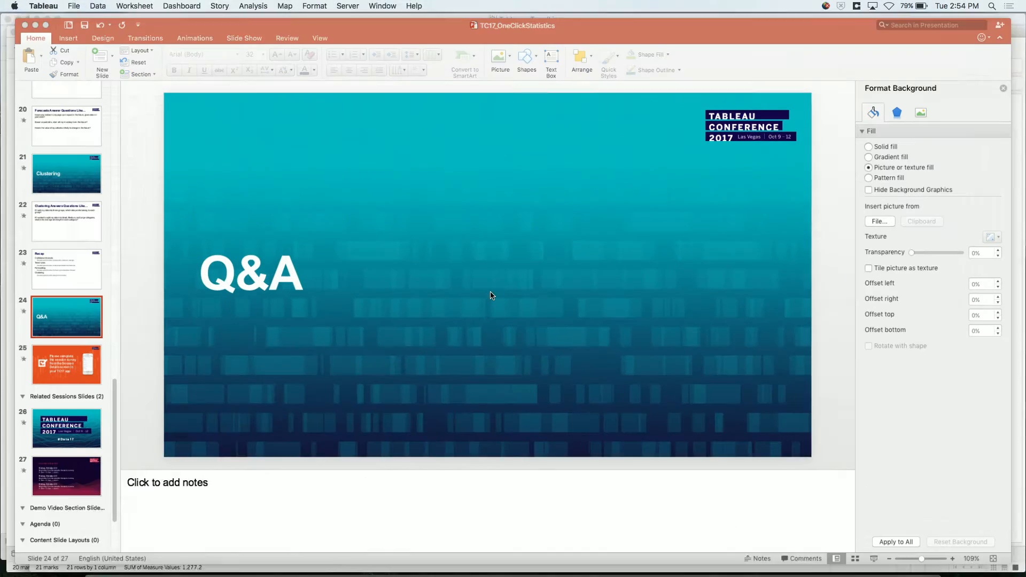
click(50, 365)
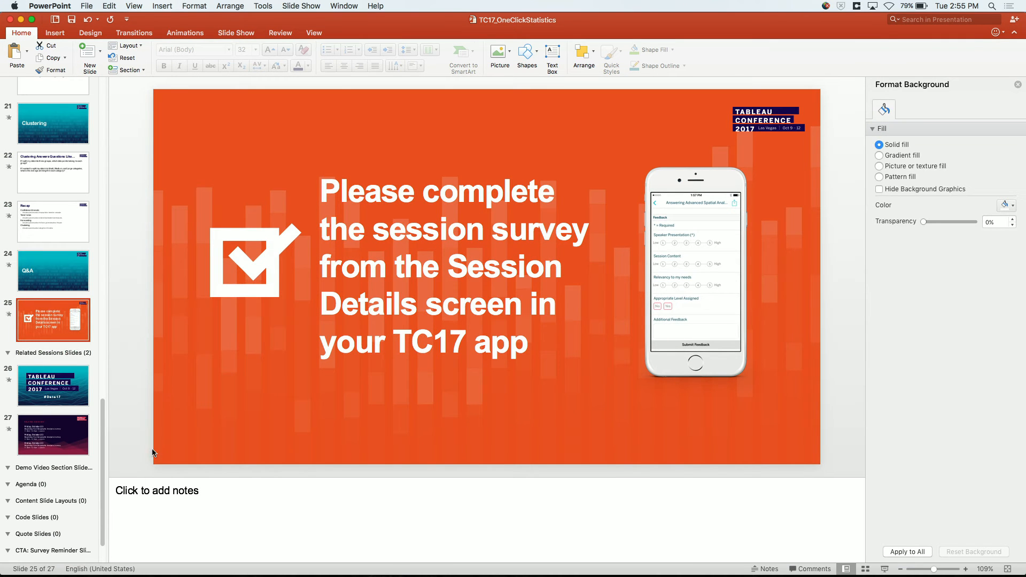
scroll(105, 173, up, 5)
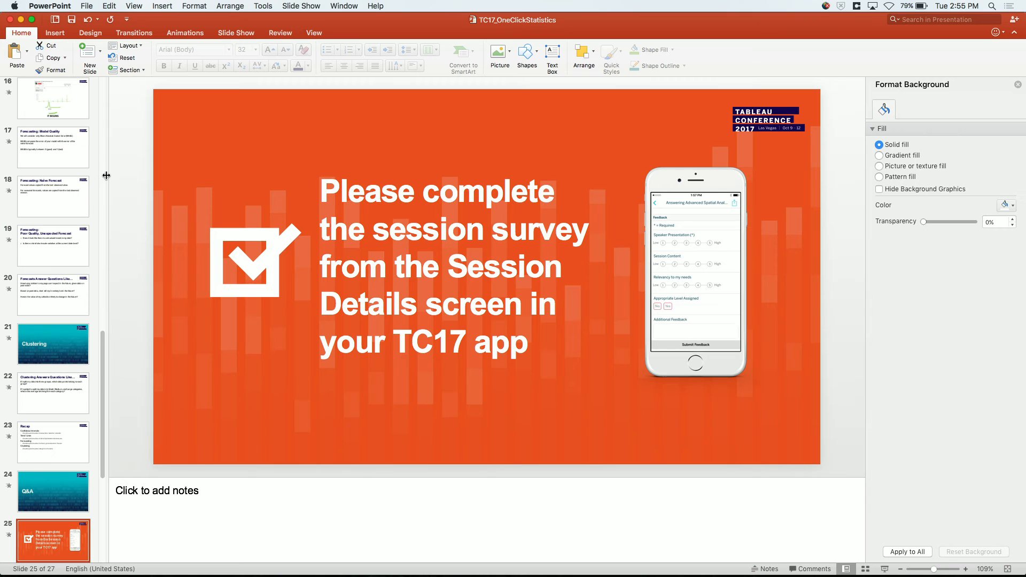
scroll(106, 172, up, 10)
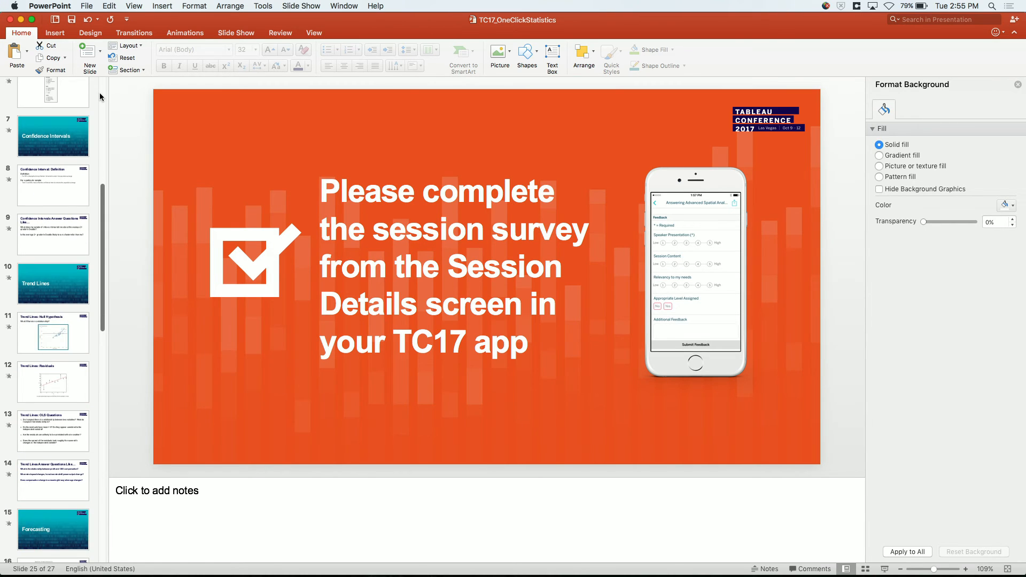